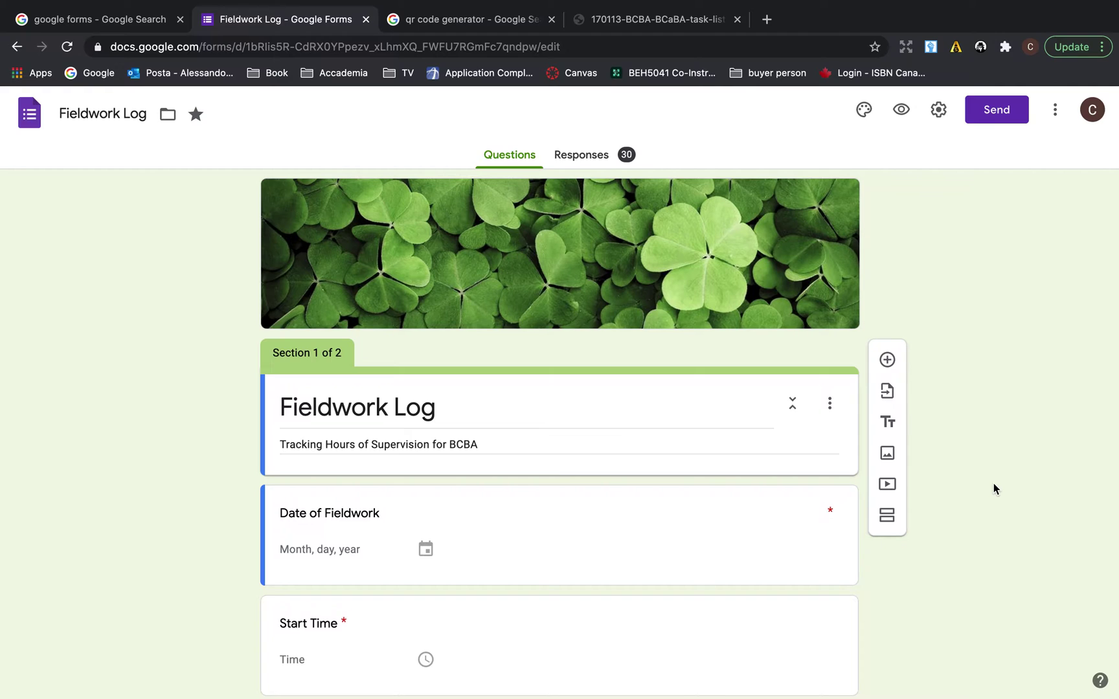
# Open Google Forms from the "google forms" search results and create a new form from the Contact Information template
pyautogui.click(63, 21)
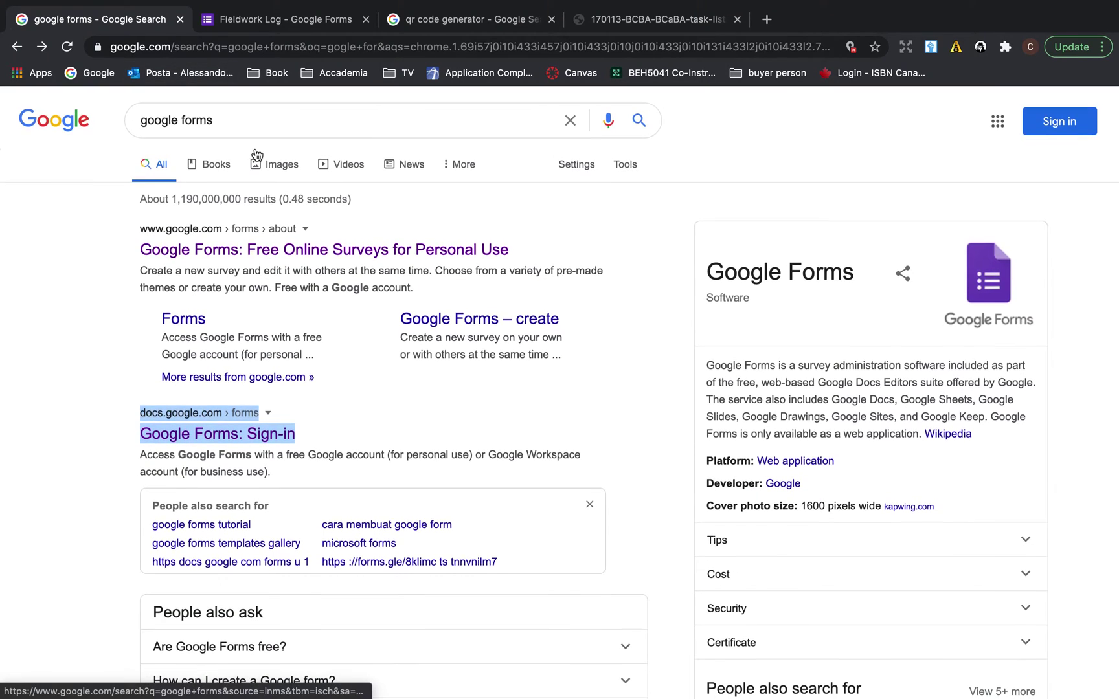
pyautogui.click(331, 430)
pyautogui.click(275, 441)
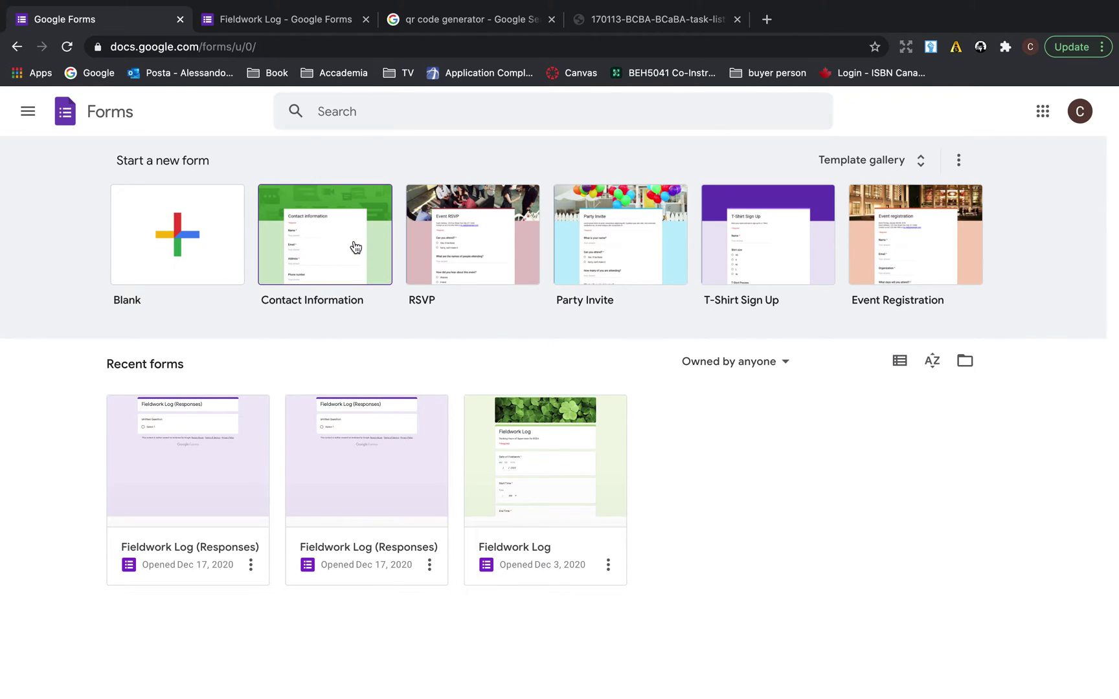
pyautogui.click(332, 237)
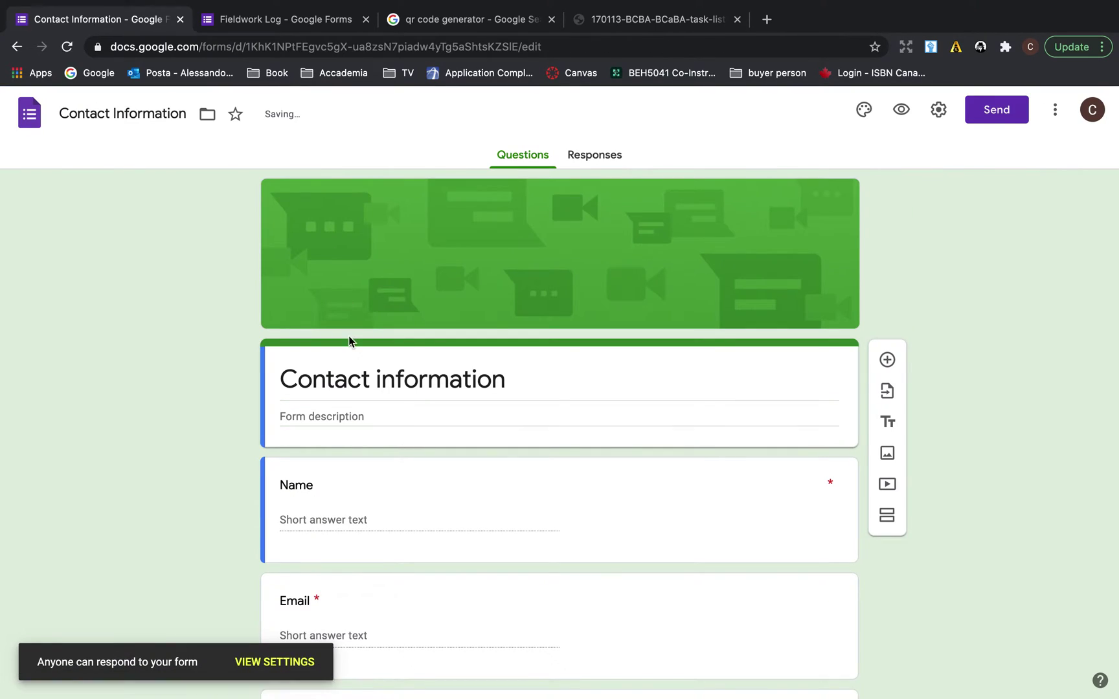
pyautogui.scroll(-2, 350, 336)
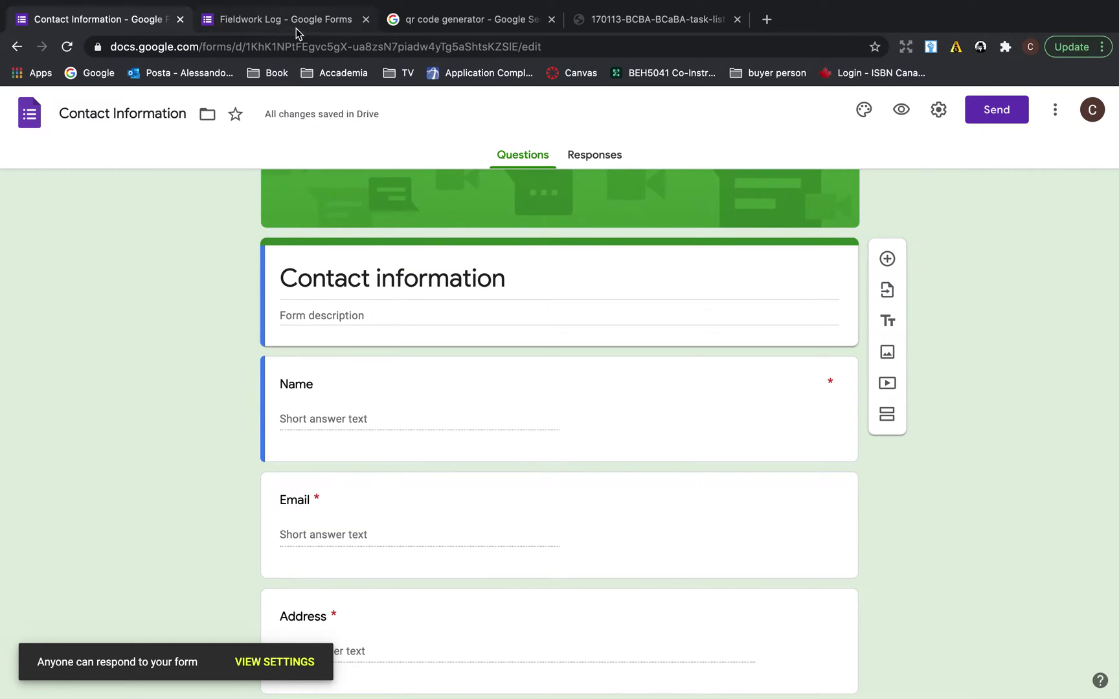
# Examine the questions and sections of the existing Fieldwork Log form, from the fieldwork date through the supervision details and behavior-change checklist
pyautogui.click(295, 28)
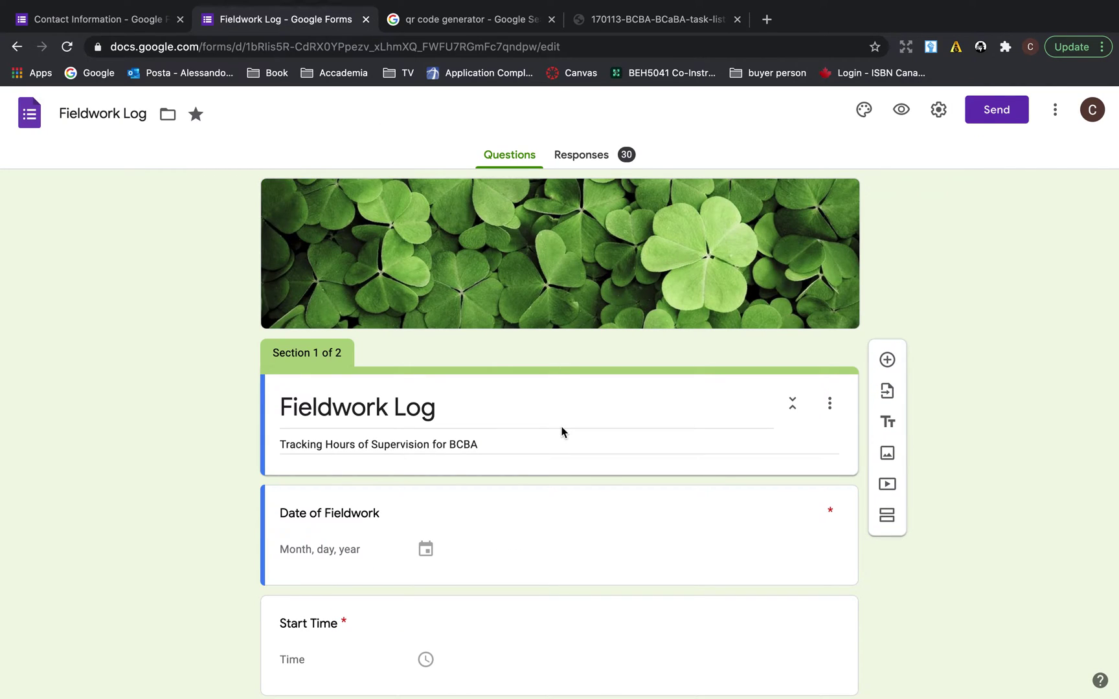
pyautogui.scroll(-4, 562, 432)
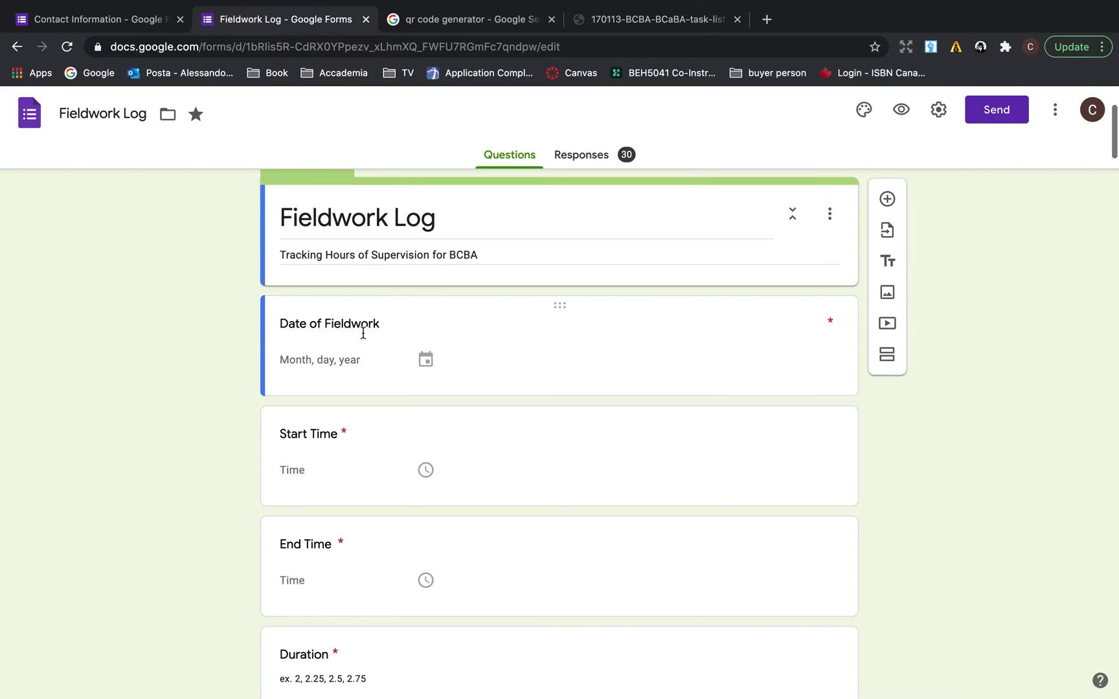
pyautogui.scroll(-7, 370, 492)
pyautogui.scroll(-5, 369, 486)
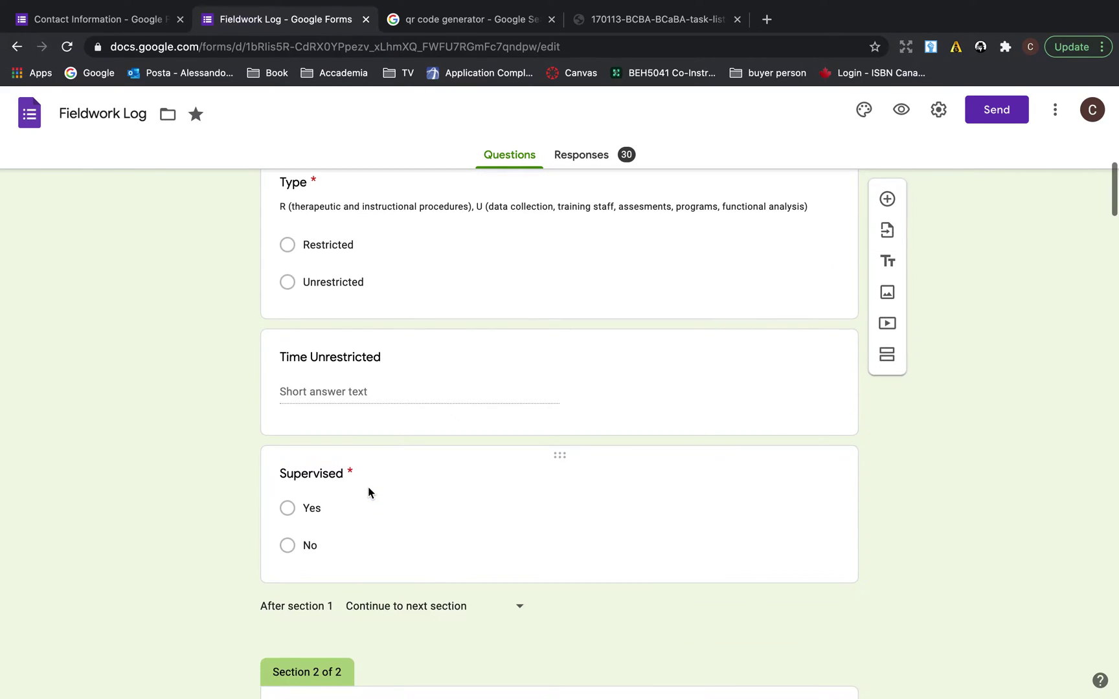
pyautogui.scroll(-2, 368, 492)
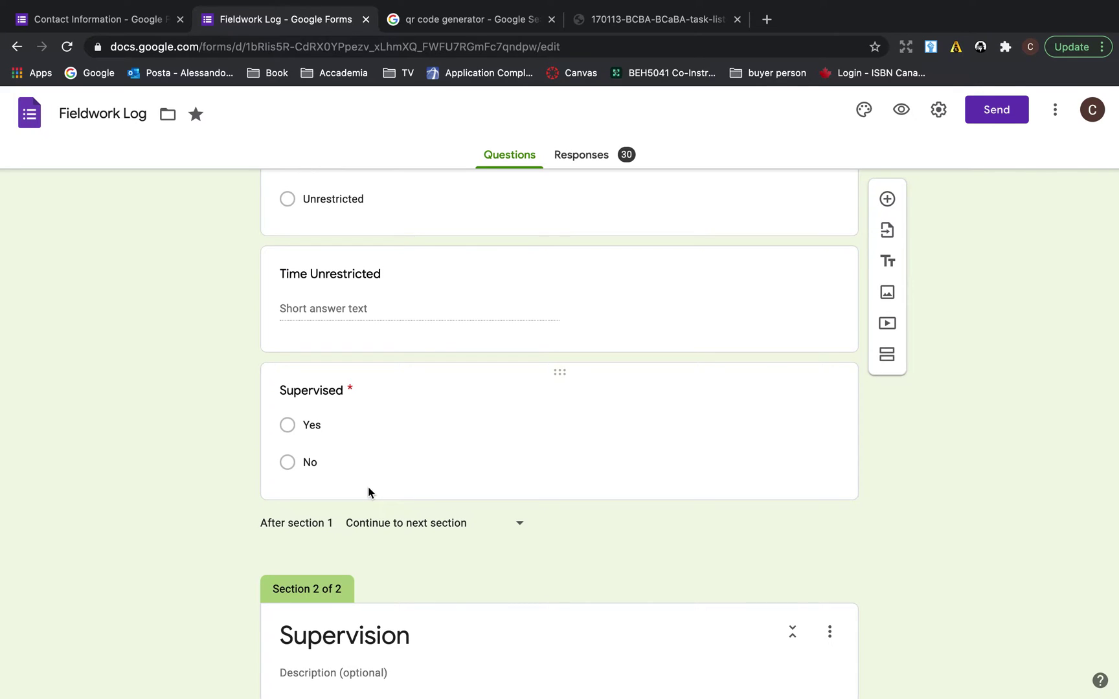
pyautogui.scroll(-3, 368, 492)
pyautogui.scroll(-4, 368, 492)
pyautogui.scroll(-7, 369, 490)
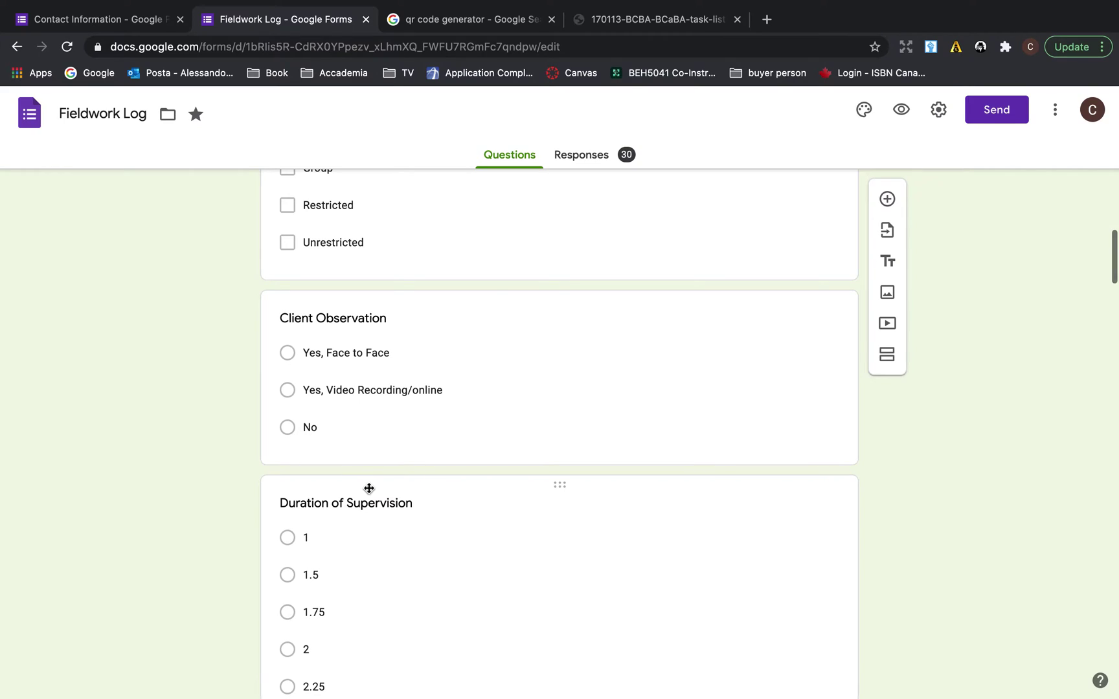
pyautogui.scroll(-3, 516, 482)
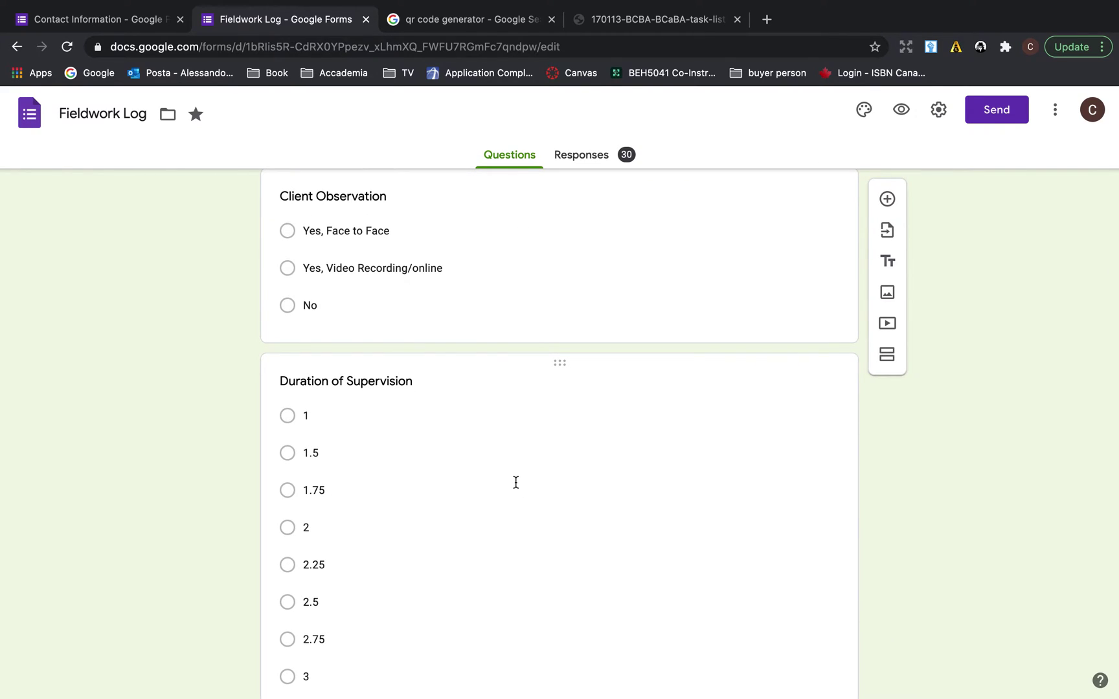
pyautogui.scroll(-2, 516, 481)
pyautogui.scroll(8, 515, 481)
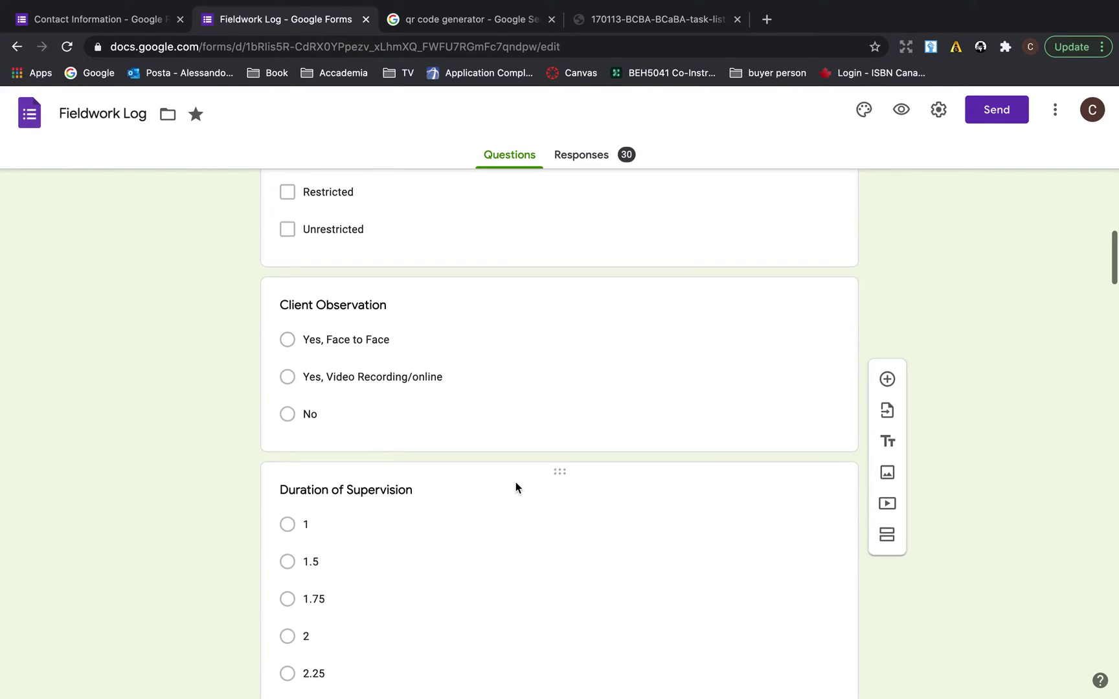
pyautogui.scroll(3, 515, 482)
pyautogui.scroll(-6, 515, 481)
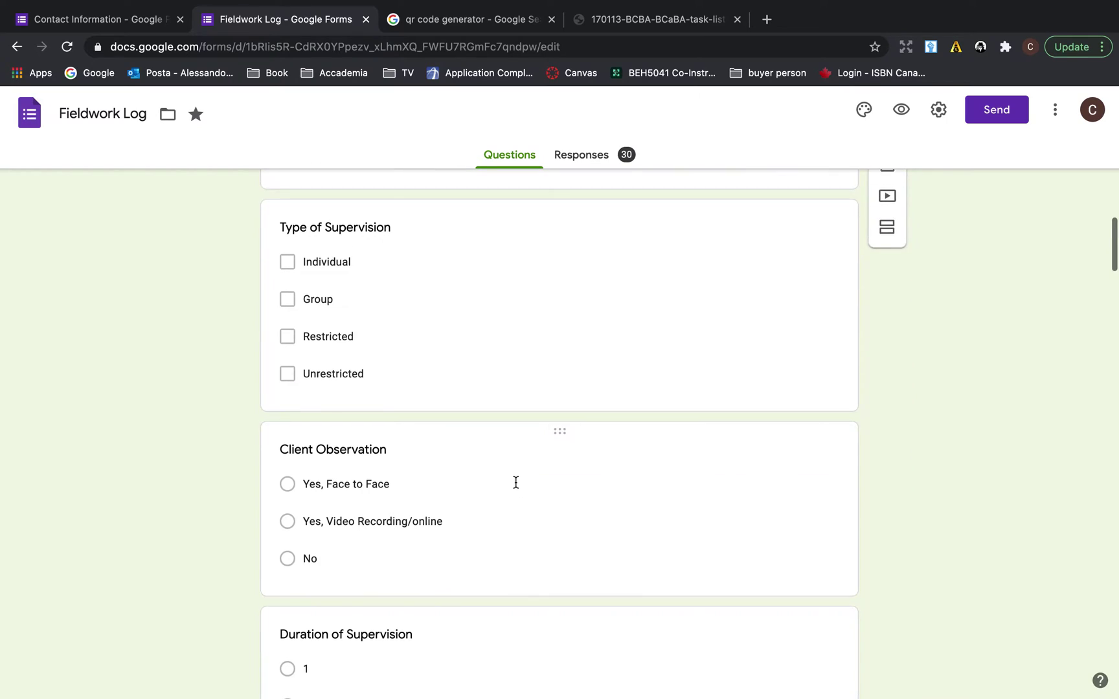
pyautogui.scroll(-15, 515, 482)
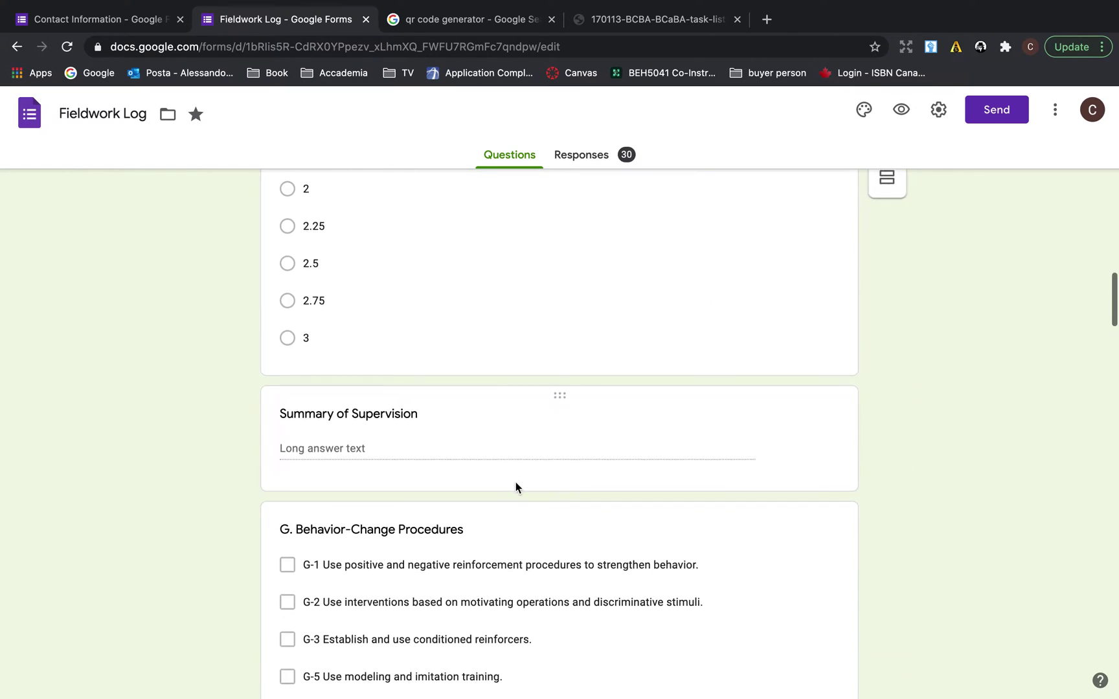
pyautogui.scroll(-12, 515, 482)
pyautogui.scroll(20, 516, 482)
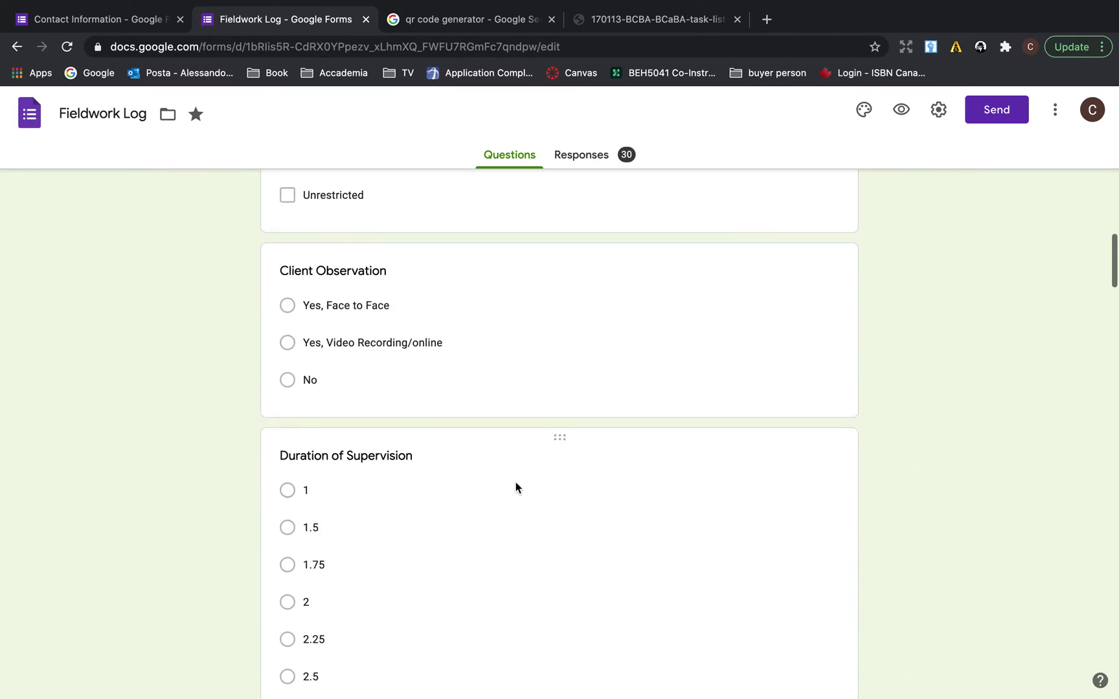
# Return to the new Contact Information form and replace its title with "Fieldwork Log"
pyautogui.click(126, 19)
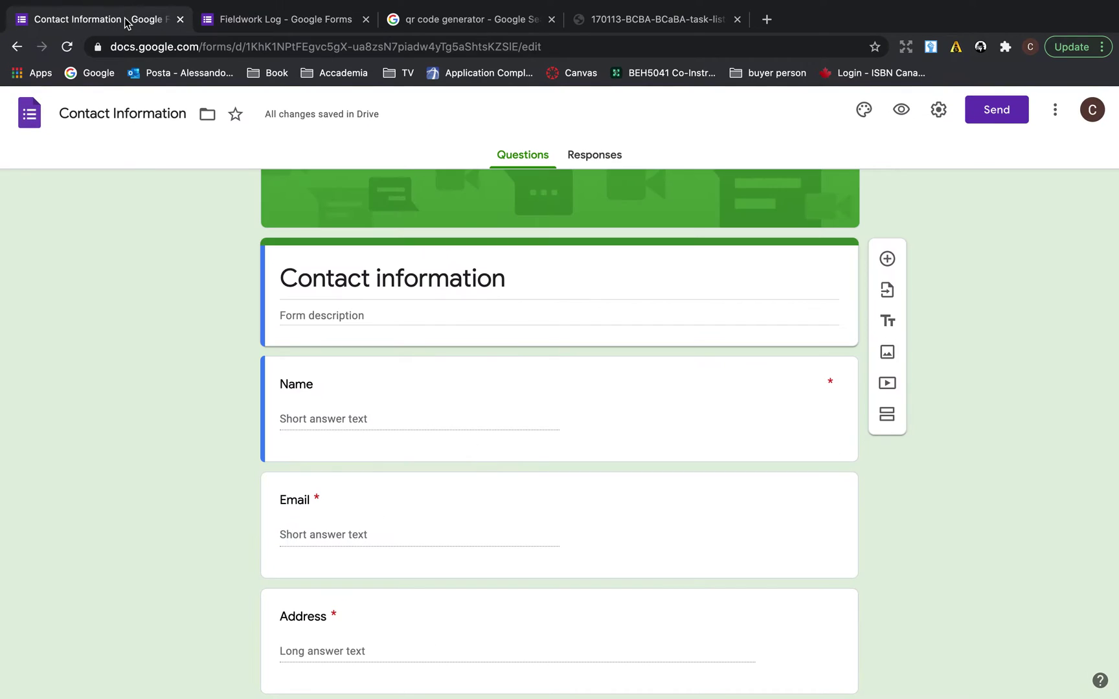
pyautogui.tripleClick(424, 277)
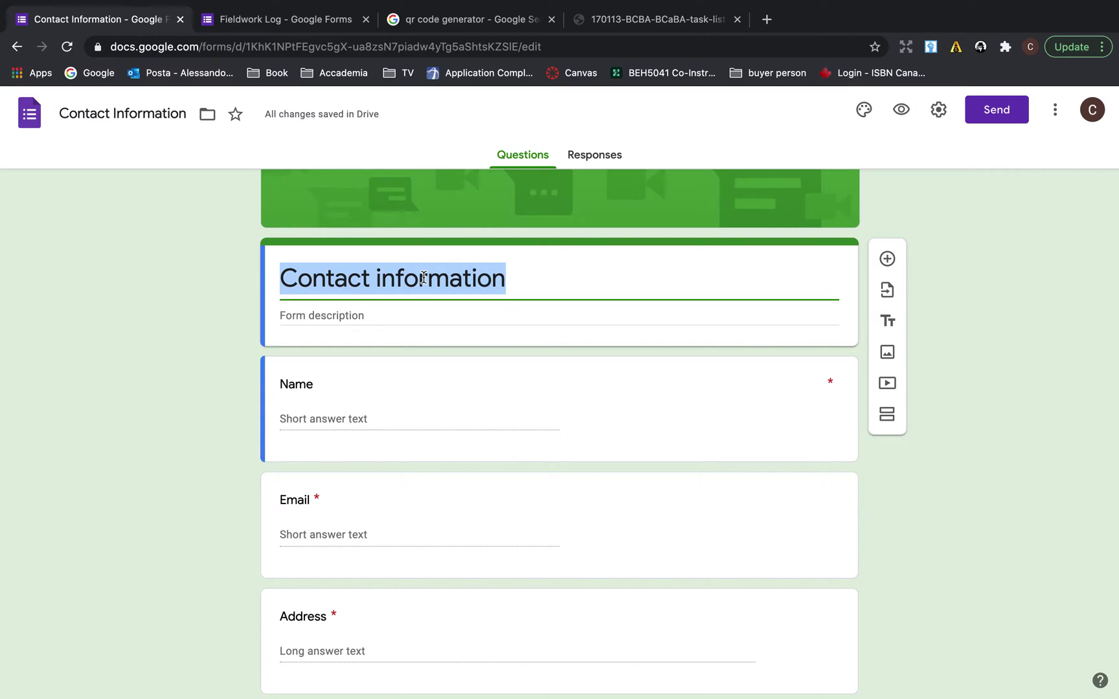
pyautogui.press('BackSpace')
pyautogui.write('F')
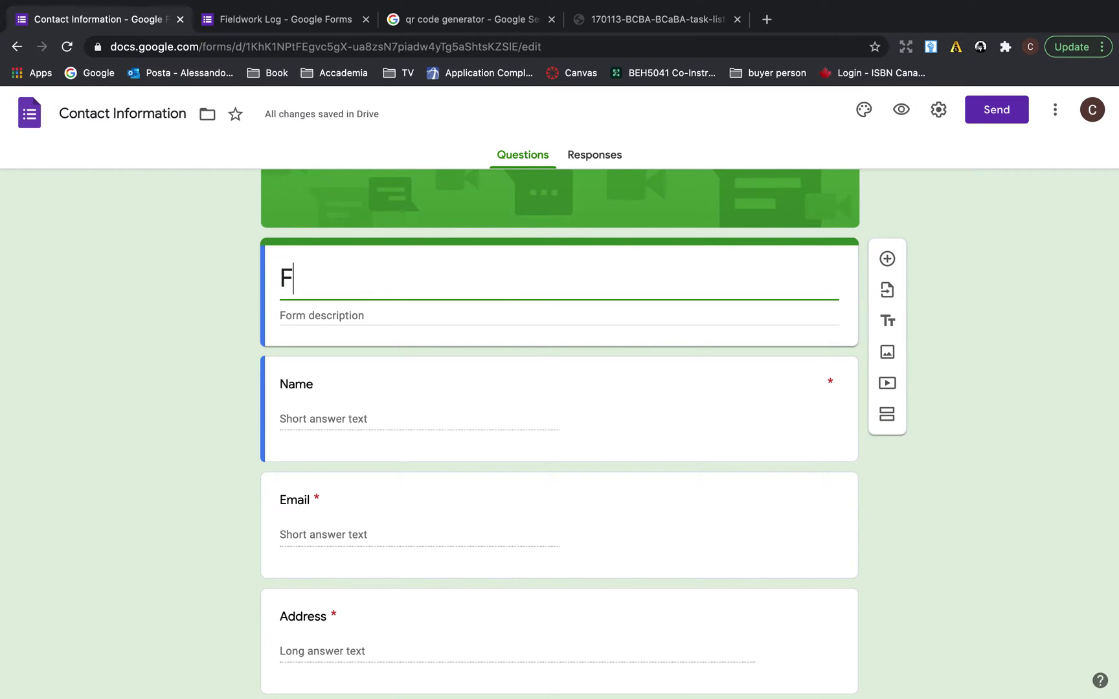
pyautogui.write('ieldw')
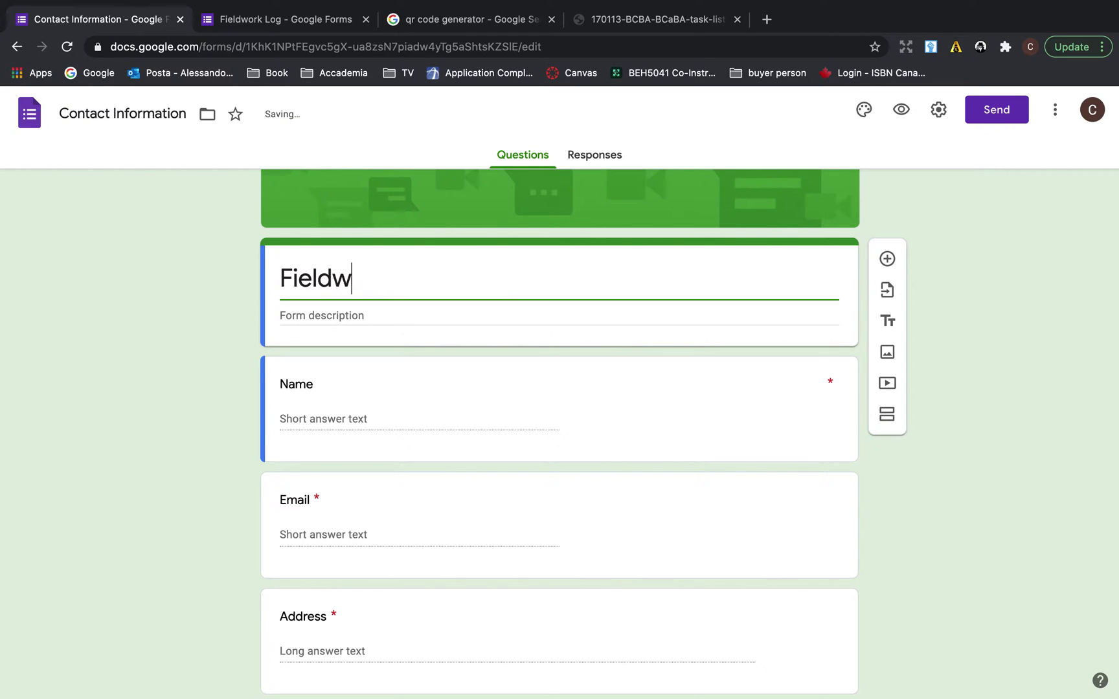
pyautogui.write('ork Log')
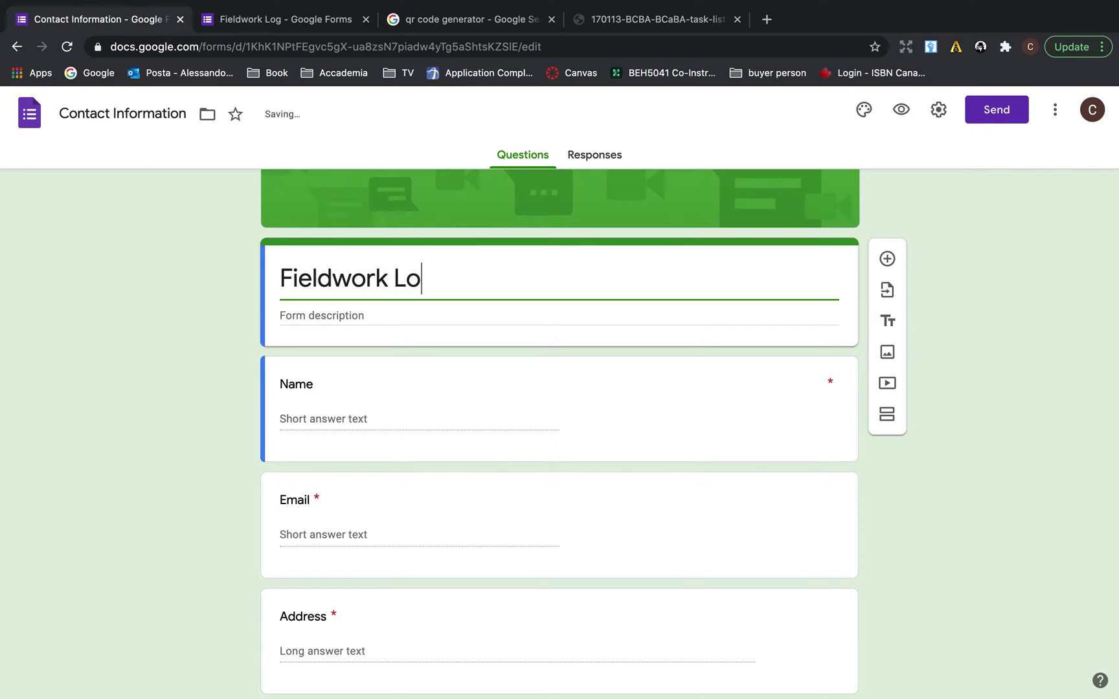
# Enter "Tracking Hours of Supervision for BCBA" as the form description
pyautogui.click(400, 316)
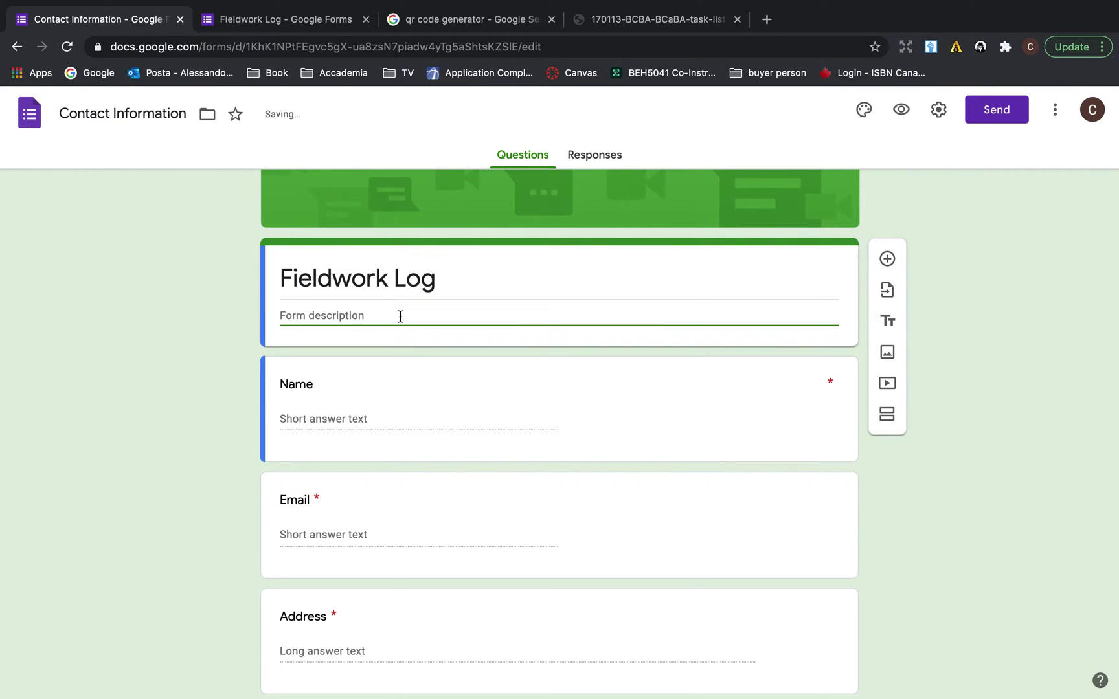
pyautogui.write('Tracking')
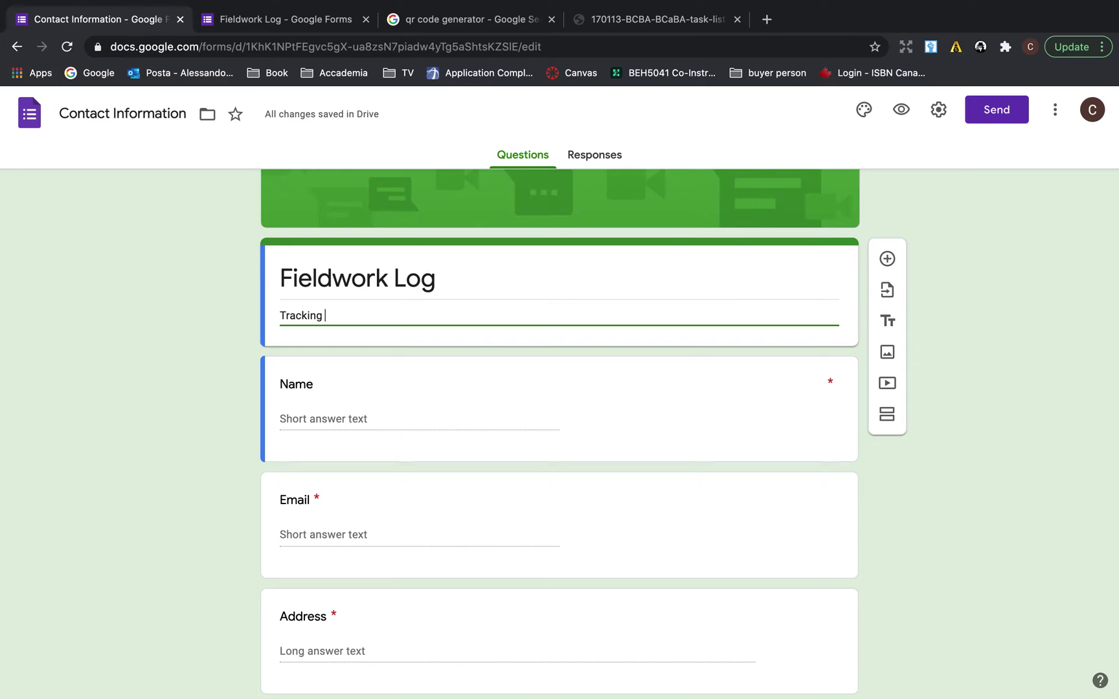
pyautogui.write(' Hour')
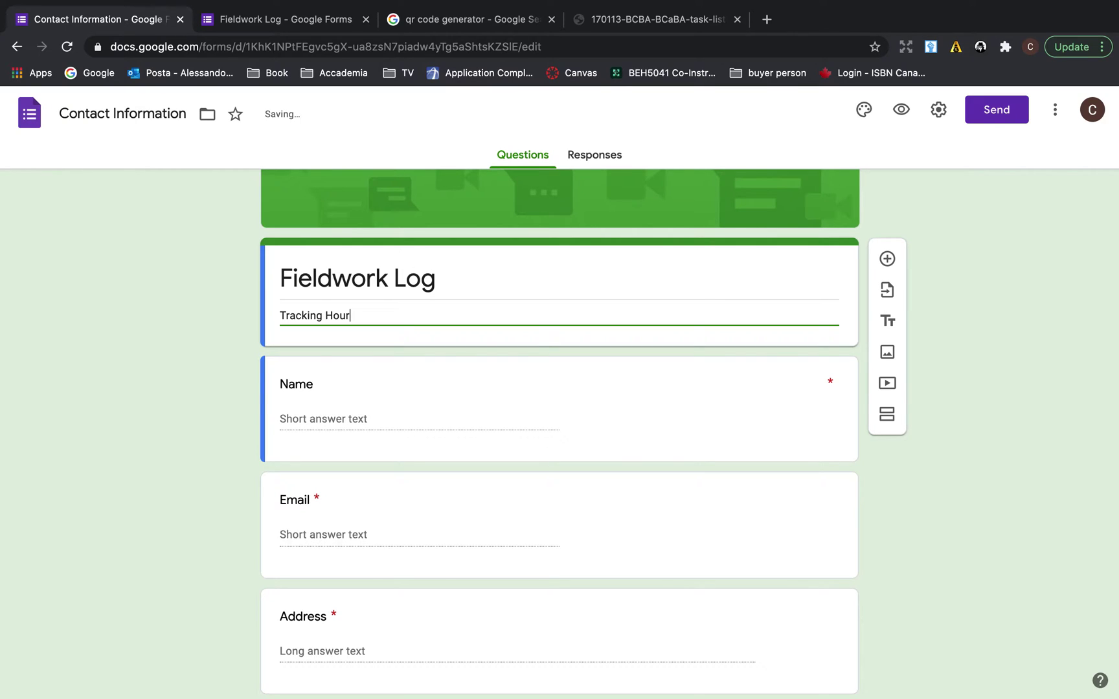
pyautogui.write('s of Supervision ')
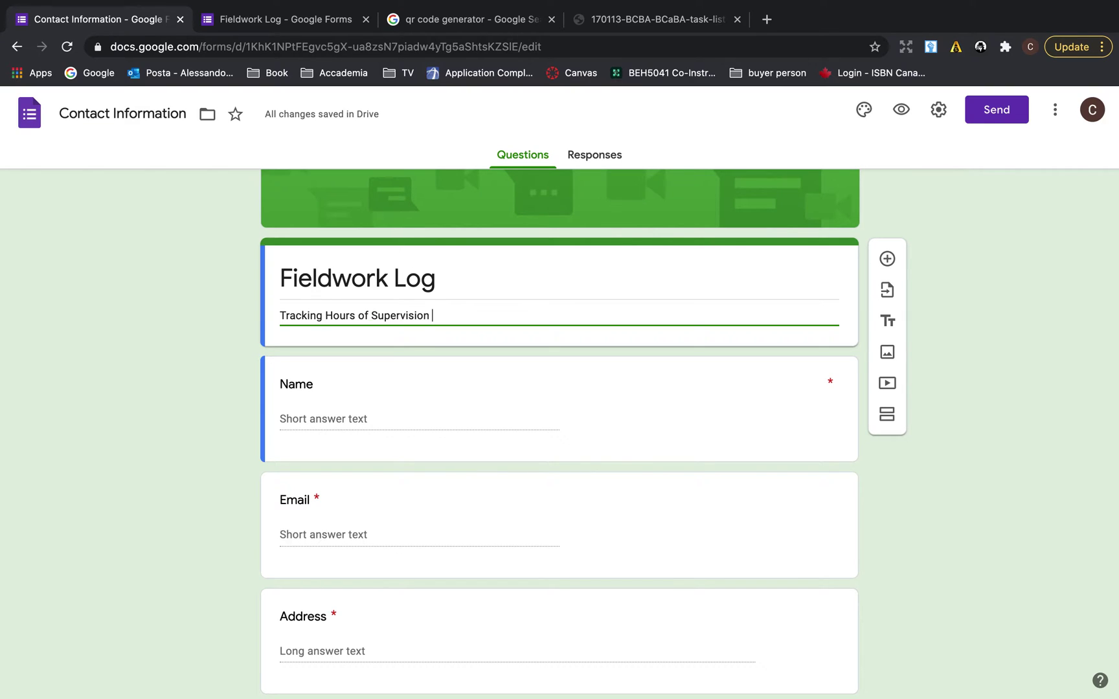
pyautogui.write('for B')
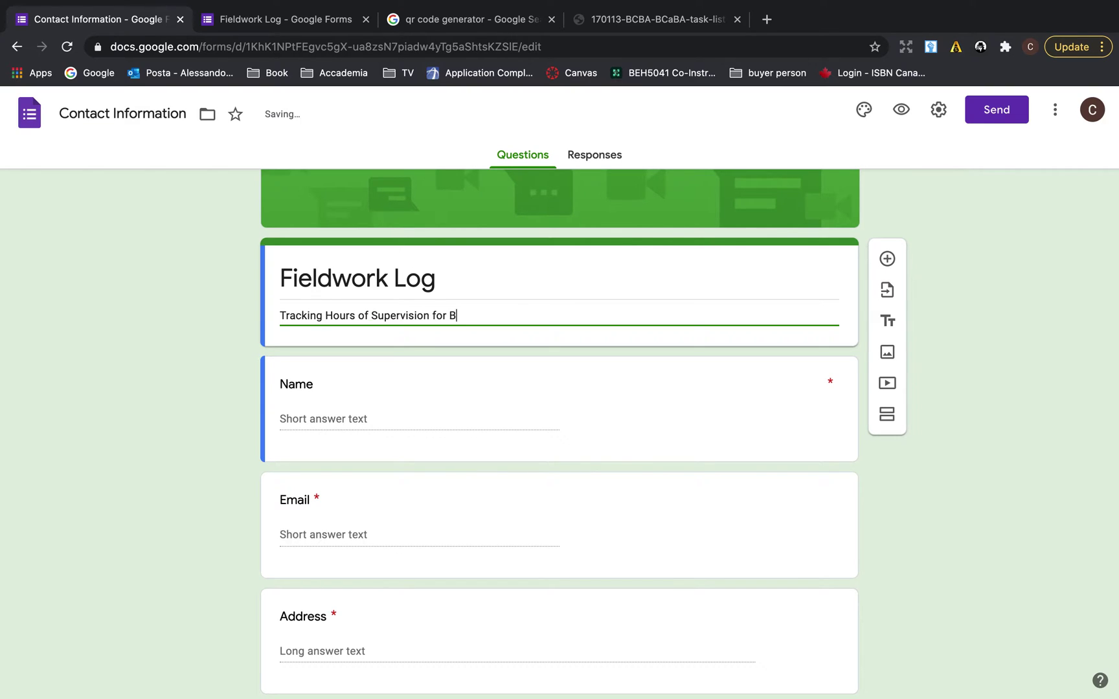
pyautogui.write('CBA')
# Rename the Name question to "Date of Fieldwork", set its answer type to Date, and have it marked as required
pyautogui.click(519, 415)
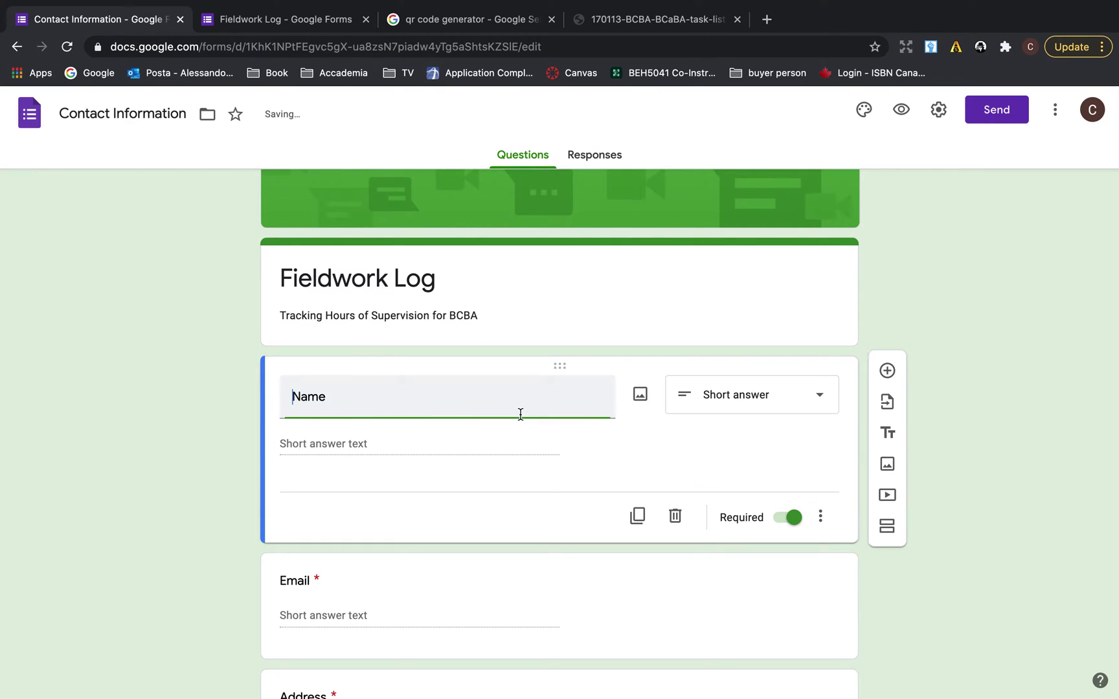
pyautogui.doubleClick(450, 394)
pyautogui.write('D')
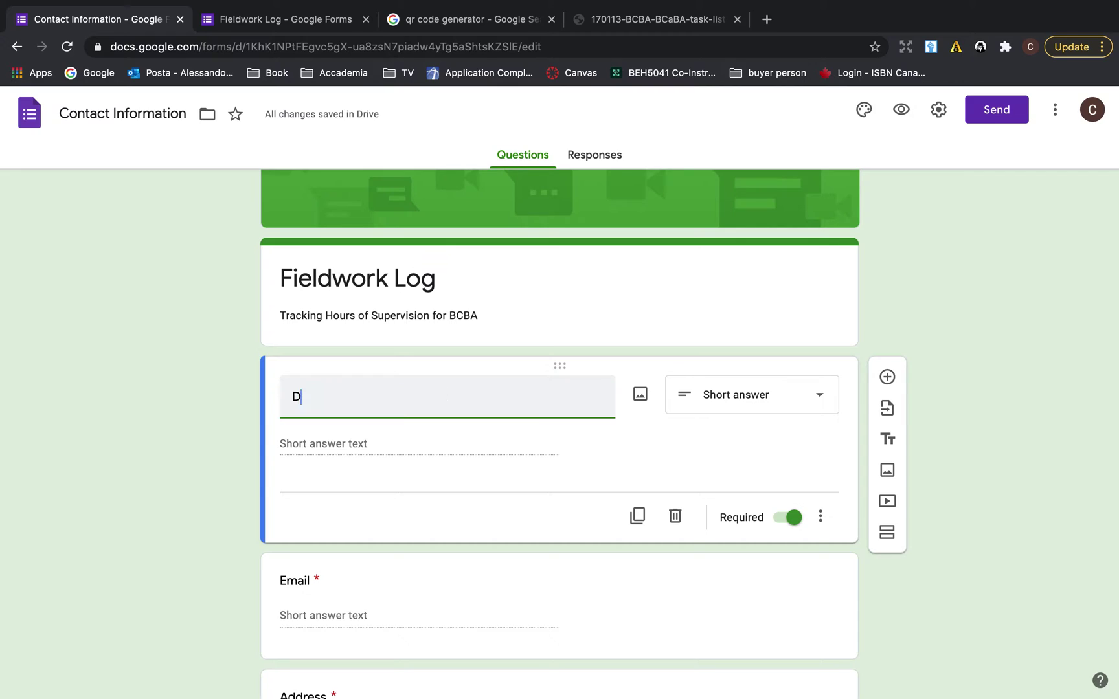
pyautogui.write('ate ')
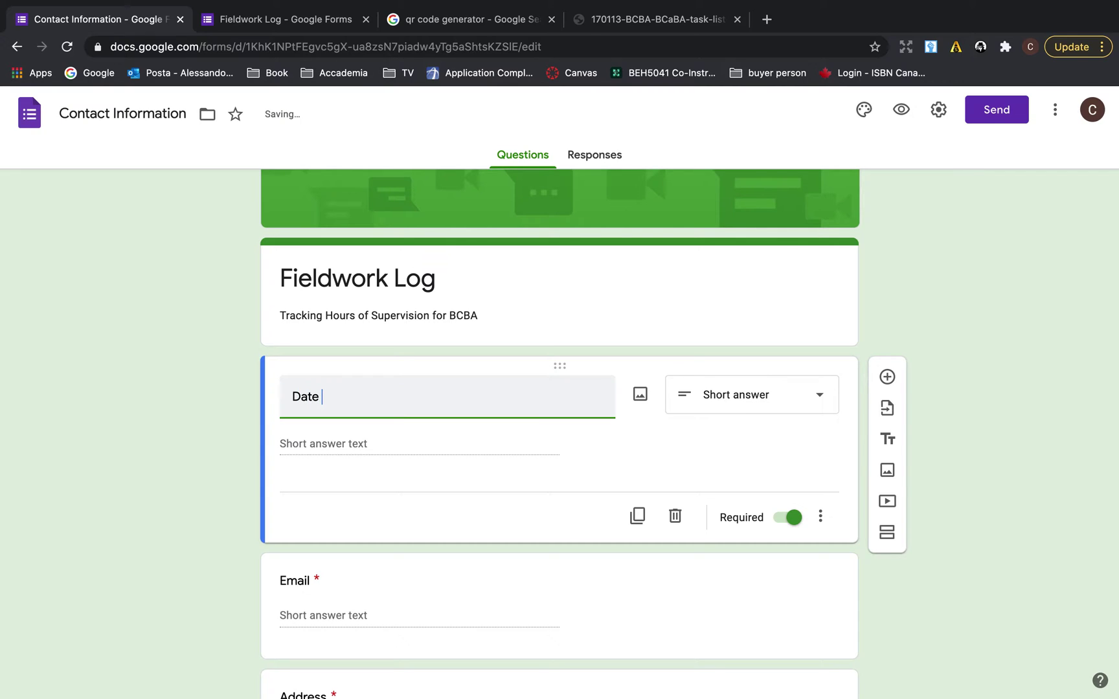
pyautogui.write('of Fieldwork')
pyautogui.click(764, 395)
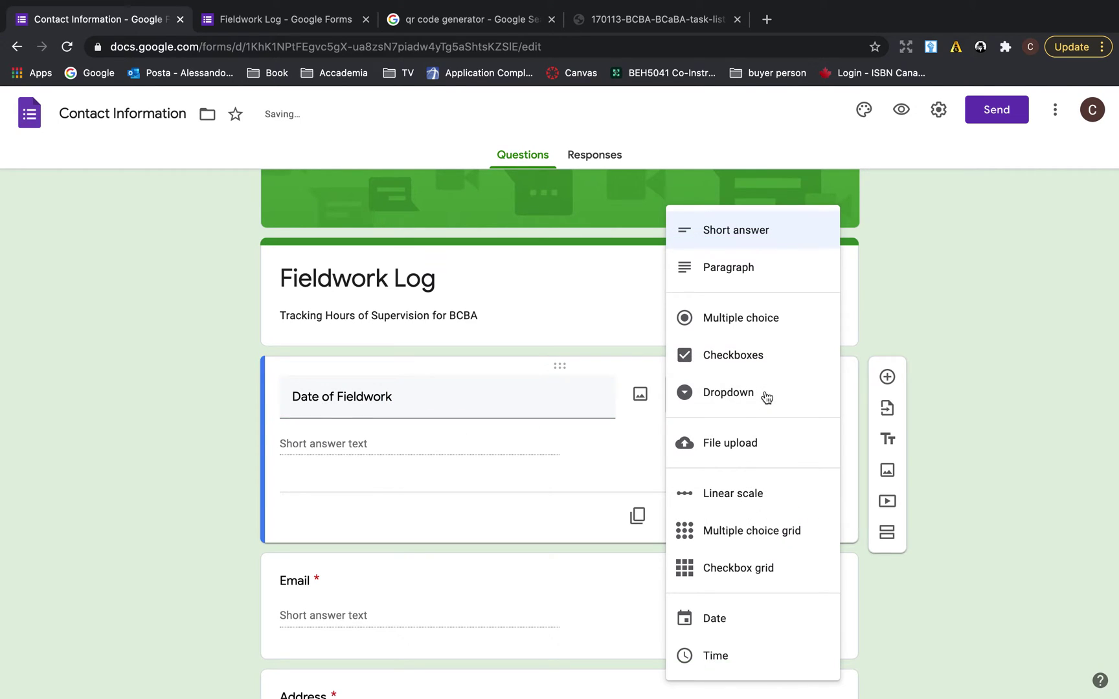
pyautogui.click(746, 623)
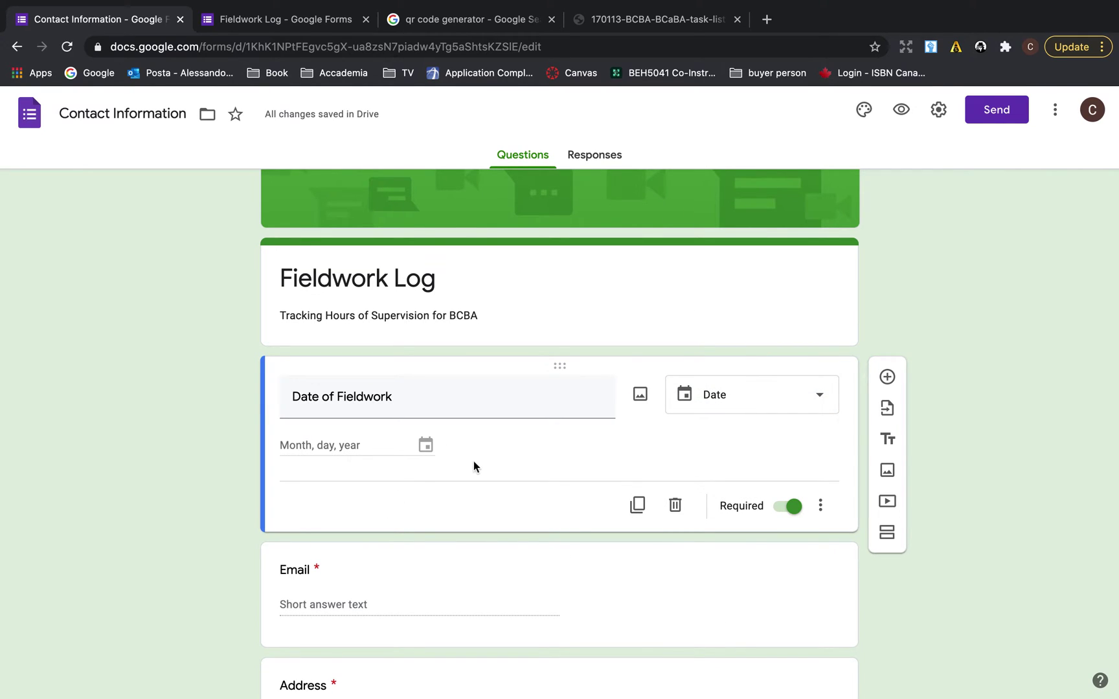
pyautogui.click(796, 512)
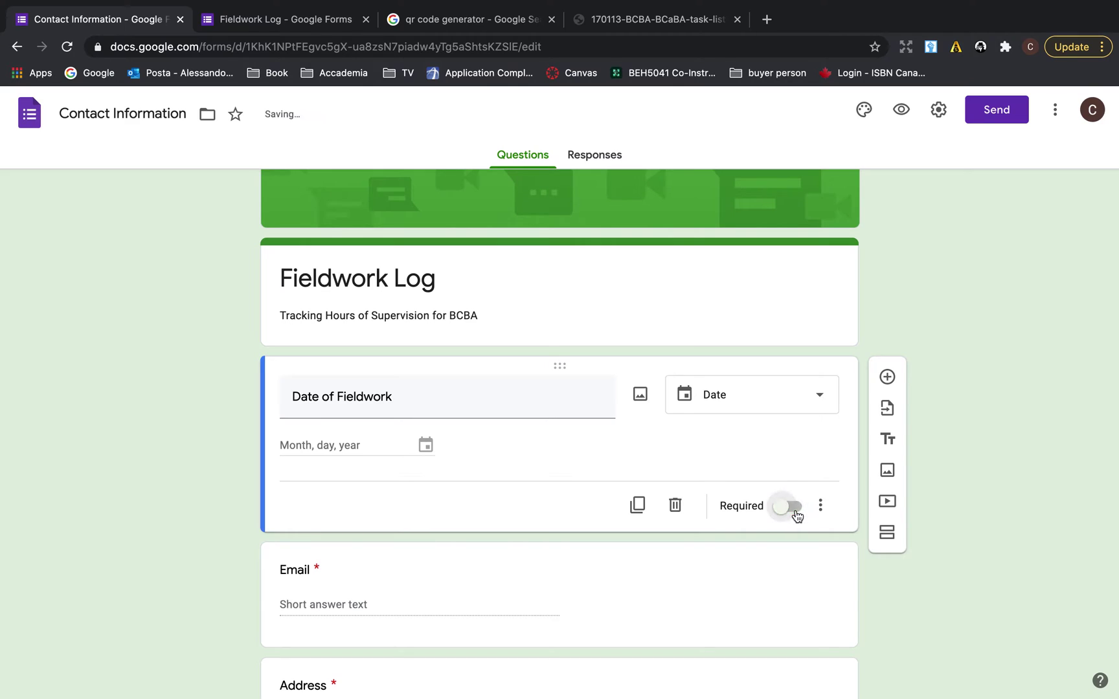
pyautogui.click(795, 512)
# Rename the Email question to "Start Time" and set its answer type to Time
pyautogui.click(315, 557)
pyautogui.doubleClick(343, 498)
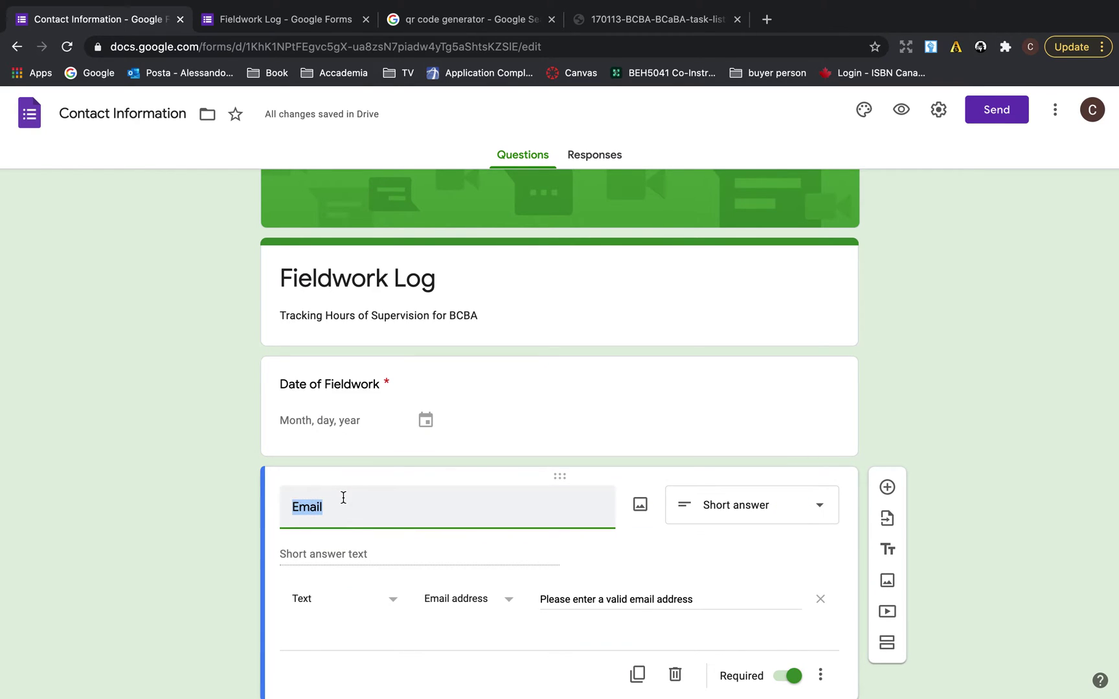
pyautogui.press('BackSpace')
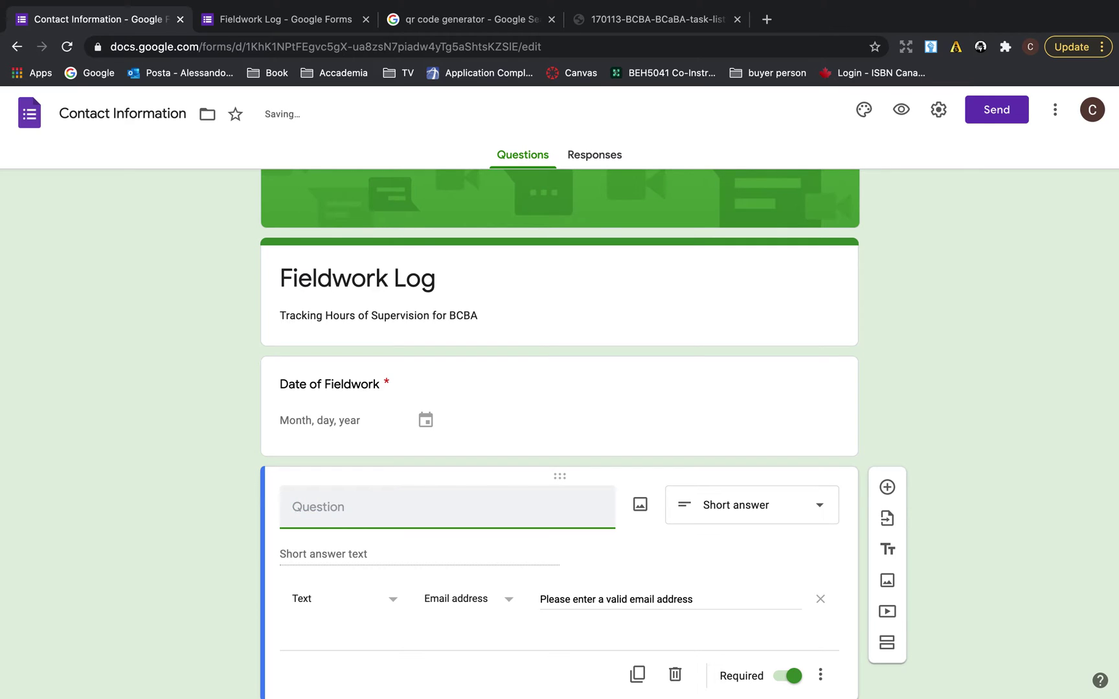
pyautogui.write('Start Time')
pyautogui.click(790, 511)
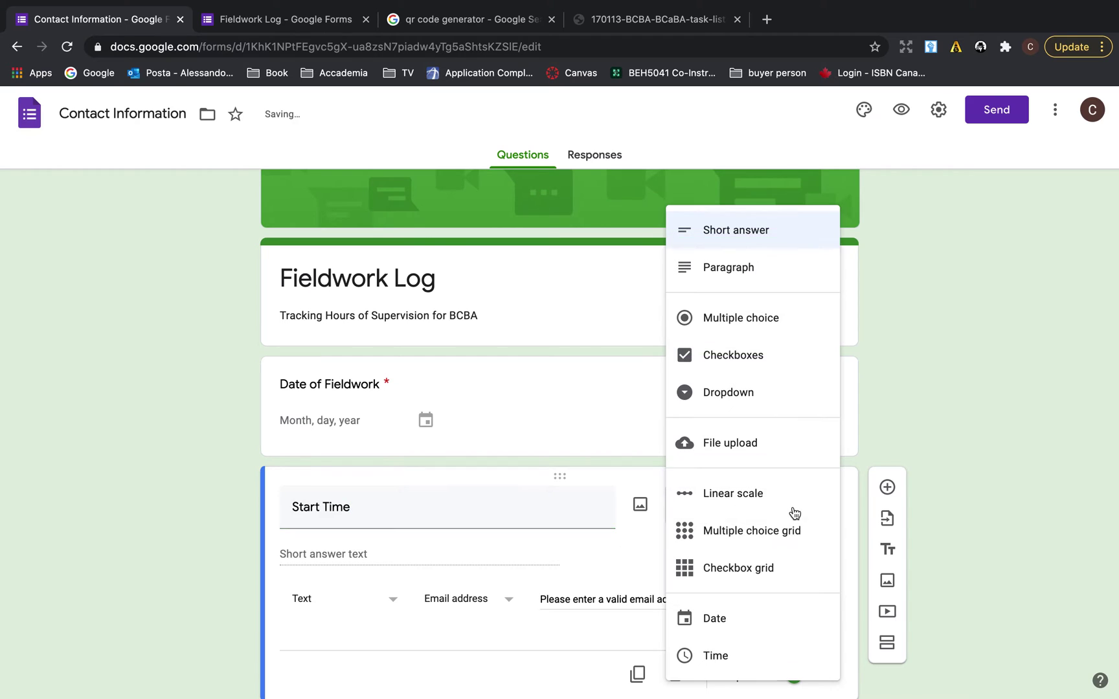
pyautogui.click(740, 659)
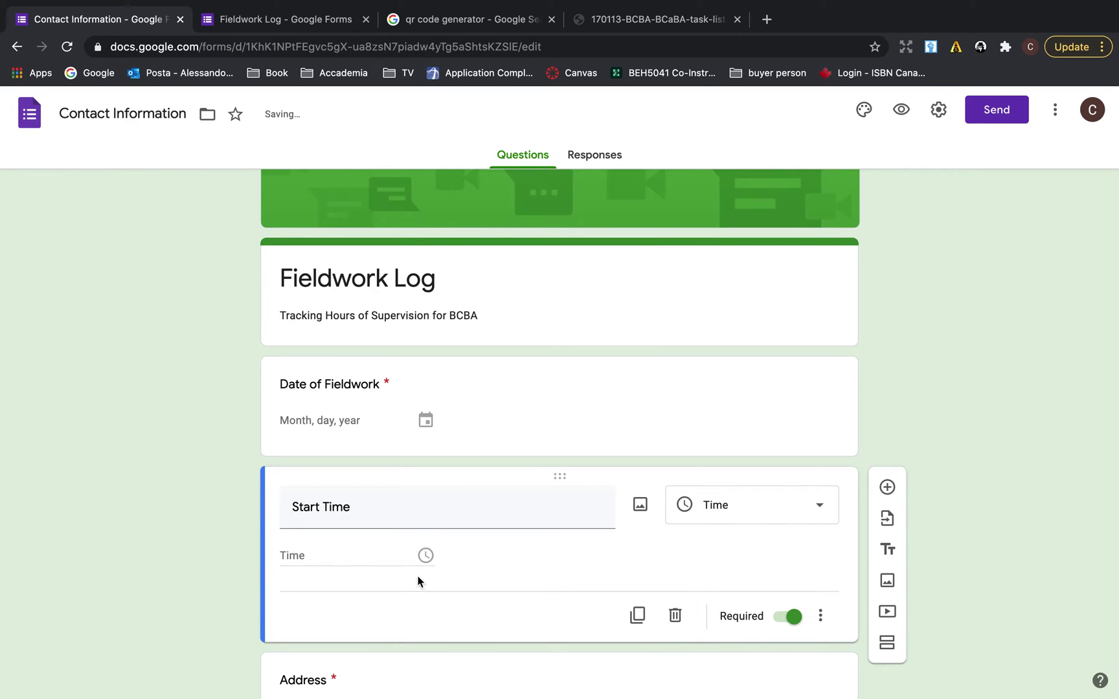
pyautogui.scroll(-3, 480, 598)
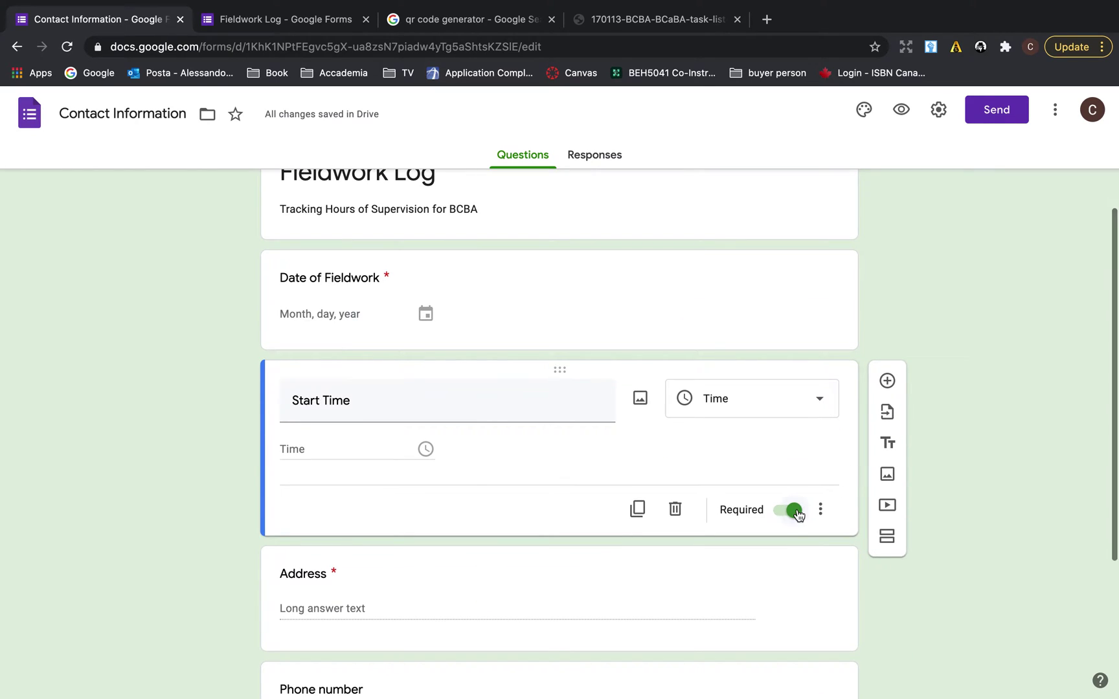
# Add an "End Time" question below Start Time with the Time answer type and make it required
pyautogui.scroll(-1, 784, 512)
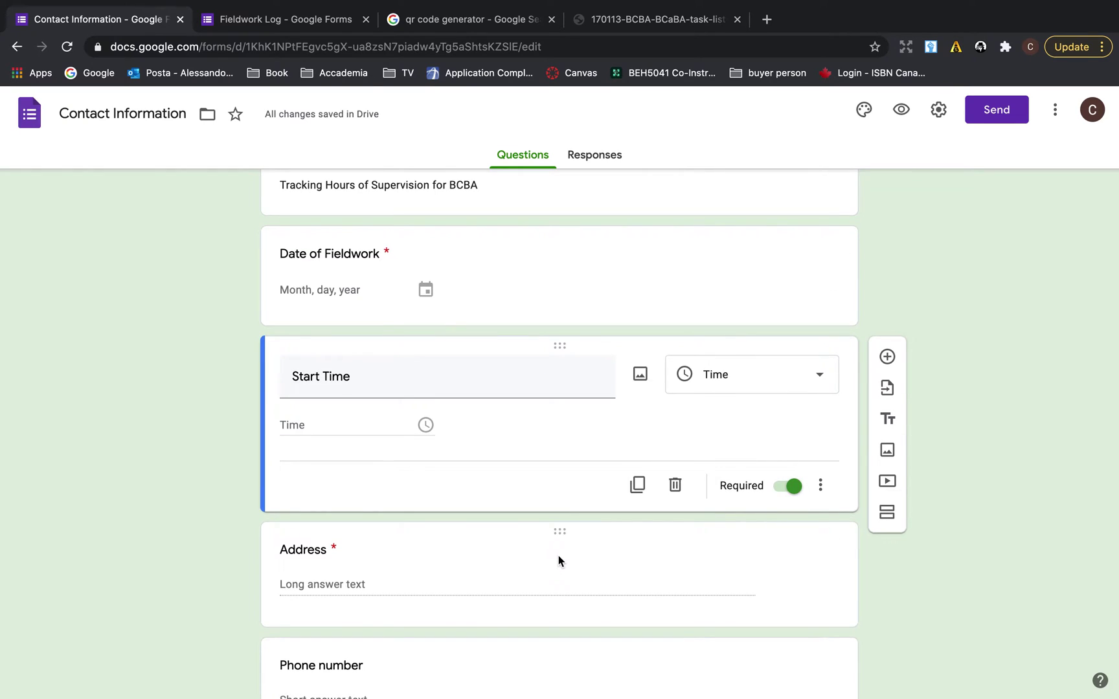
pyautogui.scroll(-1, 557, 560)
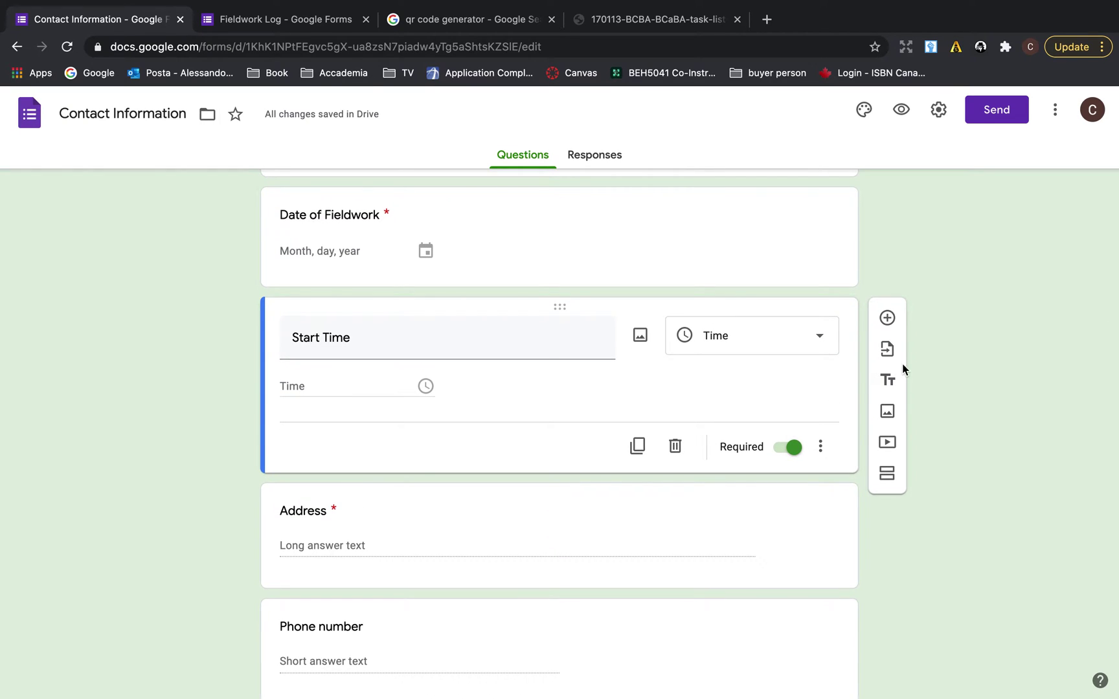
pyautogui.click(887, 319)
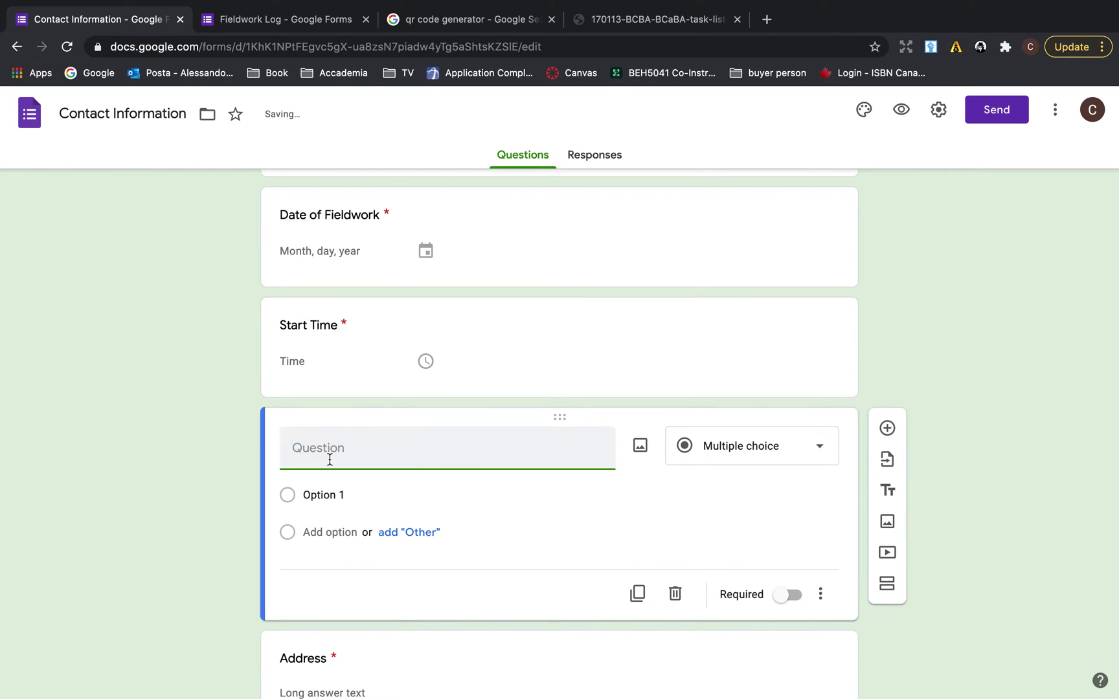
pyautogui.write('D')
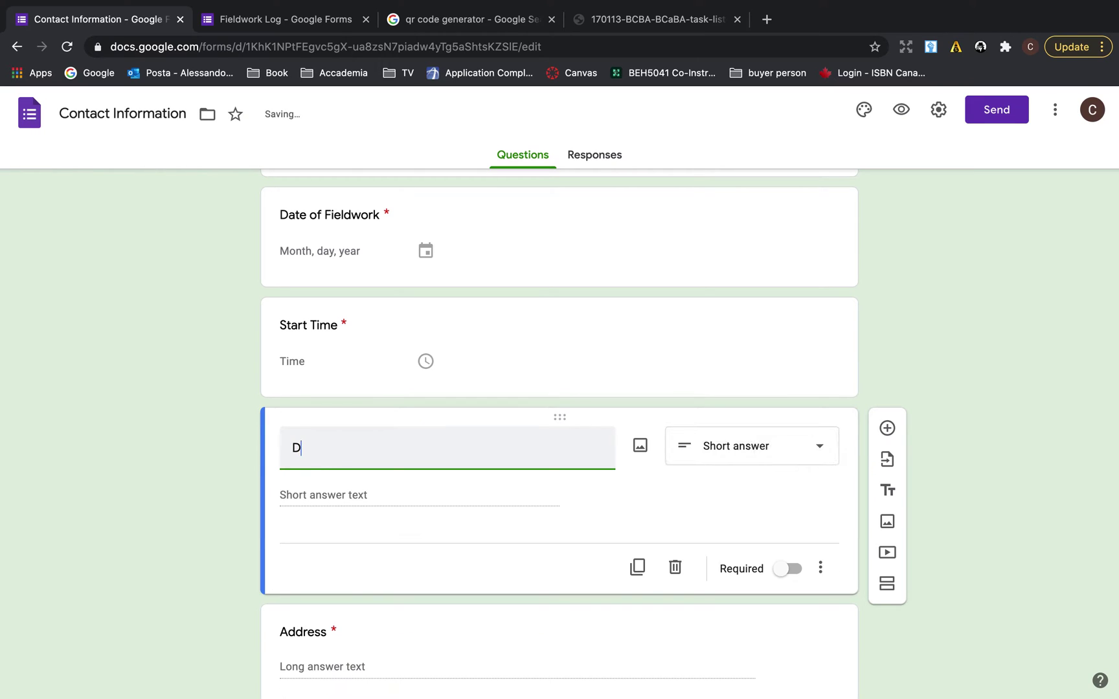
pyautogui.press('BackSpace')
pyautogui.write('End Time')
pyautogui.click(742, 464)
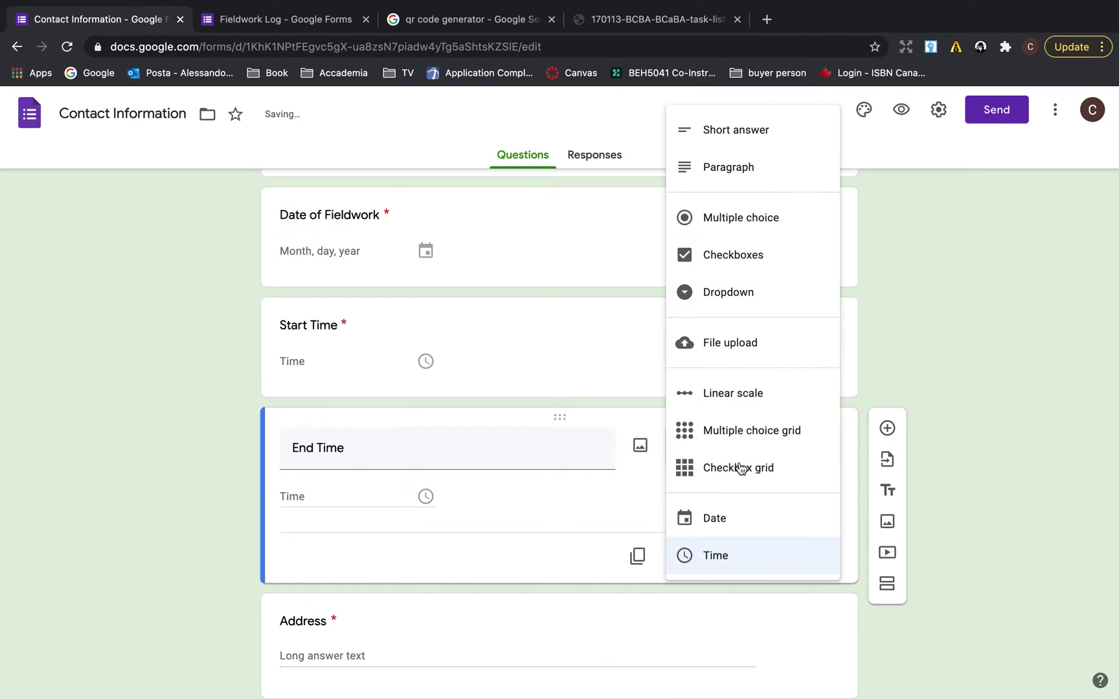
pyautogui.click(725, 565)
pyautogui.click(790, 558)
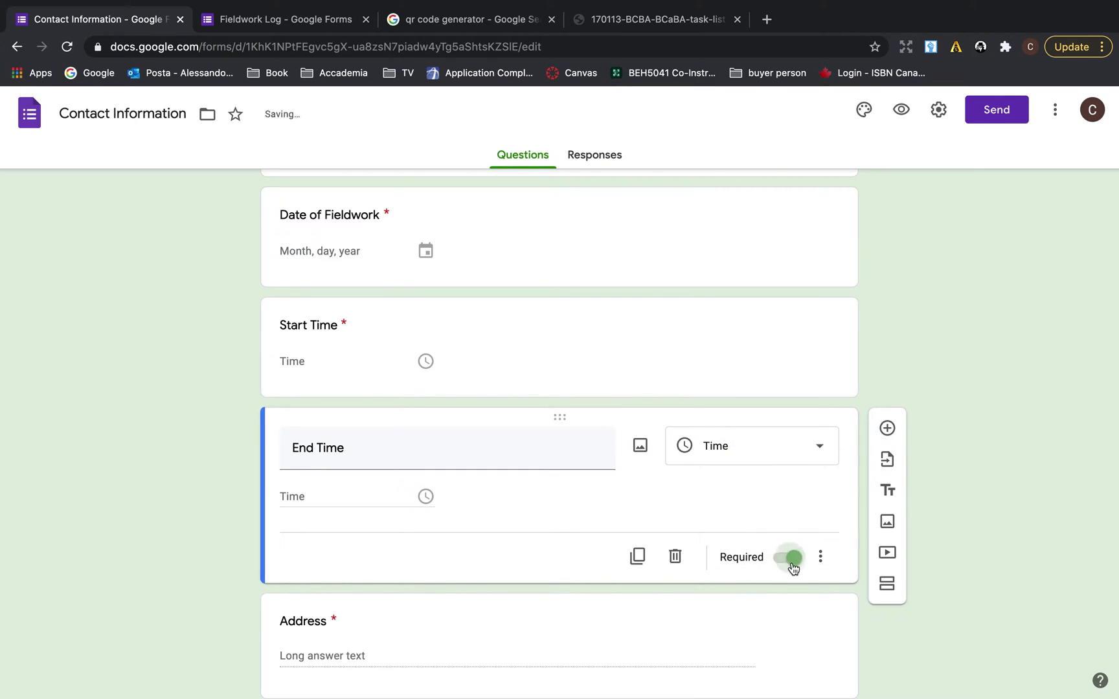
# Review the answer types and required settings of the Start Time, Date of Fieldwork and End Time questions
pyautogui.click(803, 349)
pyautogui.scroll(2, 783, 431)
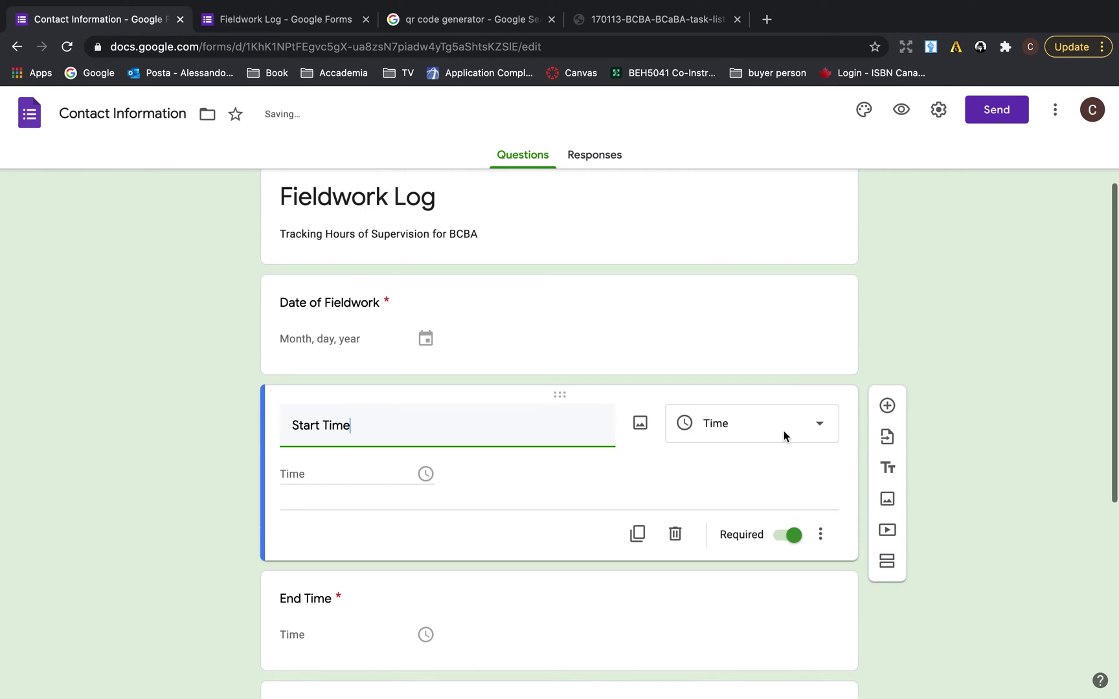
pyautogui.click(784, 367)
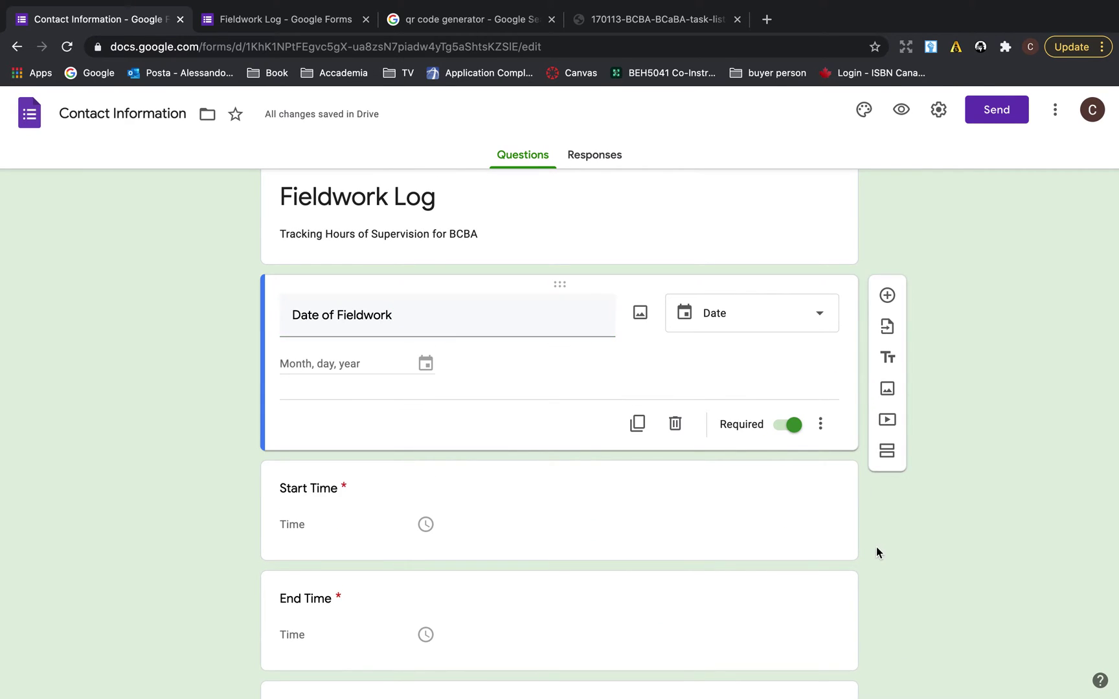
pyautogui.scroll(-3, 877, 550)
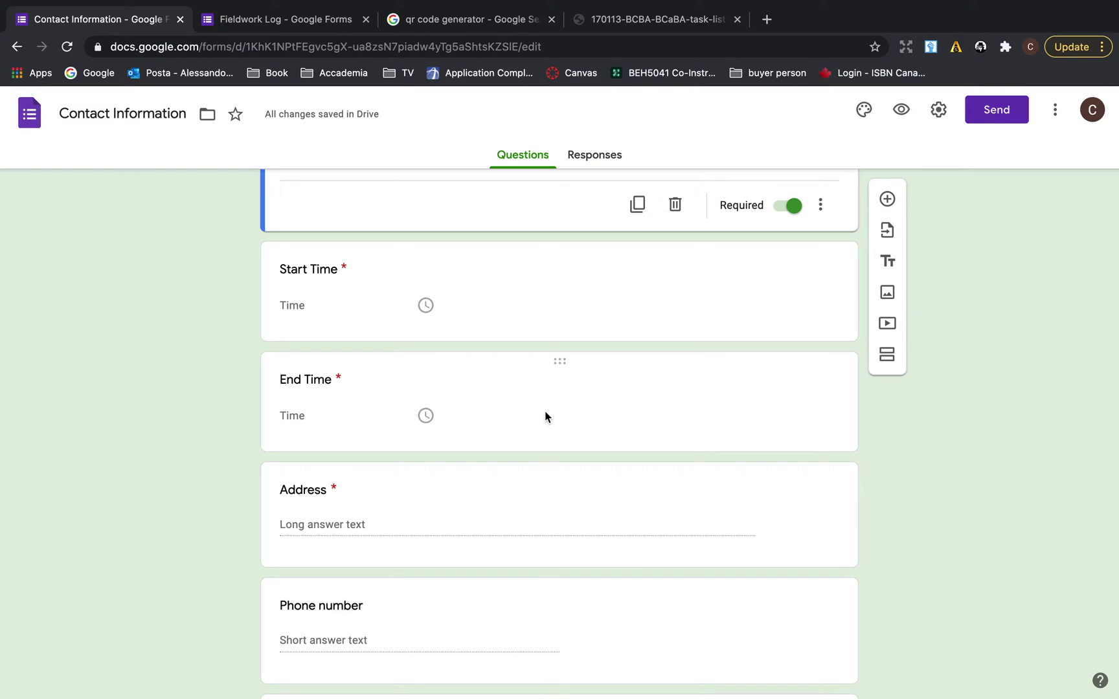
pyautogui.click(545, 416)
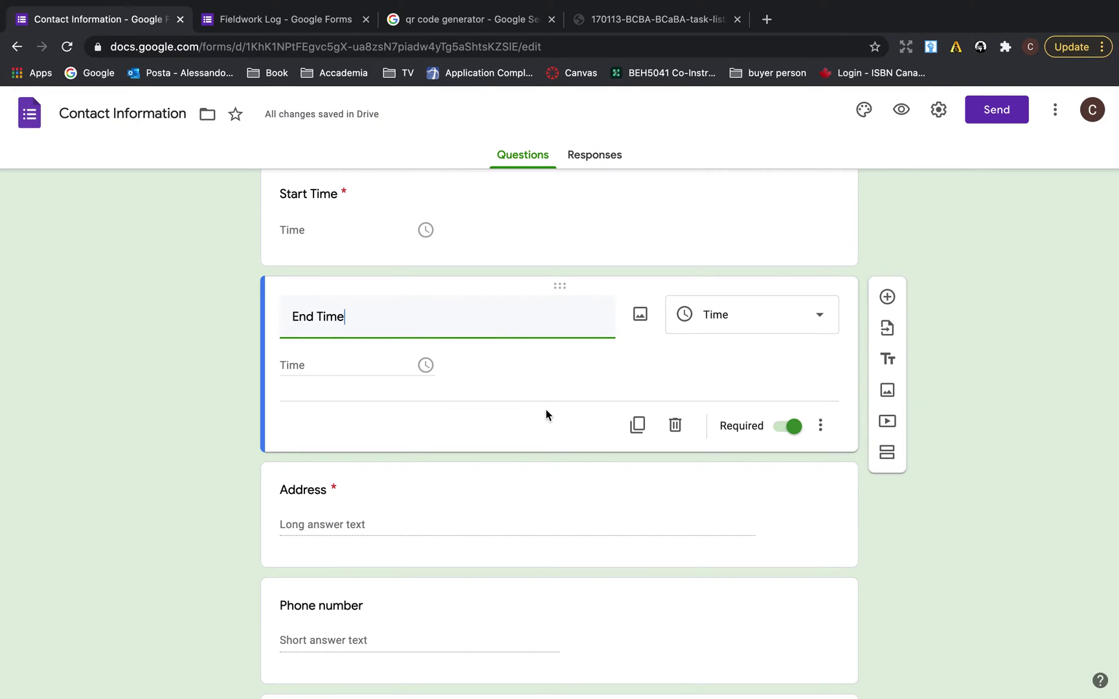
pyautogui.click(434, 366)
# Rename the Address question to "Duration"
pyautogui.scroll(-1, 428, 453)
pyautogui.click(434, 446)
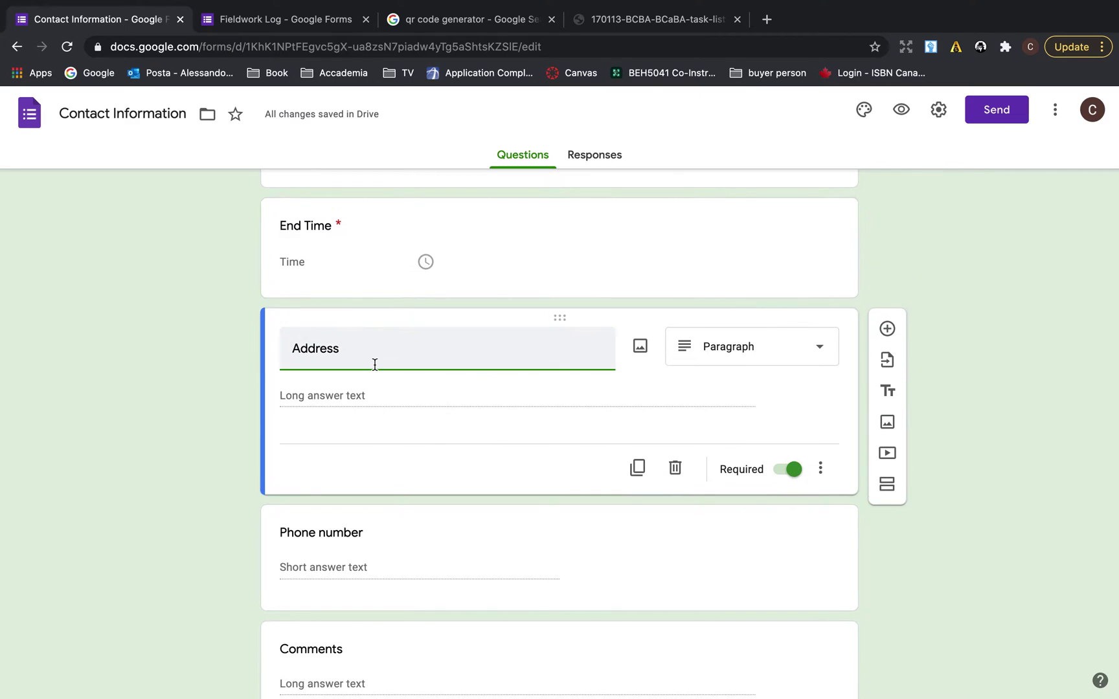
pyautogui.doubleClick(376, 366)
pyautogui.press('BackSpace')
pyautogui.write('Dur')
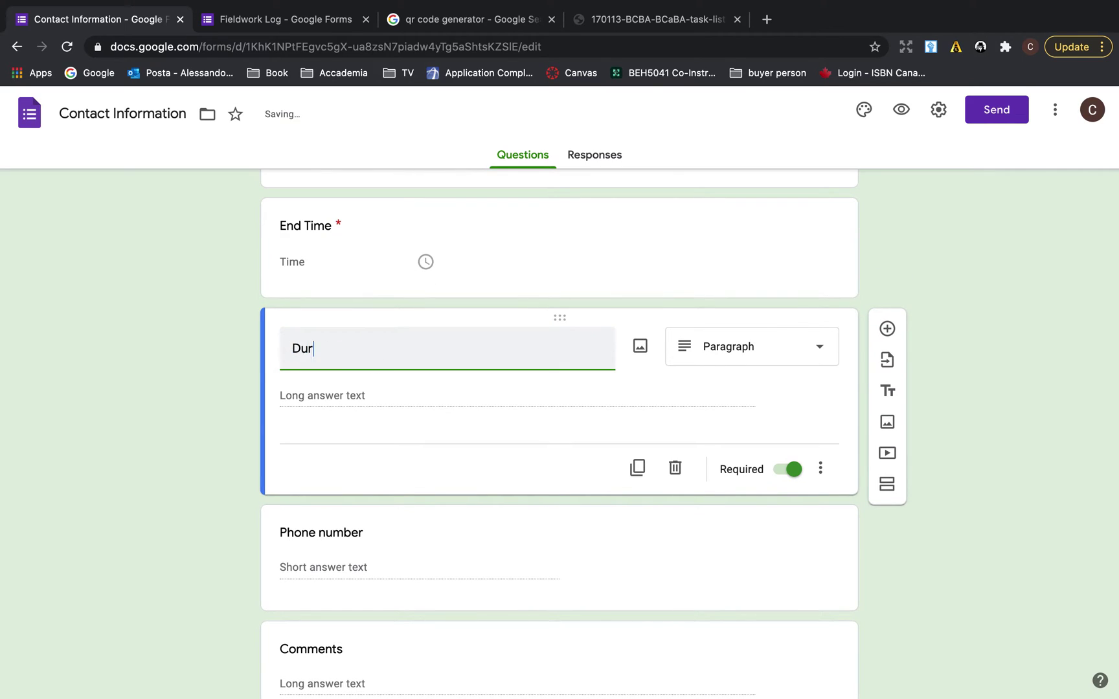
pyautogui.write('ation')
# Set the Duration question's answer type to Multiple choice and give it the options 2 and 3
pyautogui.click(788, 355)
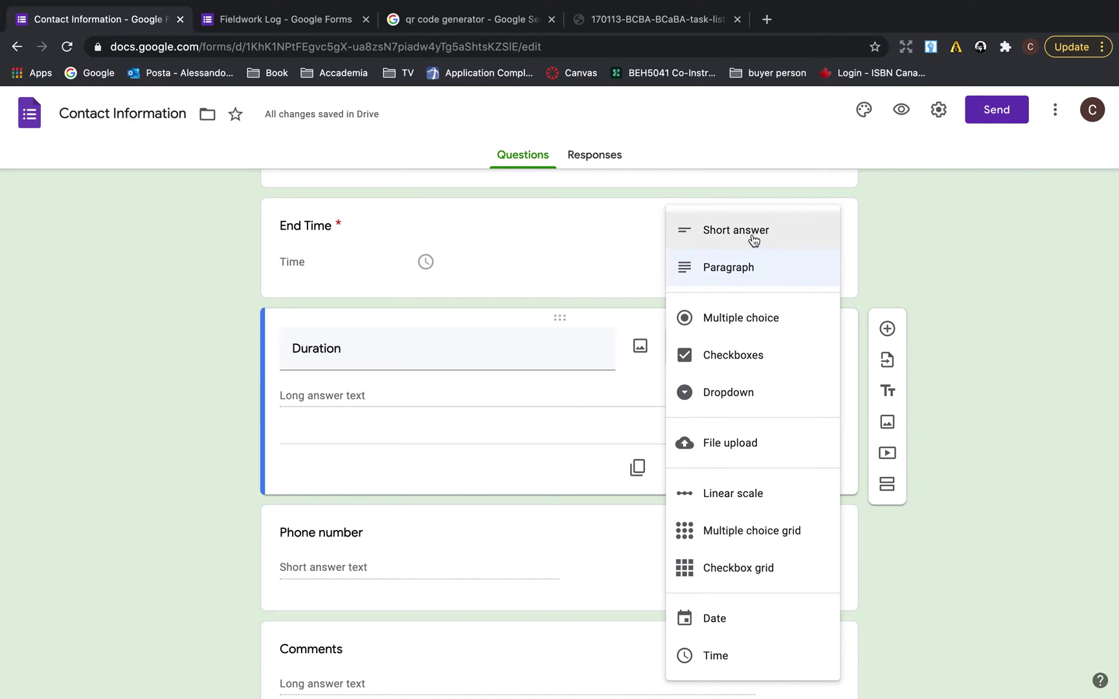
pyautogui.click(720, 232)
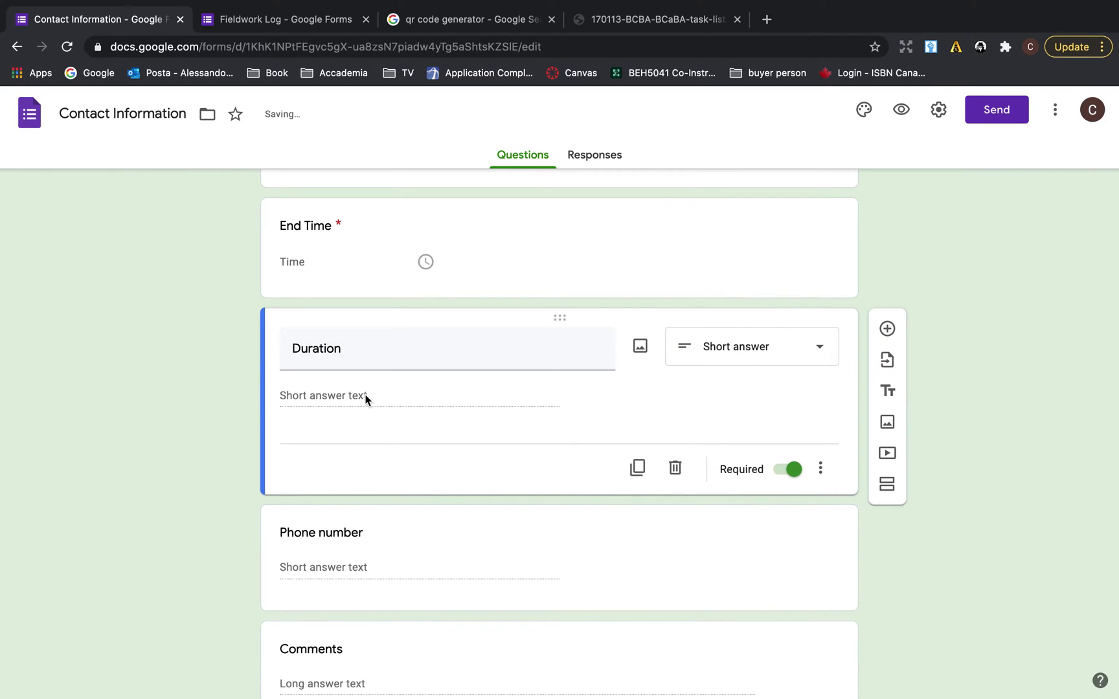
pyautogui.click(786, 348)
pyautogui.click(741, 318)
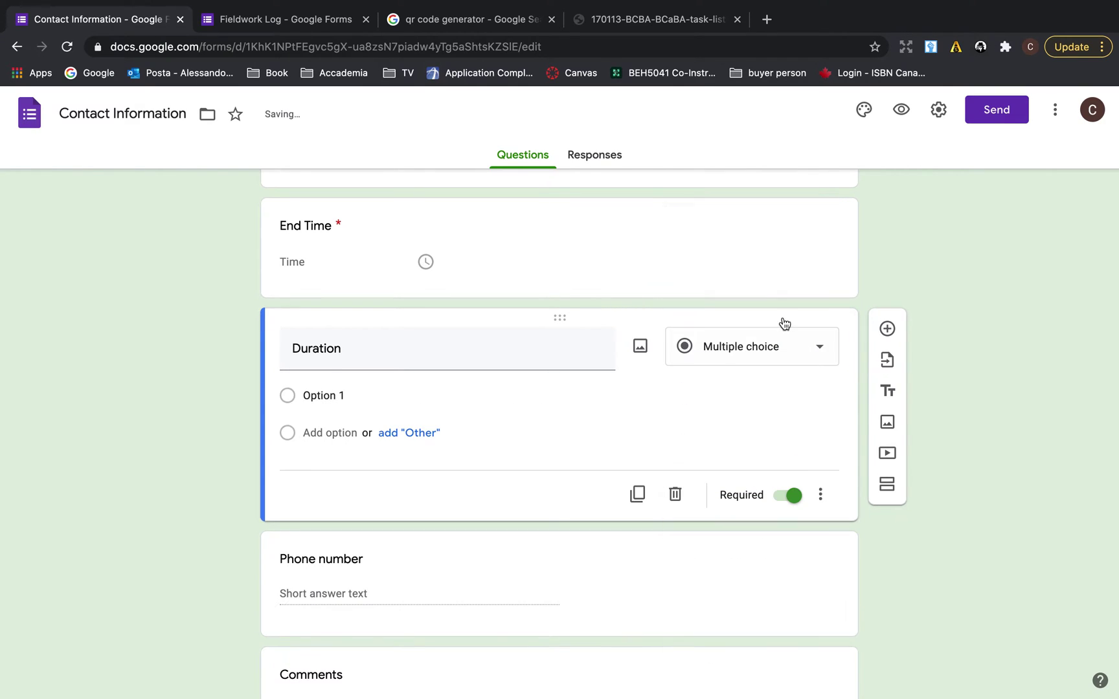
pyautogui.write('2')
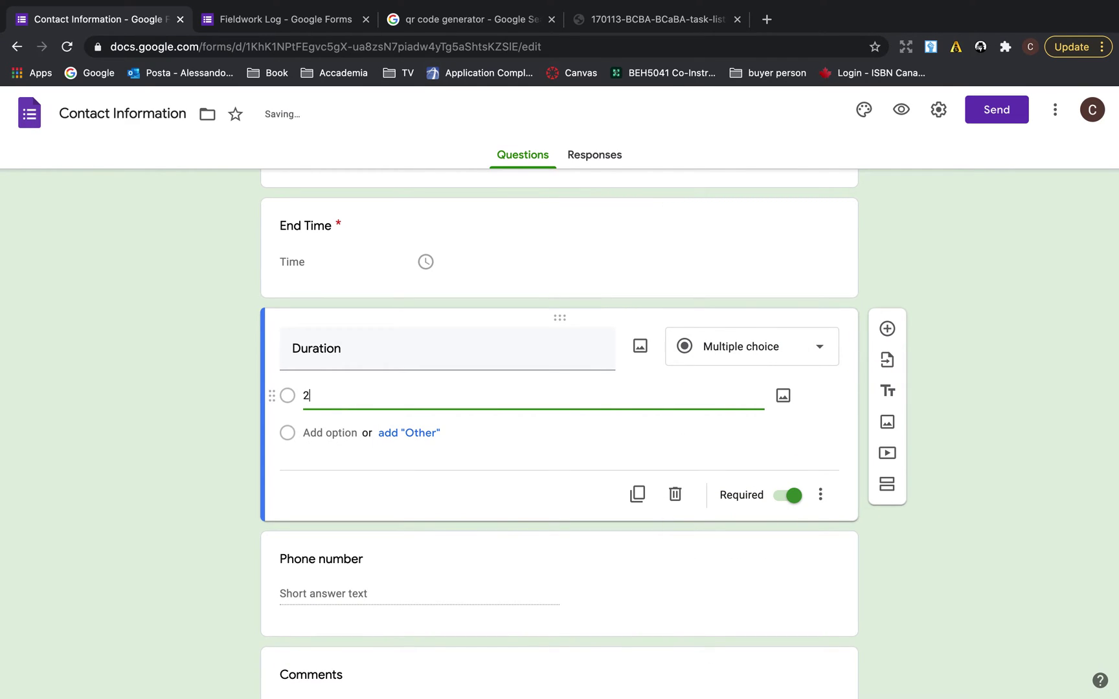
pyautogui.click(324, 434)
pyautogui.write('3')
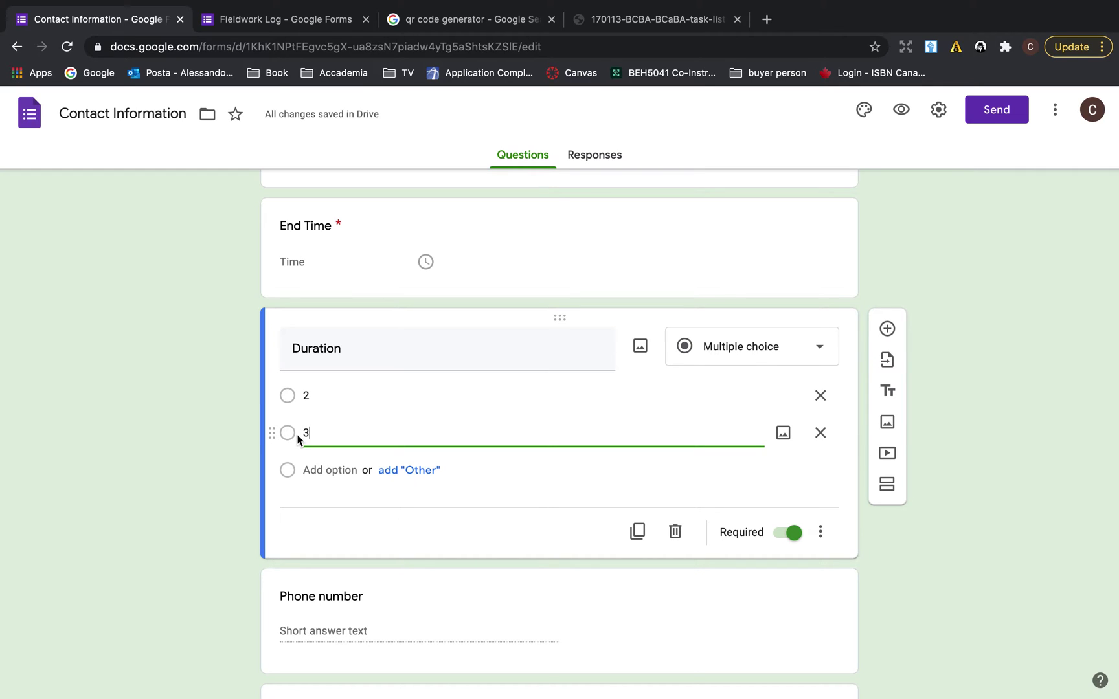
# Rename the Phone number question to "Type" and set its answer type to Multiple choice
pyautogui.scroll(-2, 531, 586)
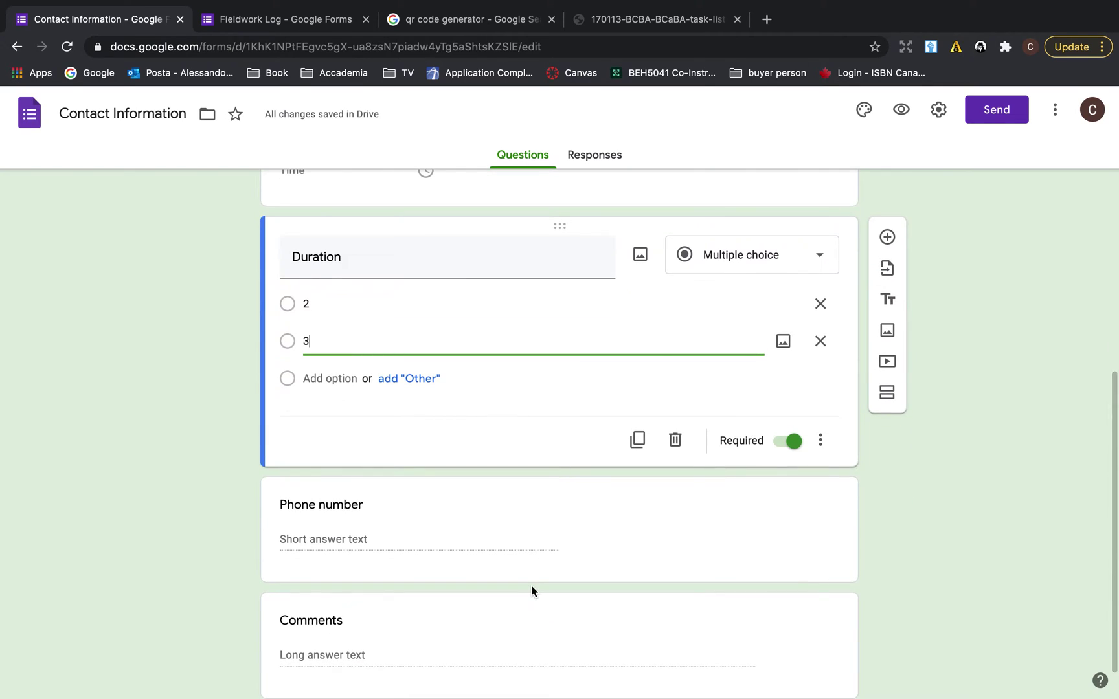
pyautogui.click(365, 504)
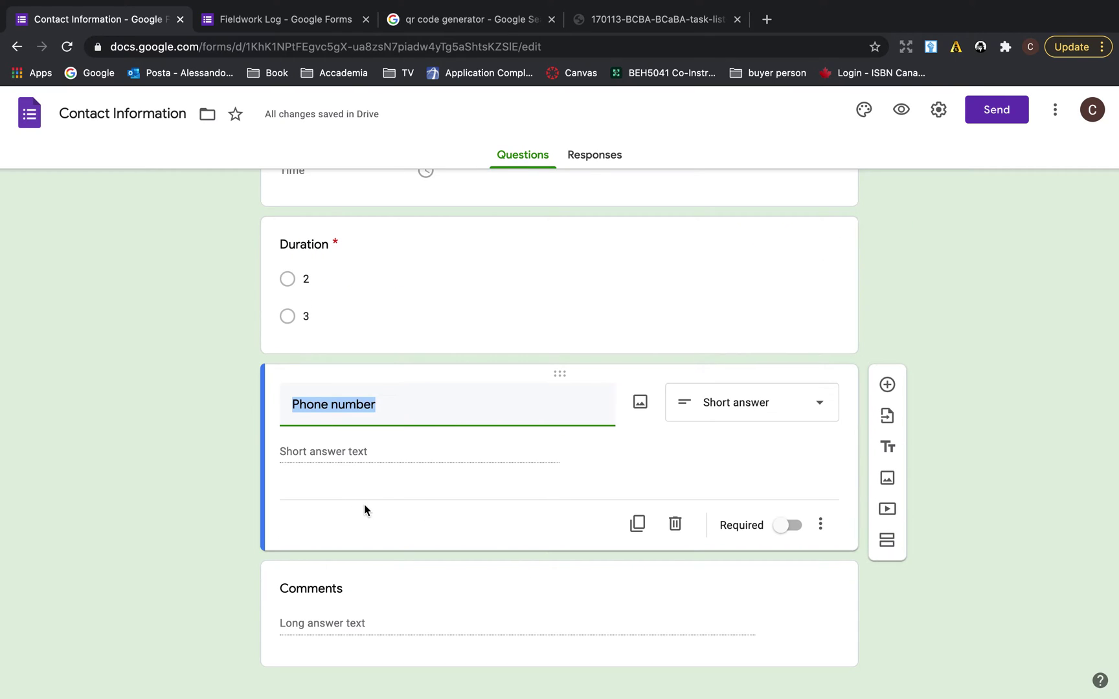
pyautogui.write('Type')
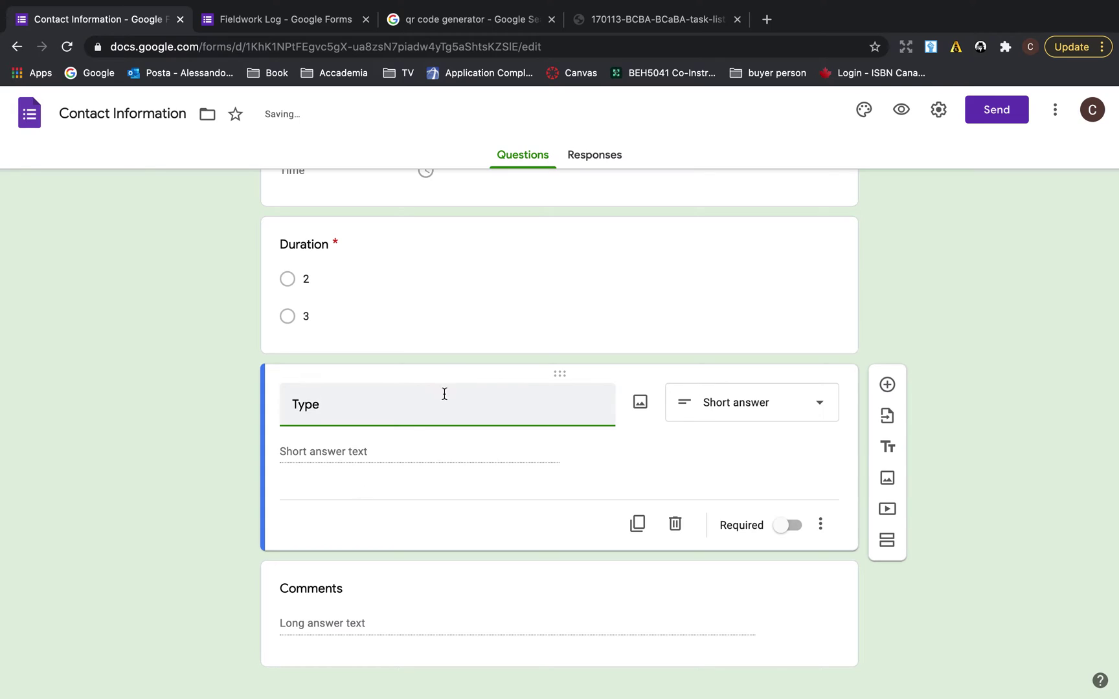
pyautogui.click(829, 402)
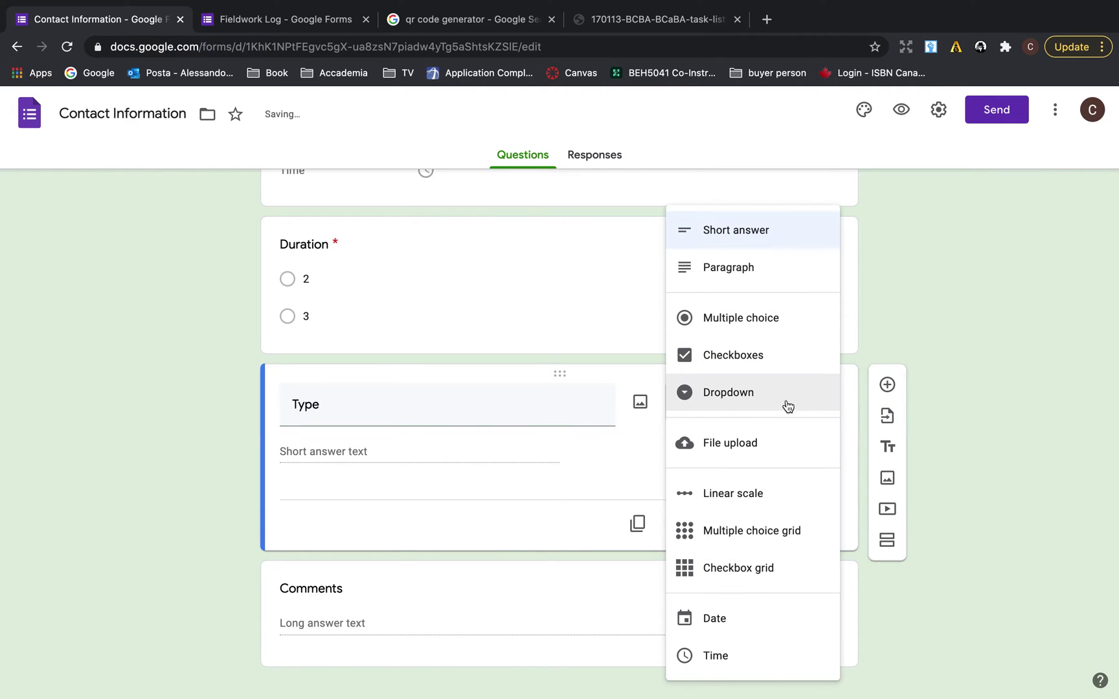
pyautogui.click(772, 320)
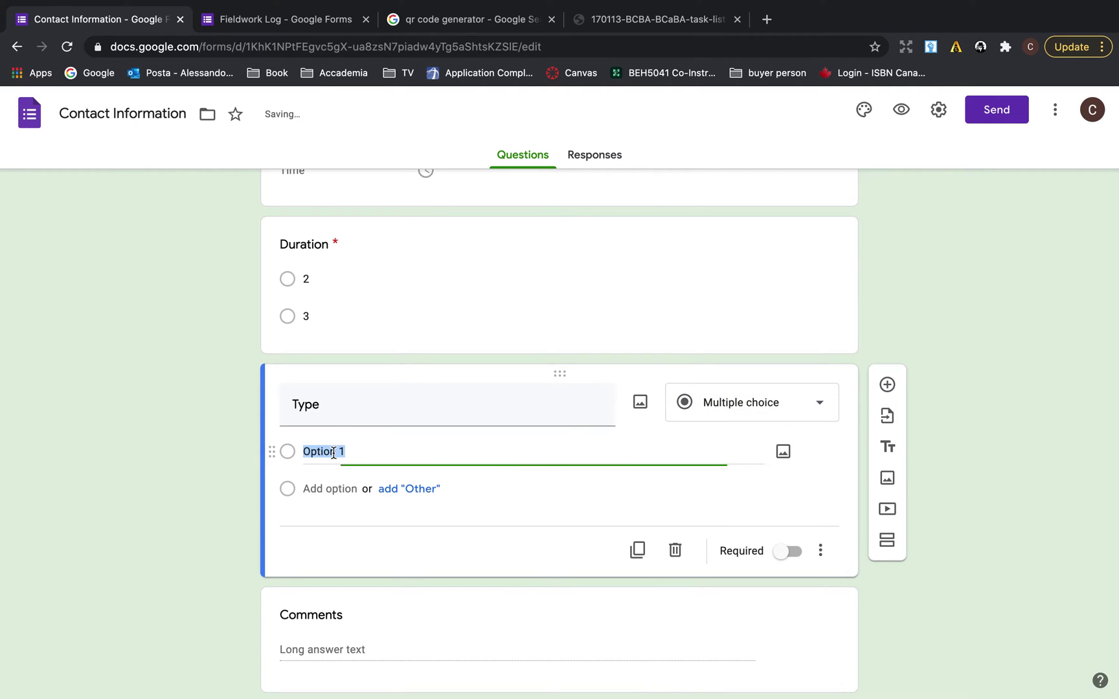
# Enter "Restricted" and "U" as the two answer options of the Type question
pyautogui.write('R')
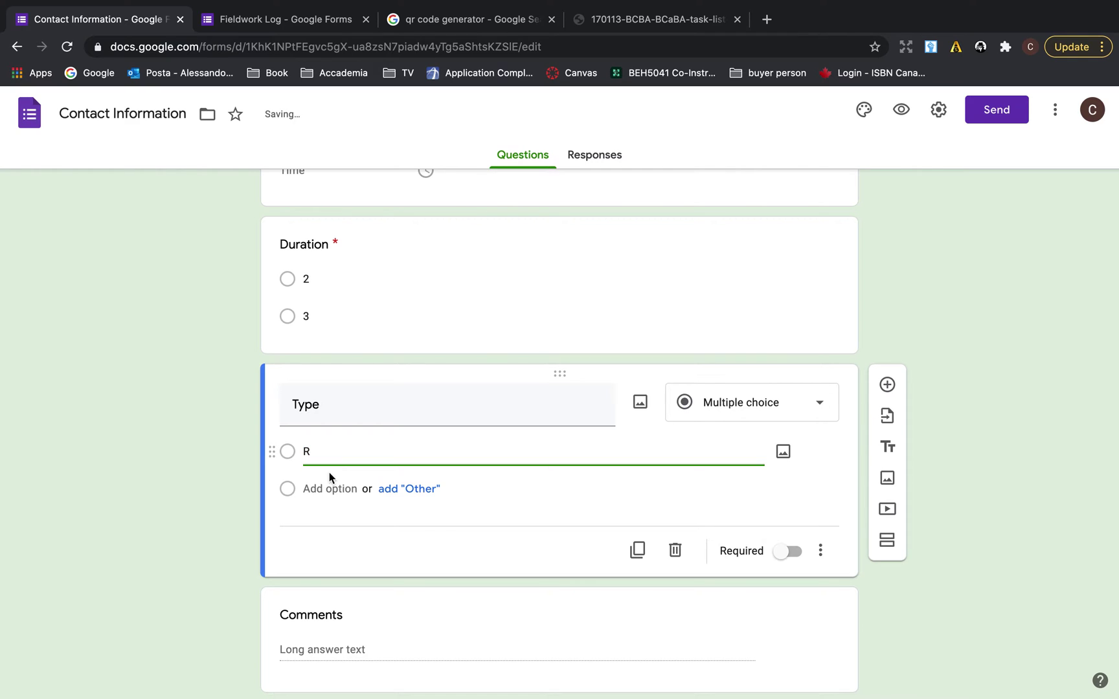
pyautogui.click(330, 486)
pyautogui.write('U')
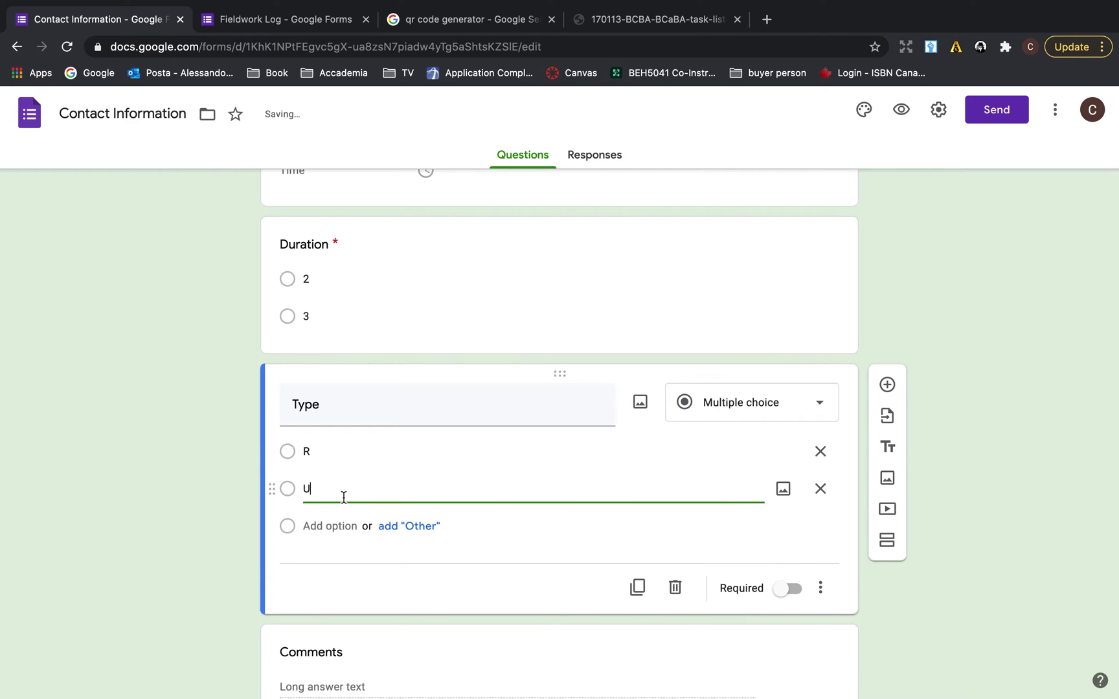
pyautogui.doubleClick(332, 450)
pyautogui.write('Re')
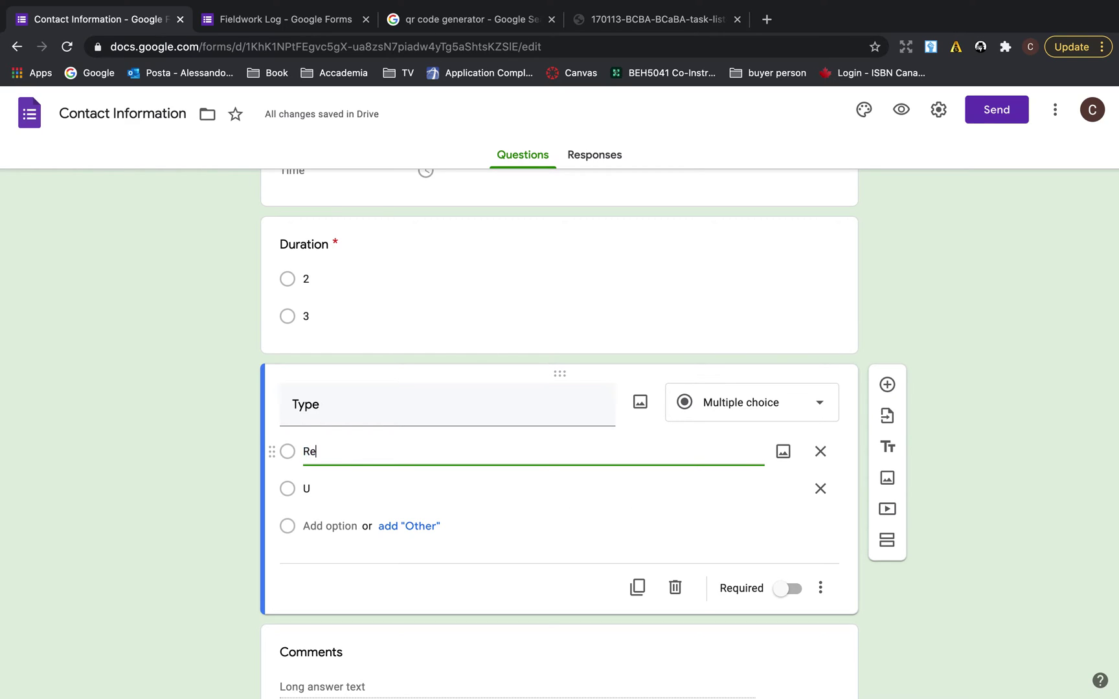
pyautogui.write('stricted')
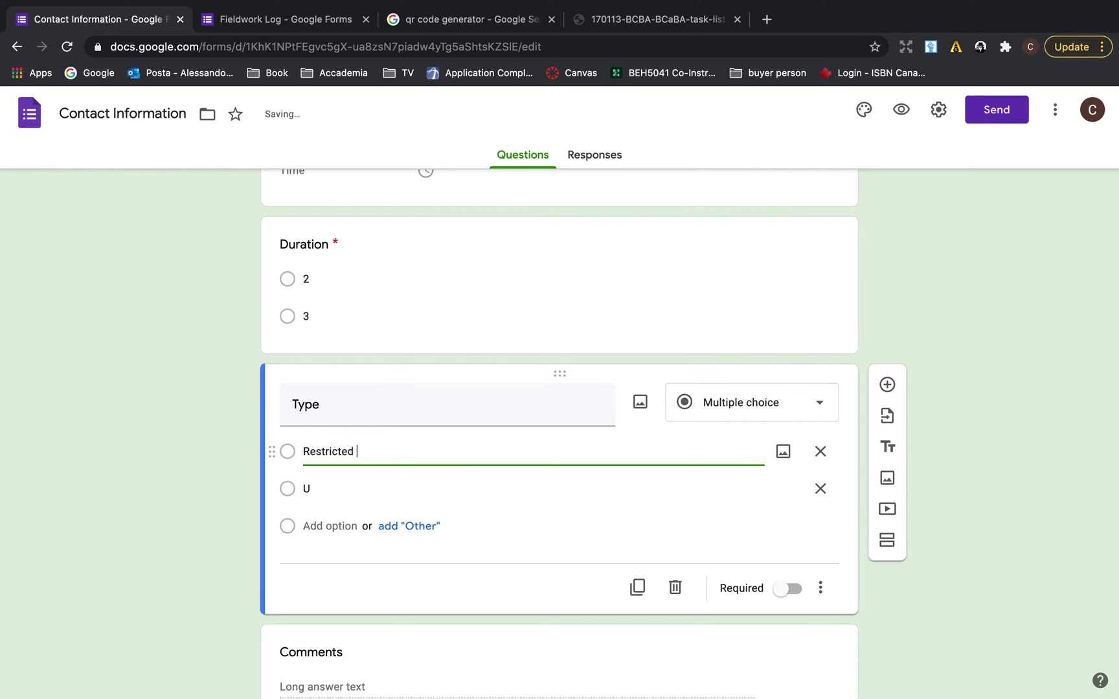
pyautogui.click(336, 487)
# Rename the Comments question to "Supervised"
pyautogui.scroll(-2, 431, 515)
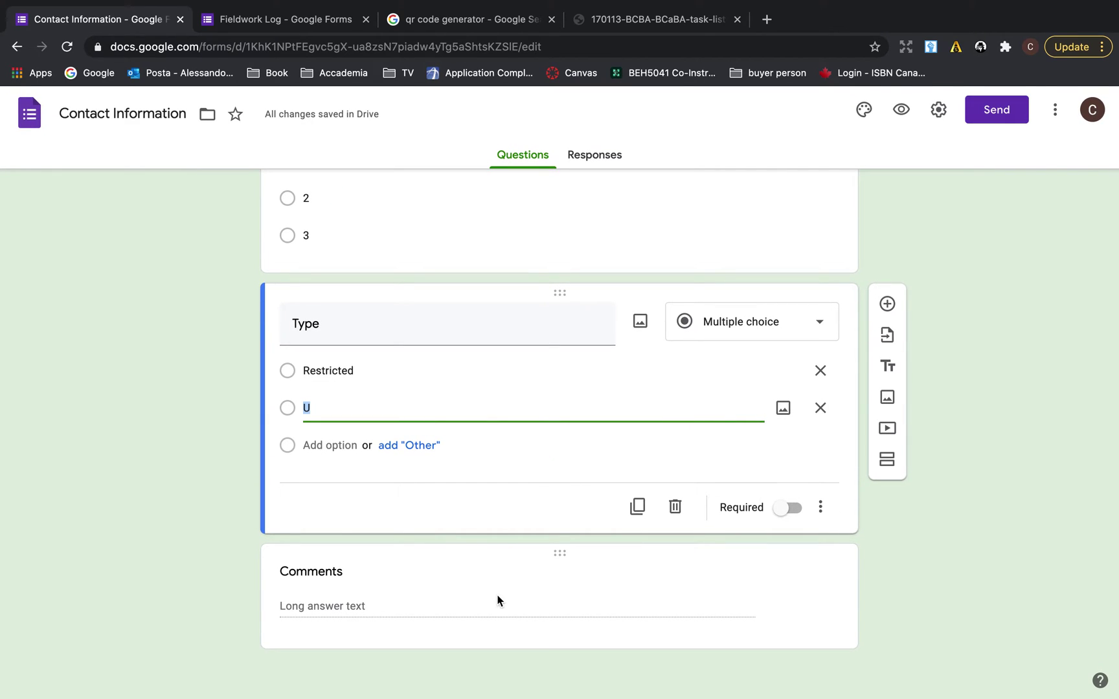
pyautogui.click(408, 582)
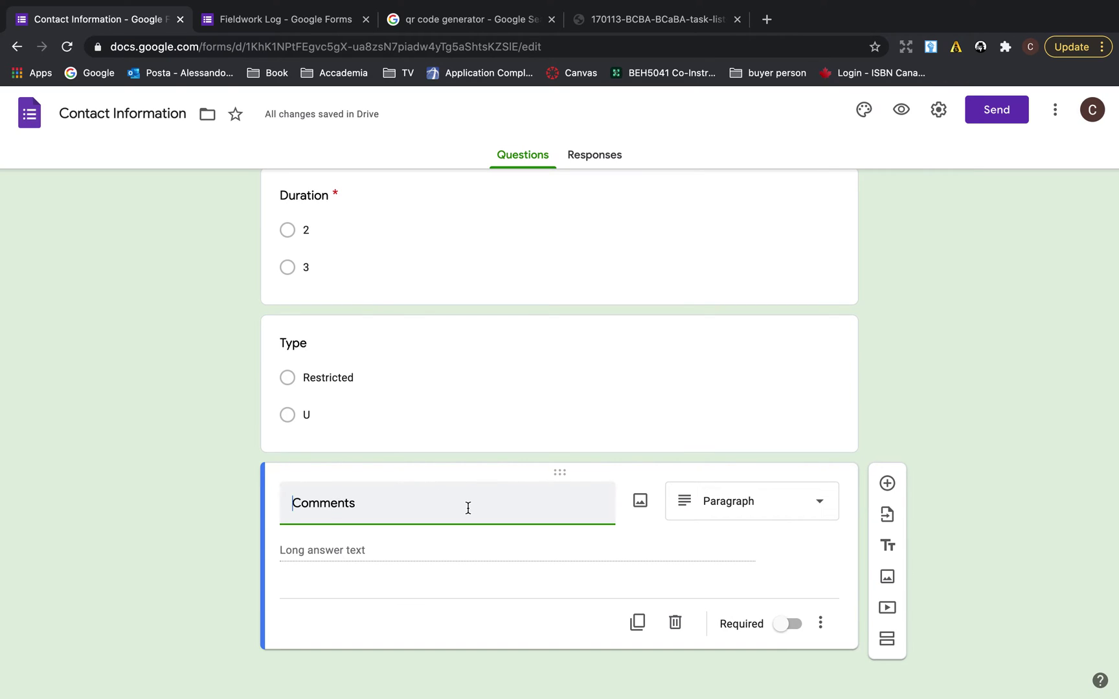
pyautogui.doubleClick(415, 504)
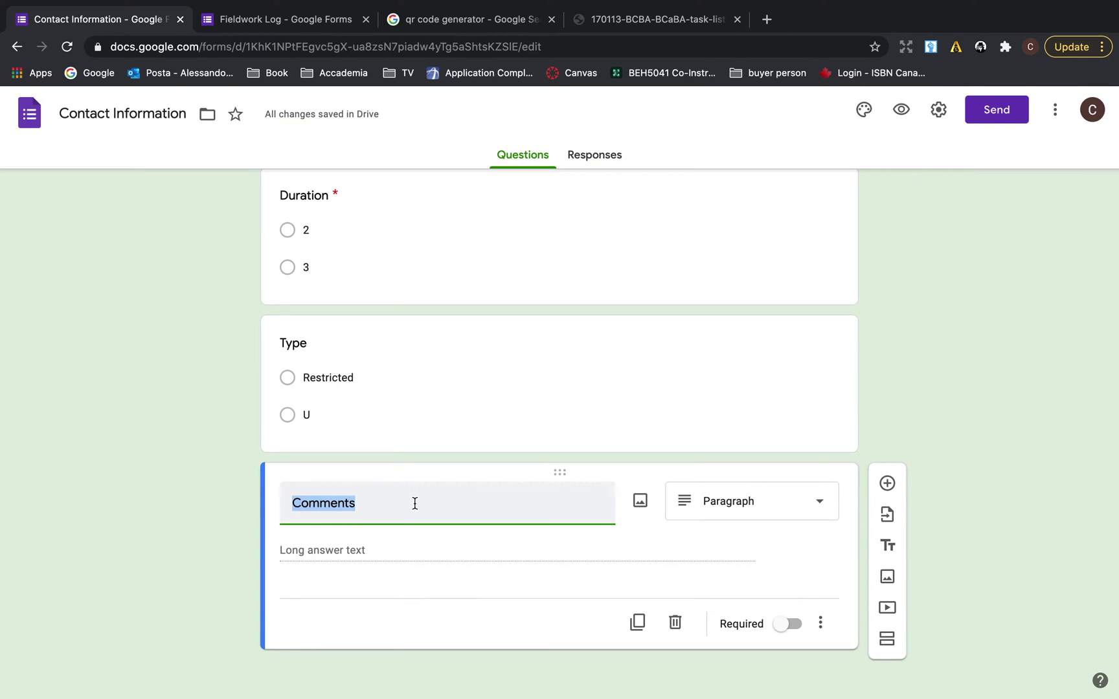
pyautogui.press('BackSpace')
pyautogui.write('Supervid')
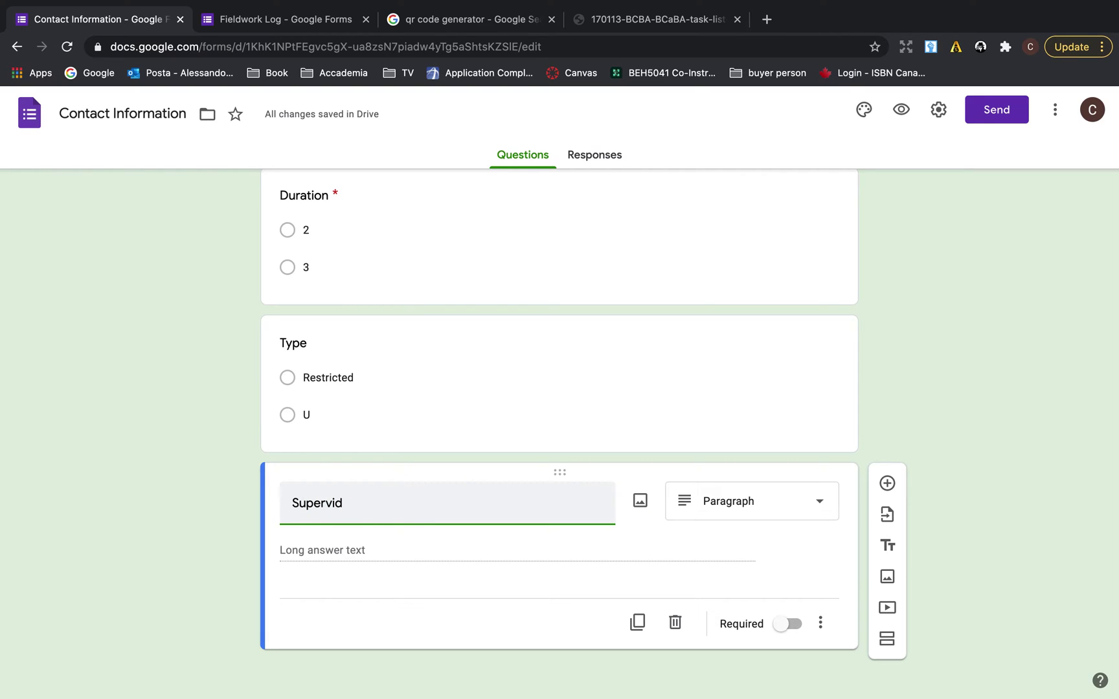
pyautogui.write('edsed')
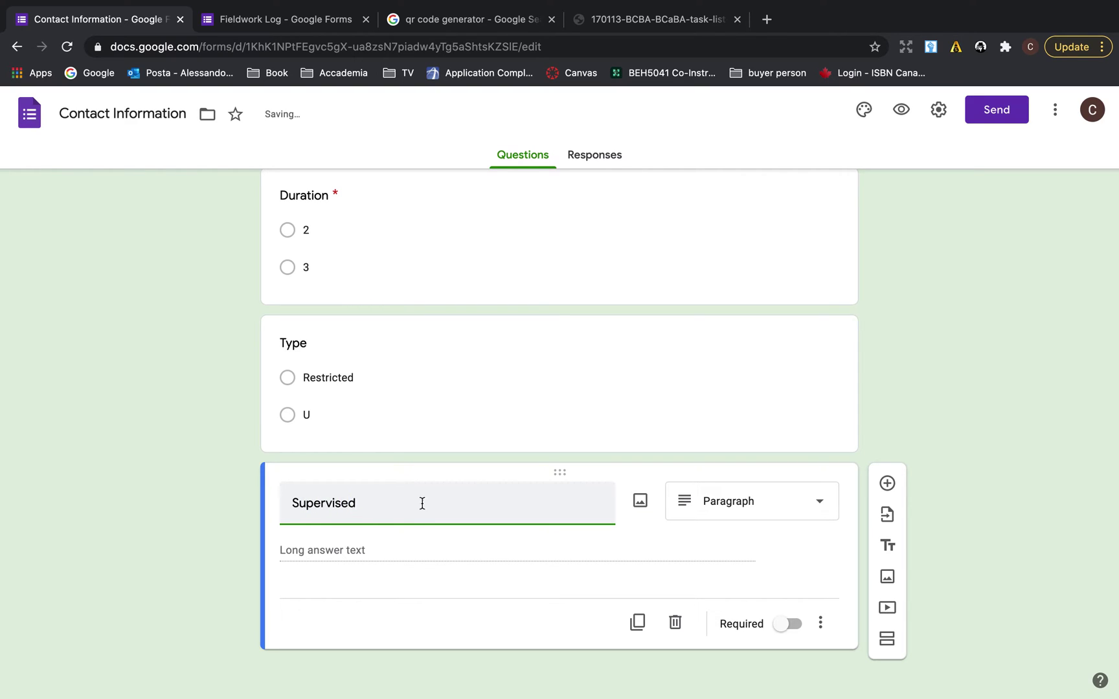
# Set the Supervised question's answer type to Multiple choice with the options Yes and No
pyautogui.click(812, 504)
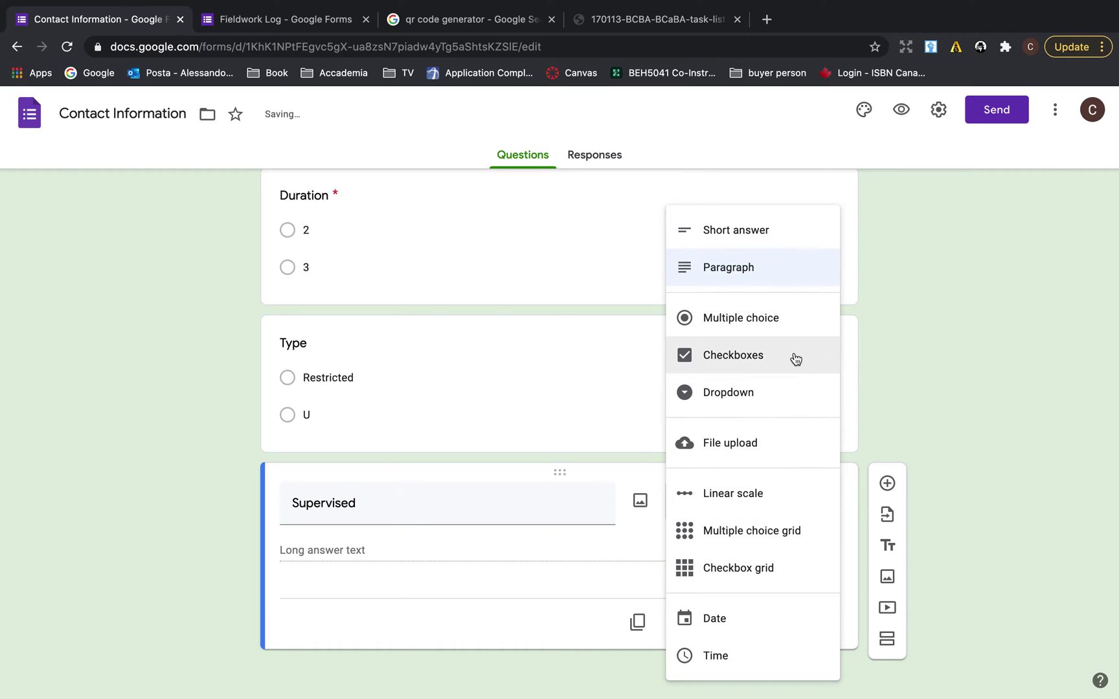
pyautogui.click(795, 327)
pyautogui.click(330, 553)
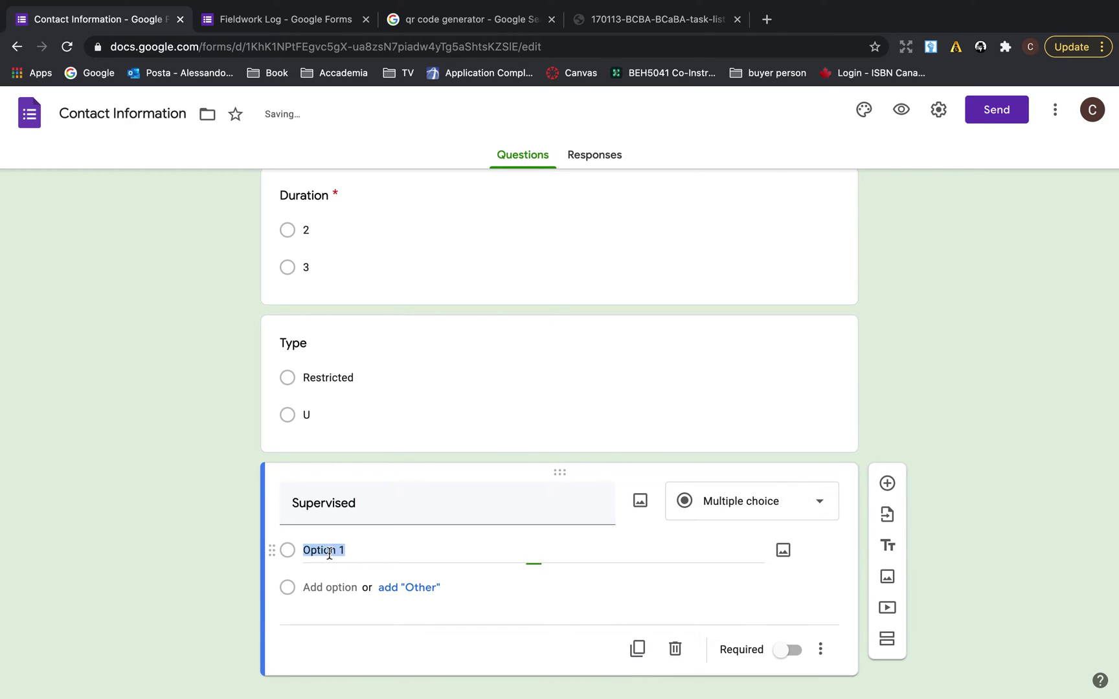
pyautogui.write('Yes')
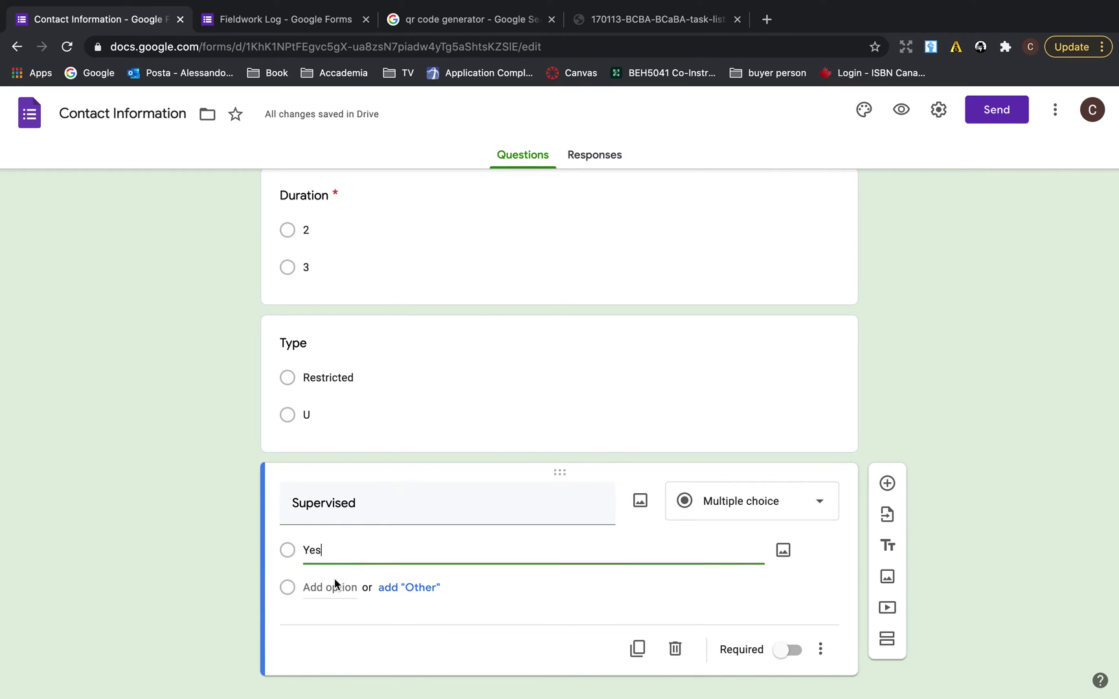
pyautogui.press('Return')
pyautogui.write('No')
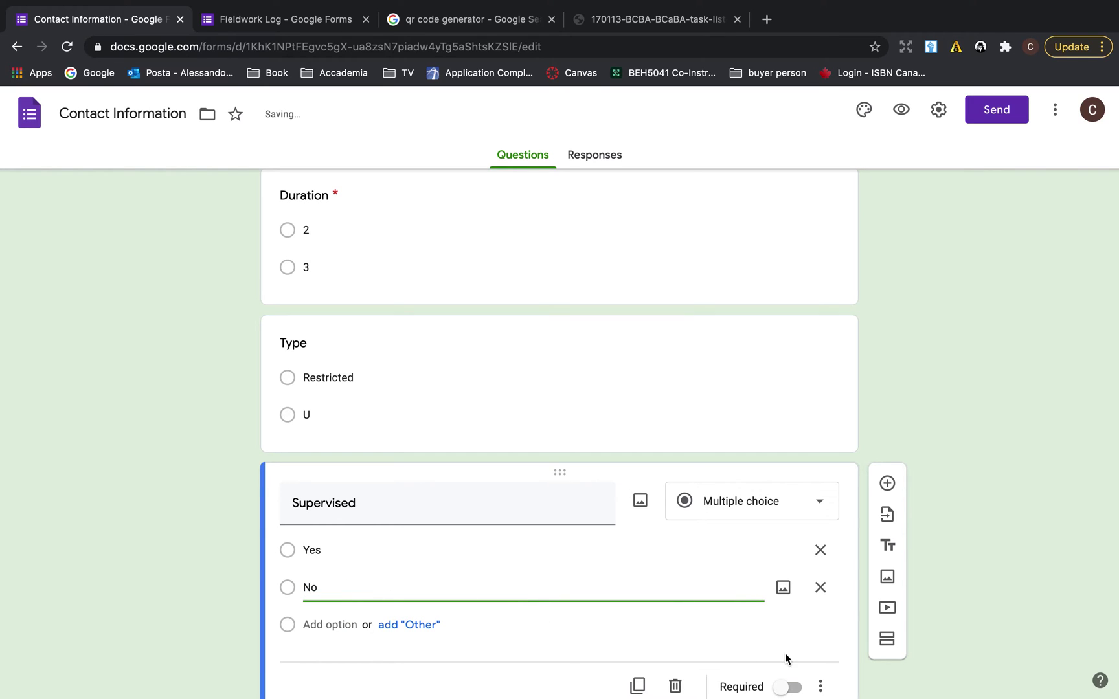
# Make the Supervised question required
pyautogui.click(930, 667)
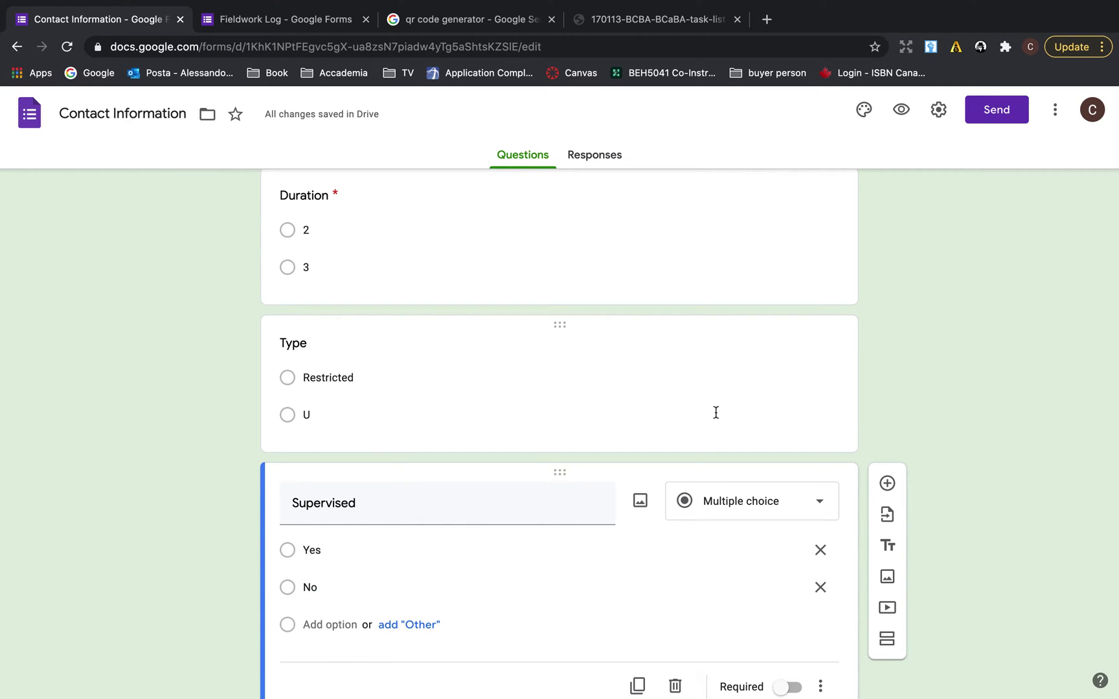
pyautogui.scroll(-2, 714, 388)
pyautogui.click(792, 624)
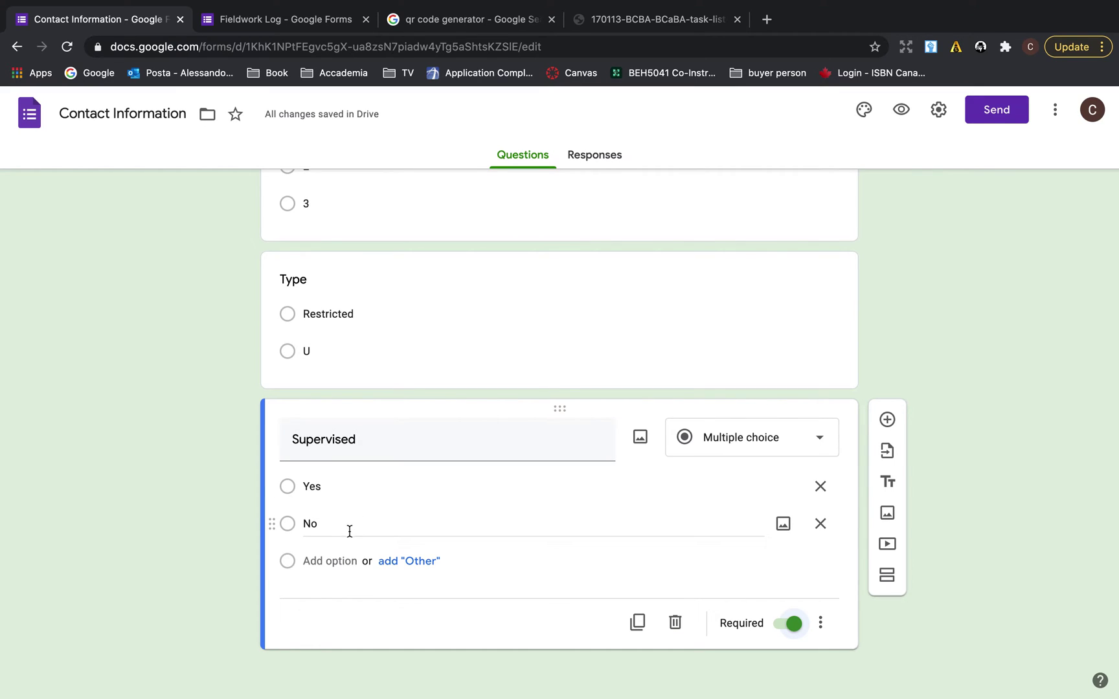
# Add a second section after the Supervised question and select its placeholder title text
pyautogui.scroll(10, 507, 328)
pyautogui.scroll(-5, 507, 328)
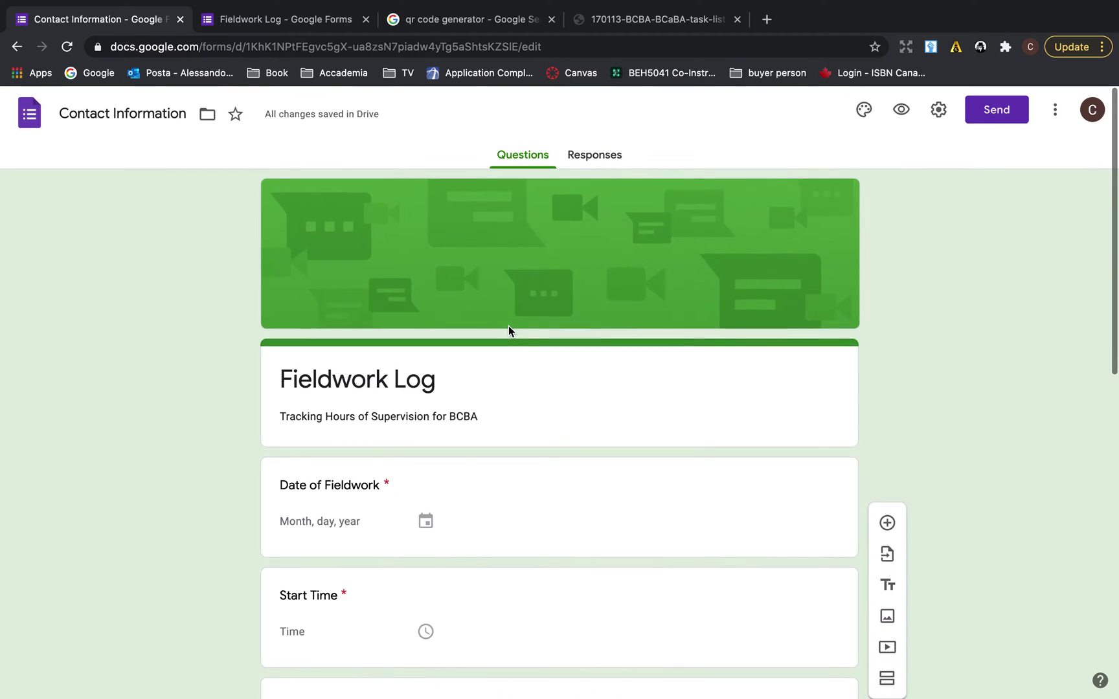
pyautogui.scroll(-2, 507, 330)
pyautogui.scroll(1, 507, 331)
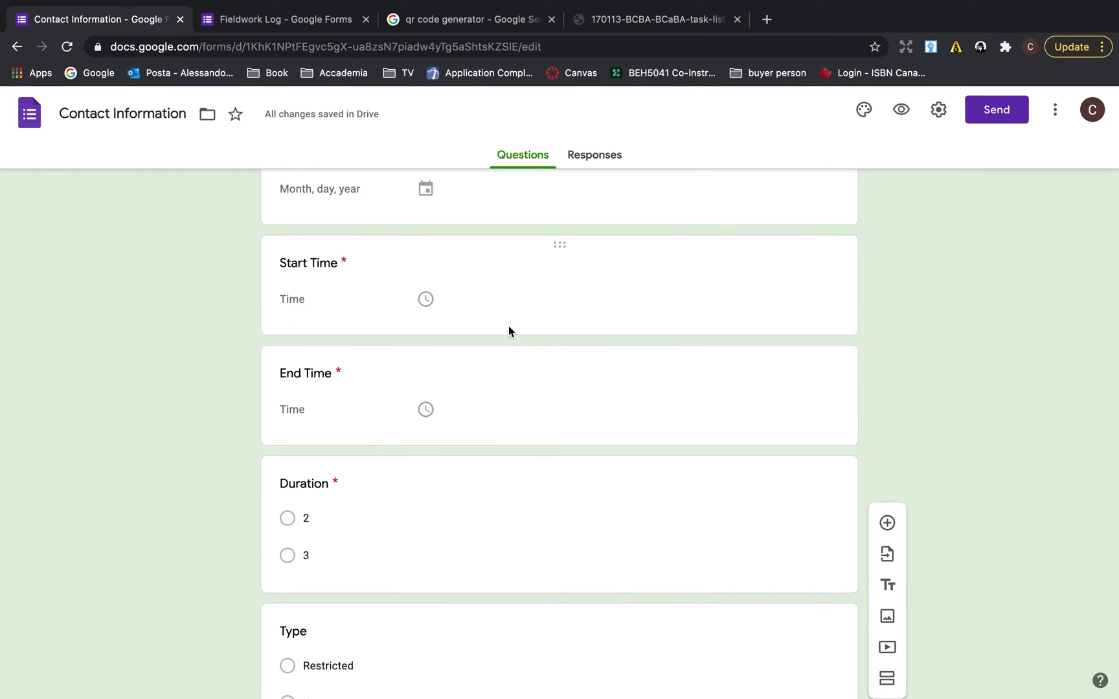
pyautogui.scroll(-3, 507, 331)
pyautogui.scroll(-2, 509, 328)
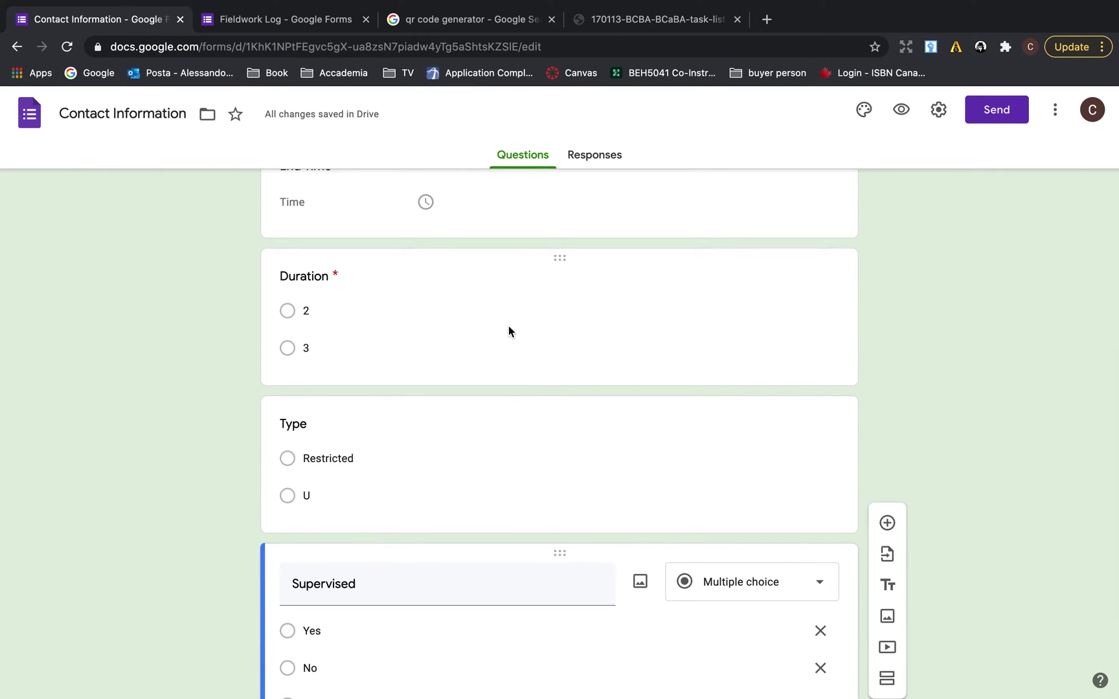
pyautogui.scroll(-3, 507, 326)
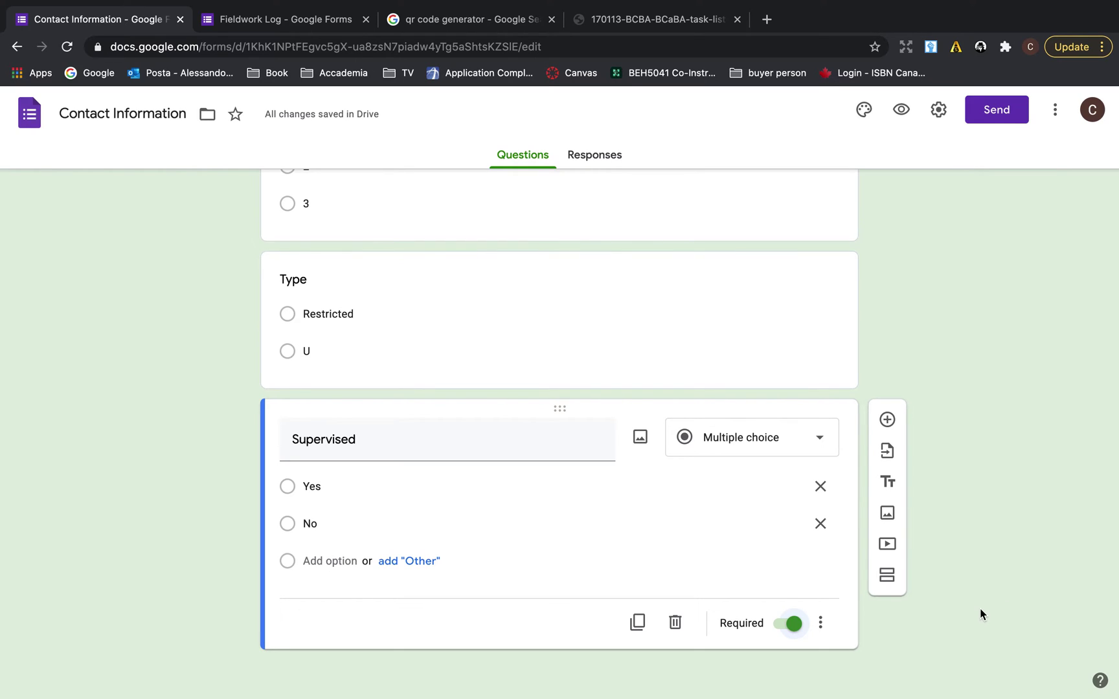
pyautogui.click(888, 578)
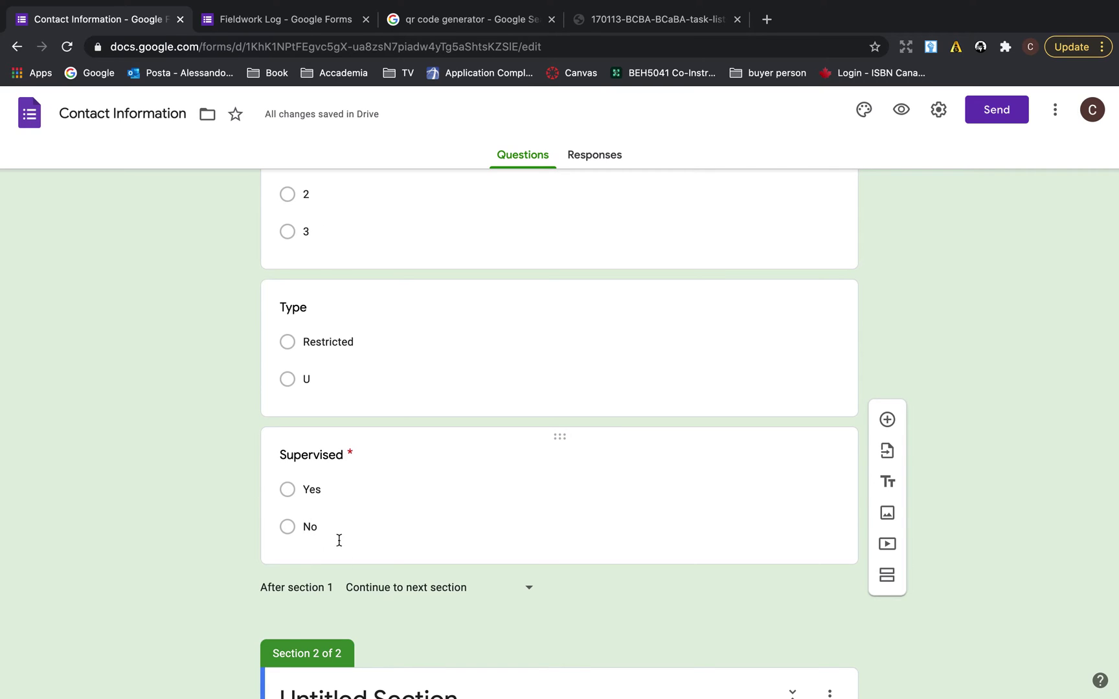
pyautogui.scroll(-2, 339, 540)
pyautogui.tripleClick(404, 581)
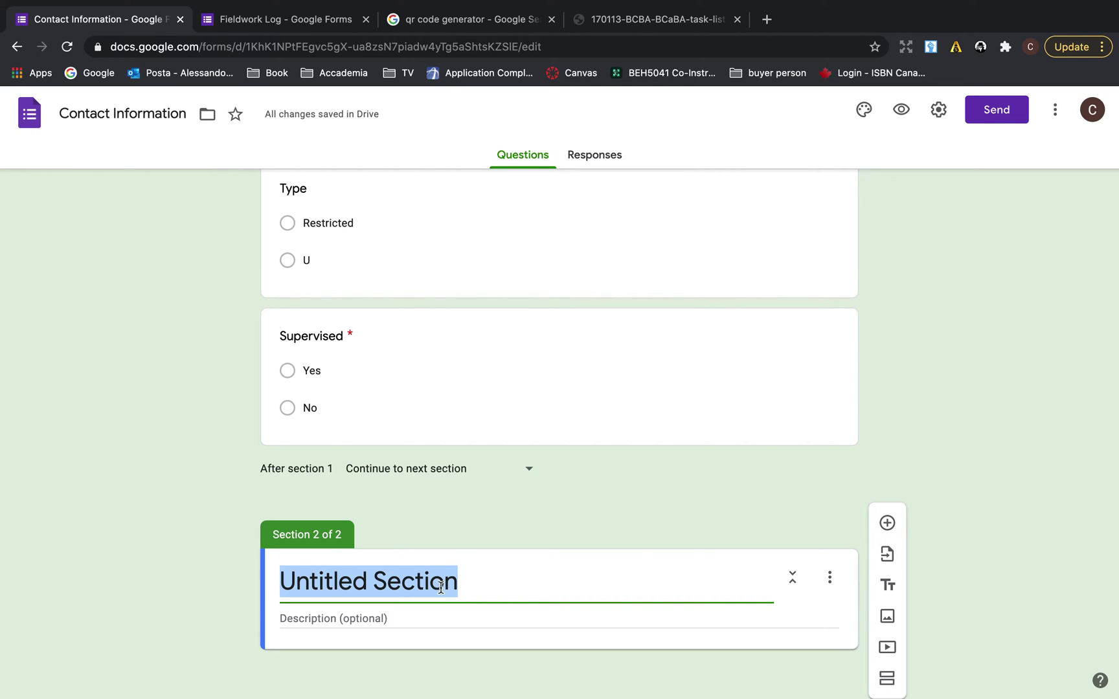
# Switch to the existing Fieldwork Log form and examine the Supervision section's questions on type, client observation, duration and summary of supervision
pyautogui.click(254, 26)
pyautogui.scroll(-15, 340, 505)
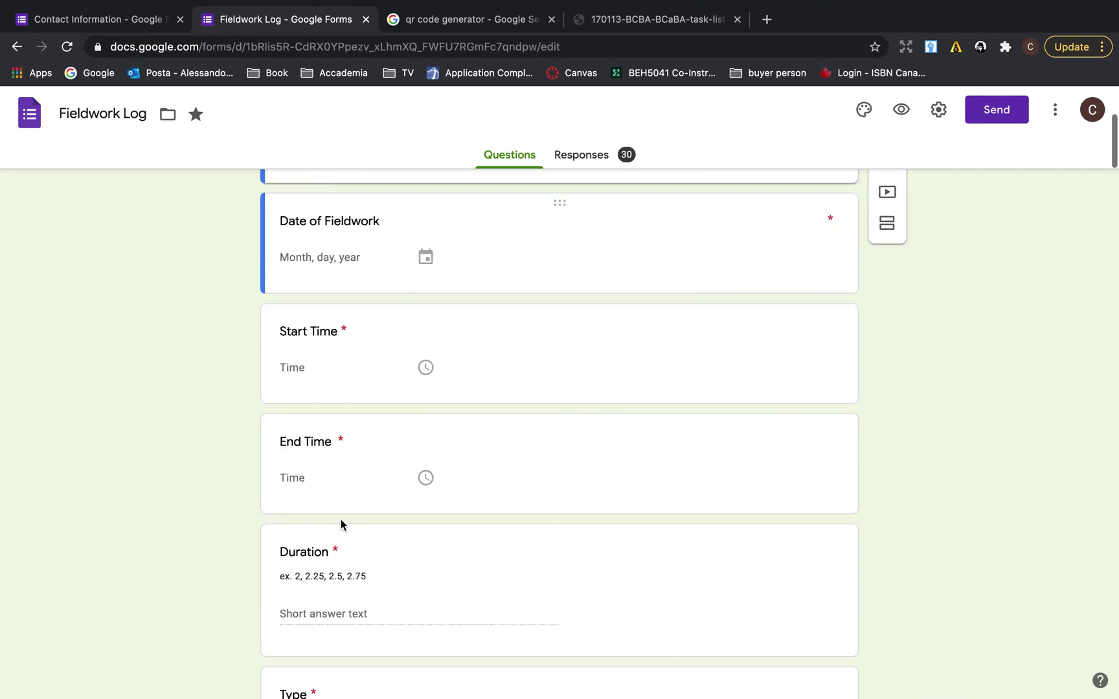
pyautogui.scroll(-5, 341, 520)
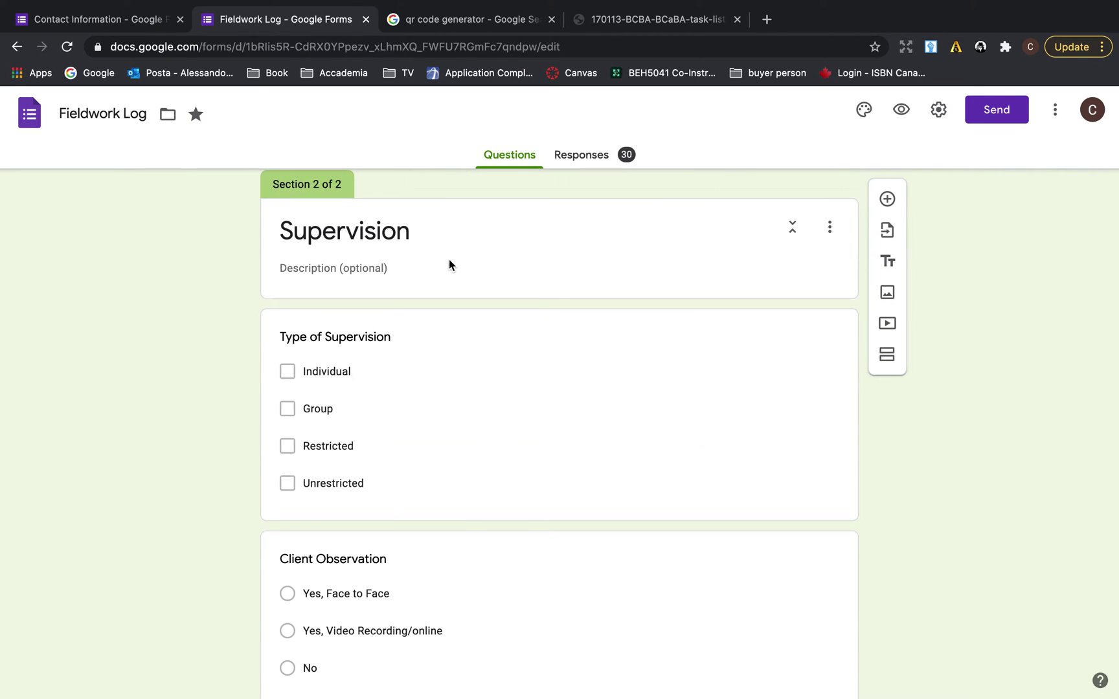
pyautogui.scroll(3, 398, 254)
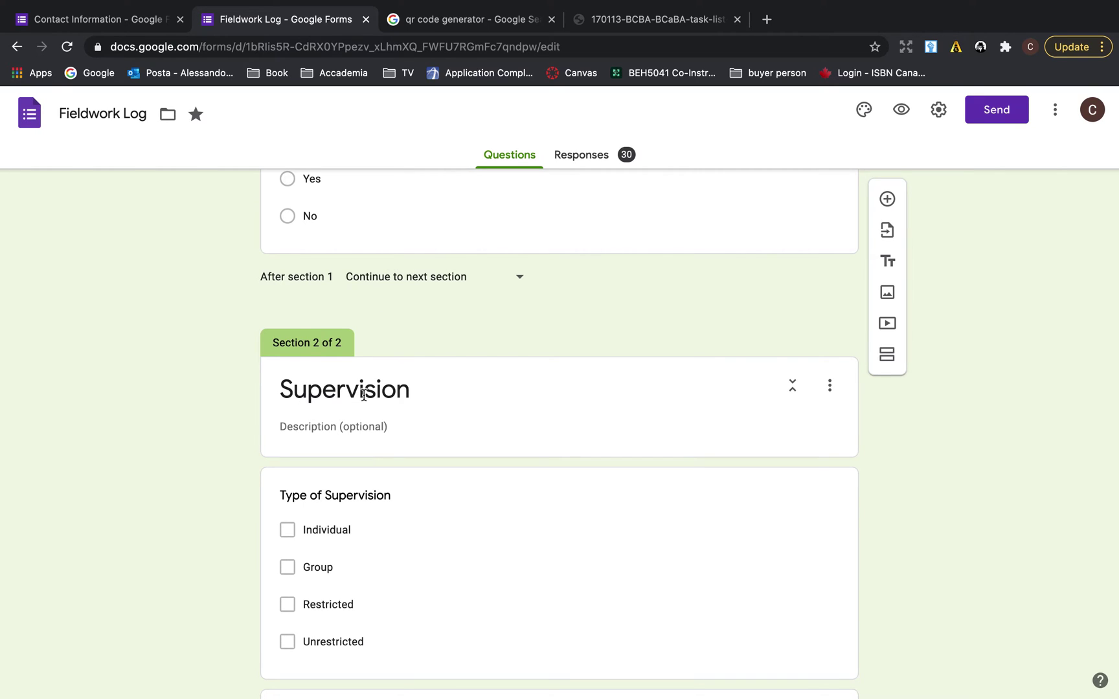
pyautogui.scroll(-2, 364, 394)
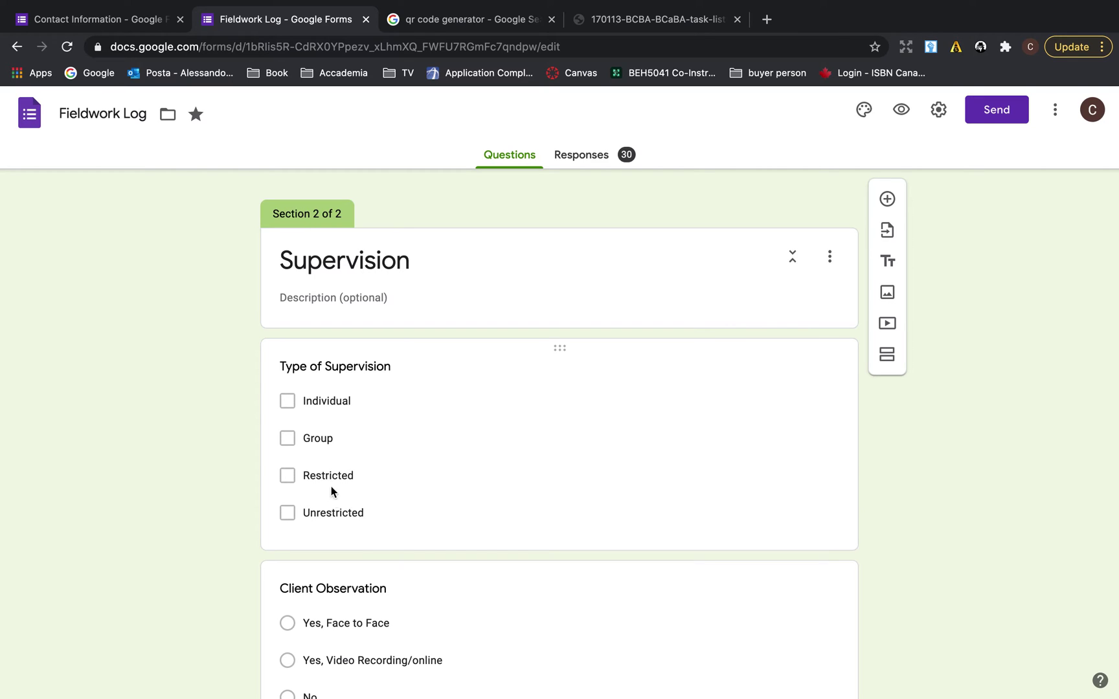
pyautogui.scroll(-2, 337, 524)
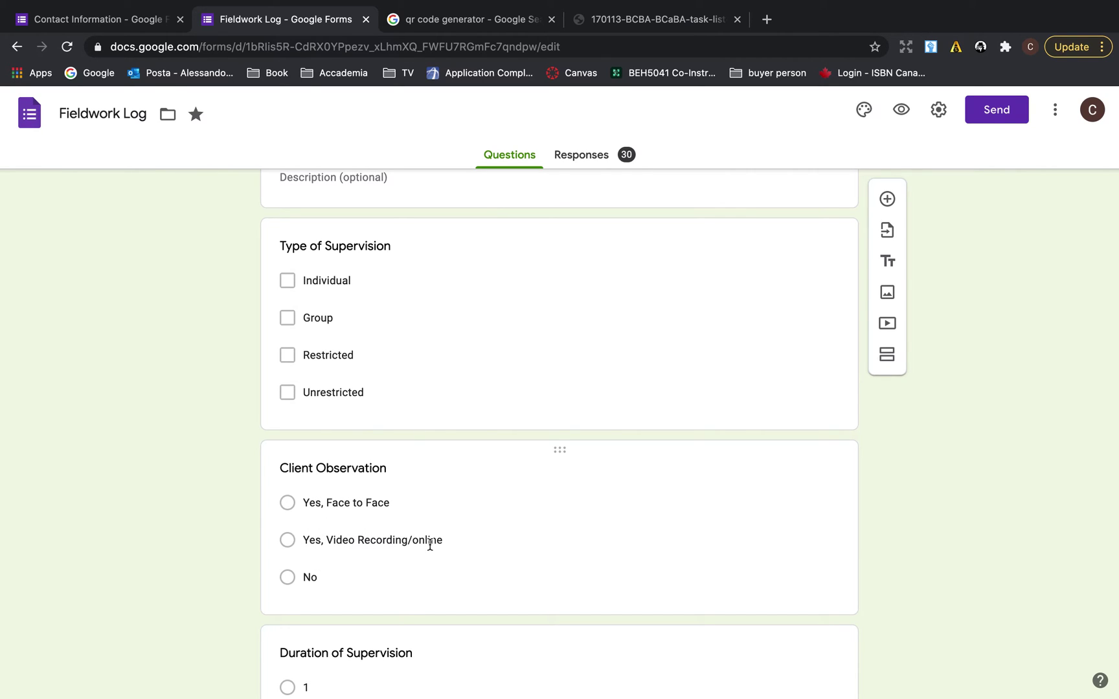
pyautogui.scroll(-2, 430, 545)
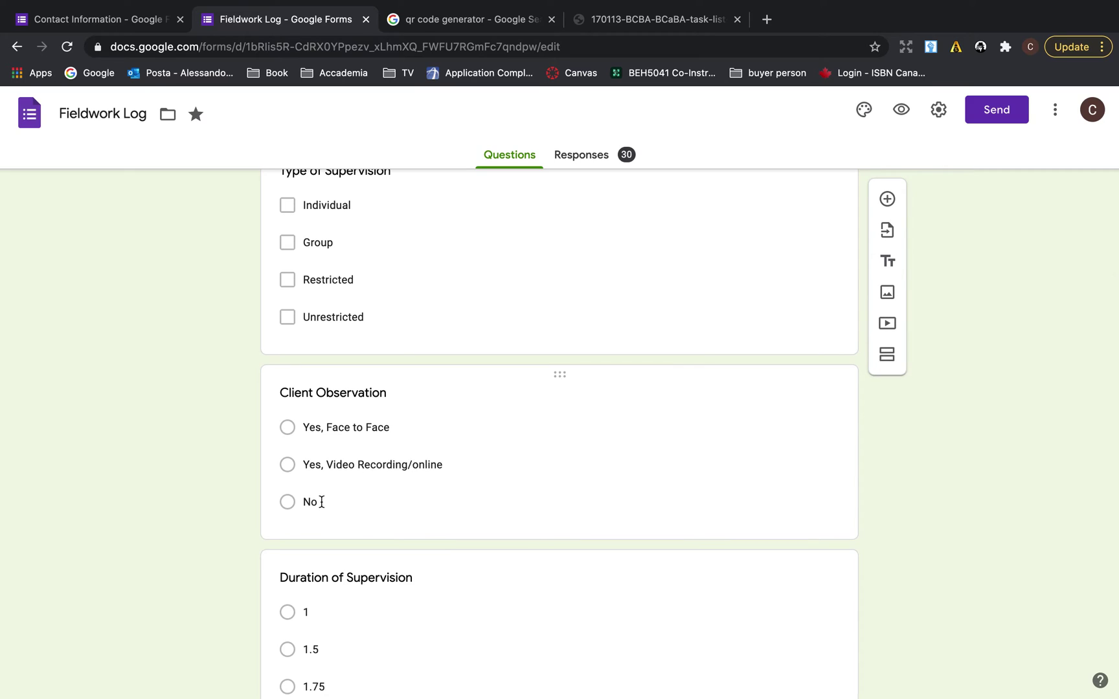
pyautogui.scroll(-5, 321, 502)
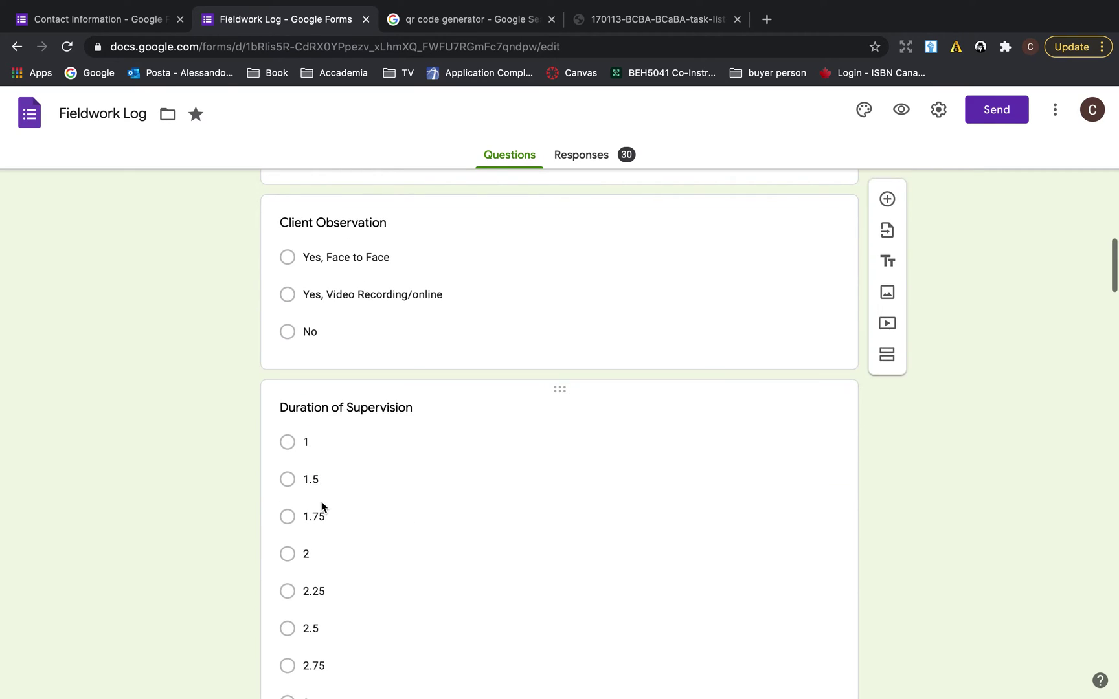
pyautogui.scroll(-2, 314, 563)
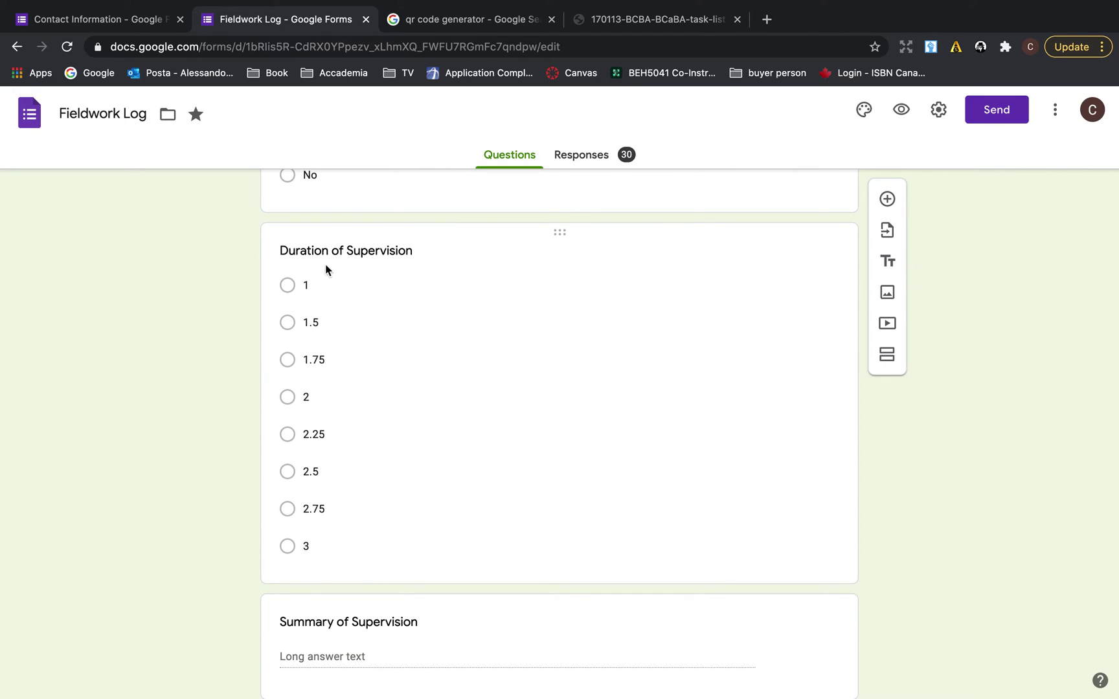
pyautogui.scroll(-3, 359, 291)
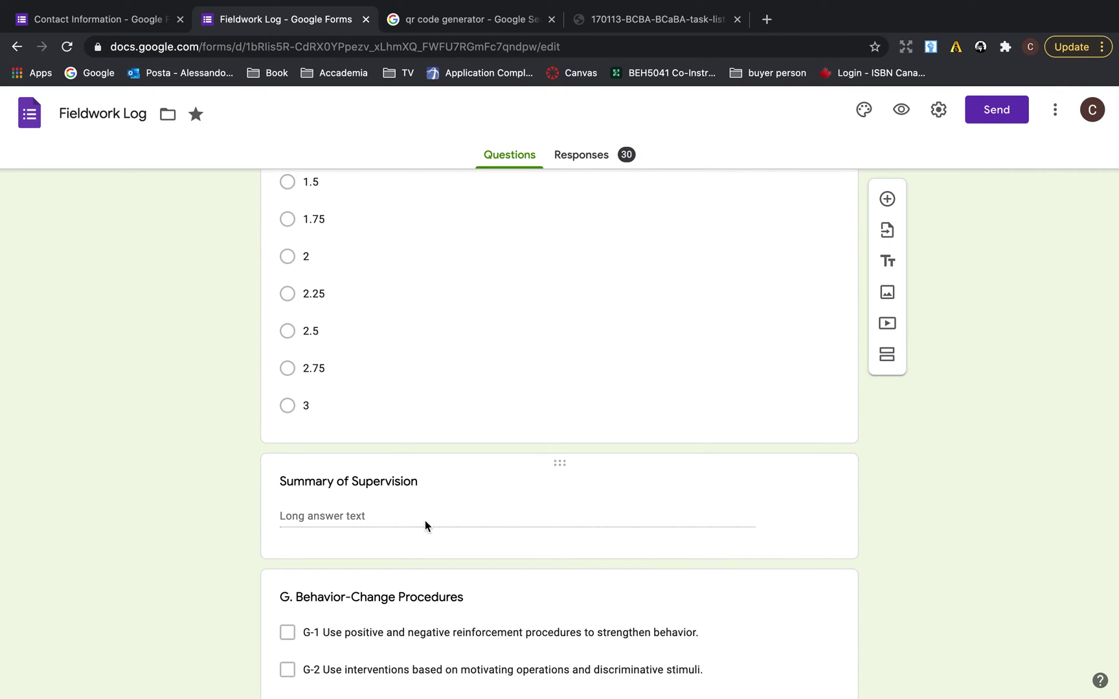
pyautogui.scroll(-2, 424, 521)
pyautogui.scroll(-2, 403, 576)
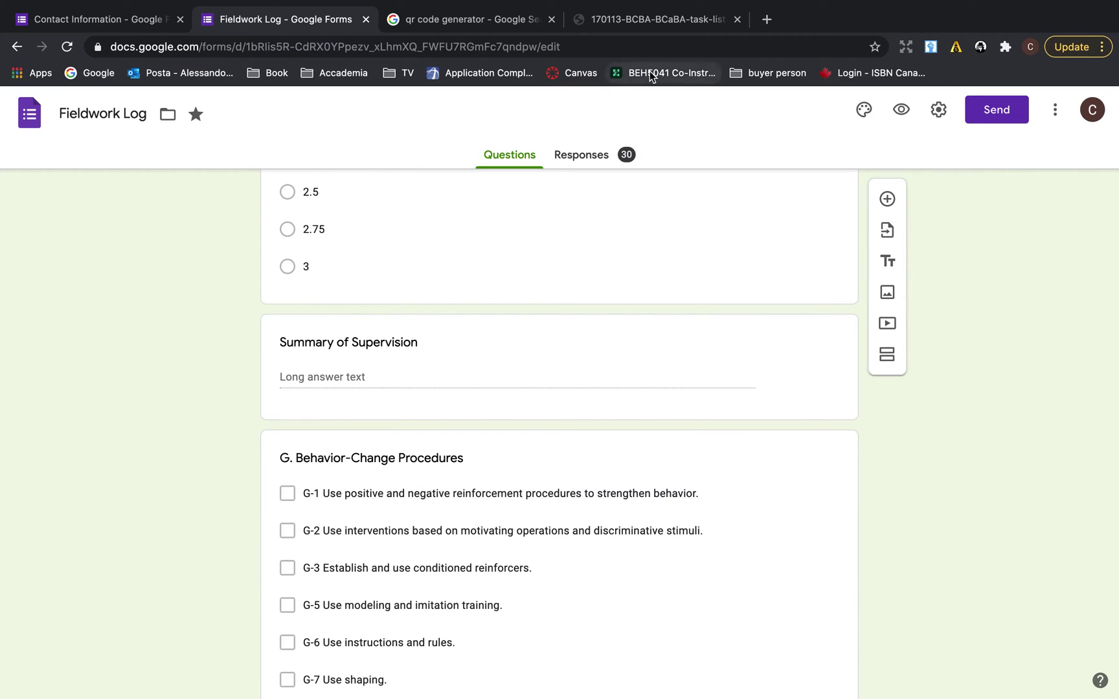
# Open the BCBA/BCaBA Task List PDF, examine its sections and select the items B-1 to B-15 under Concepts and Principles
pyautogui.click(500, 19)
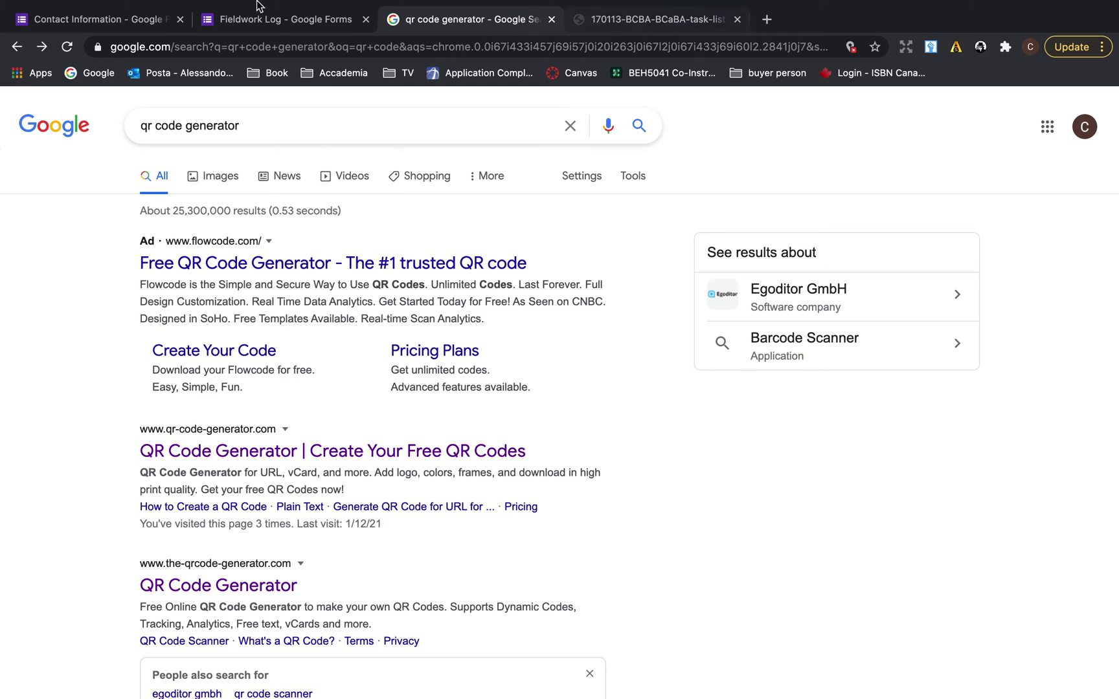
pyautogui.click(632, 26)
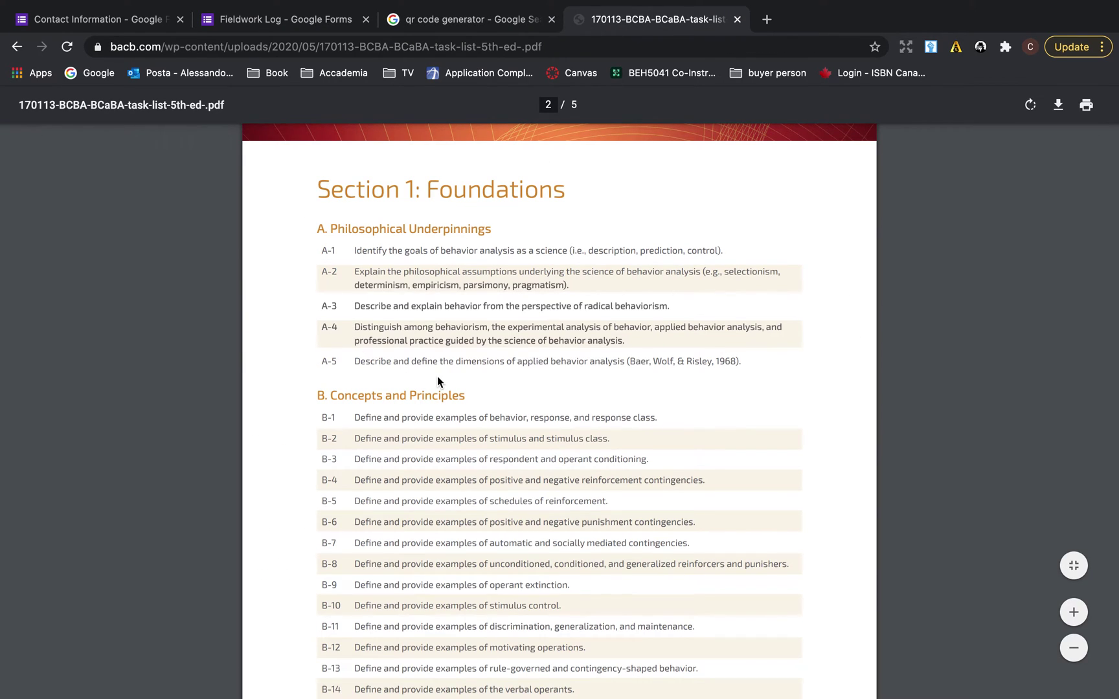
pyautogui.scroll(-3, 437, 377)
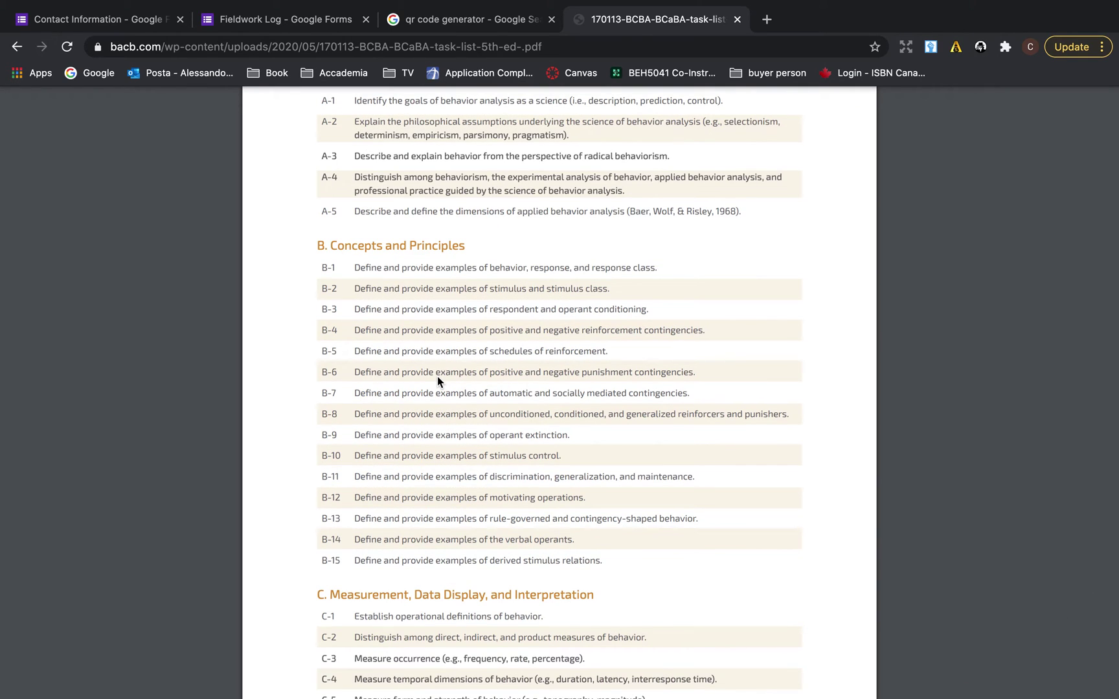
pyautogui.scroll(2, 438, 379)
pyautogui.scroll(-2, 518, 388)
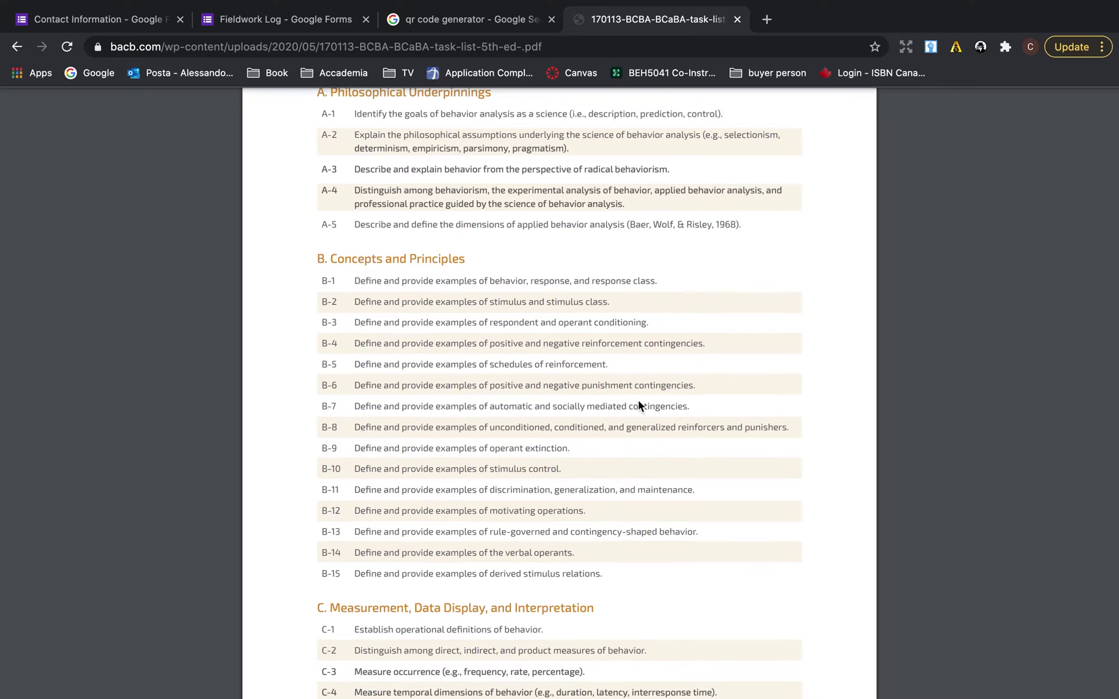
pyautogui.scroll(15, 639, 405)
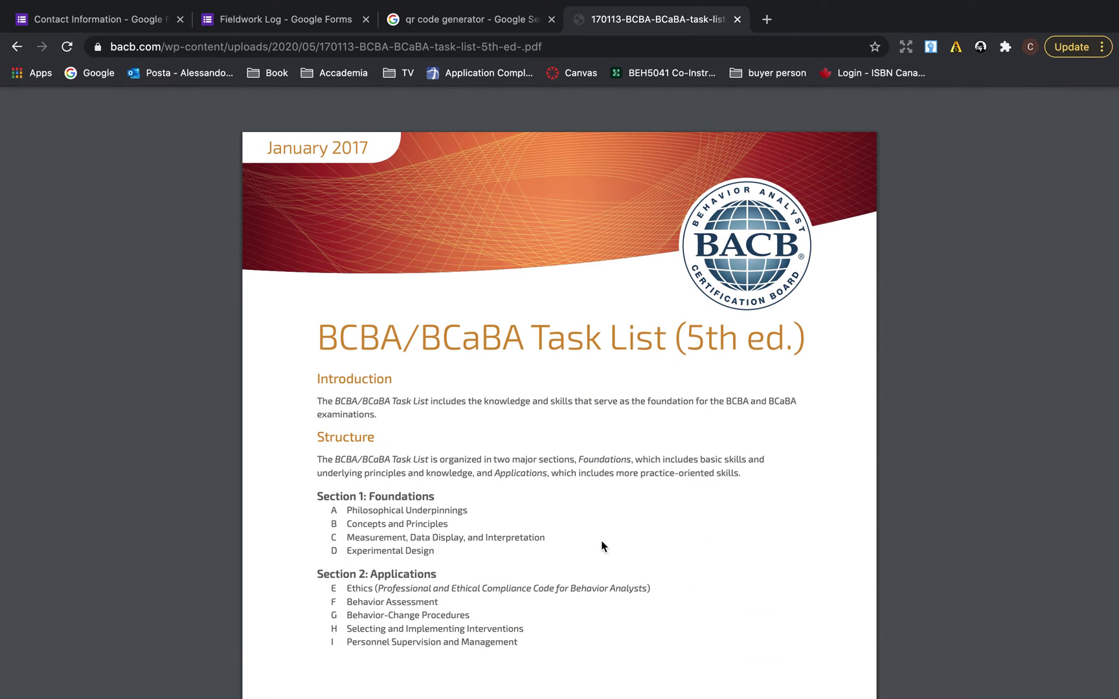
pyautogui.scroll(-10, 602, 541)
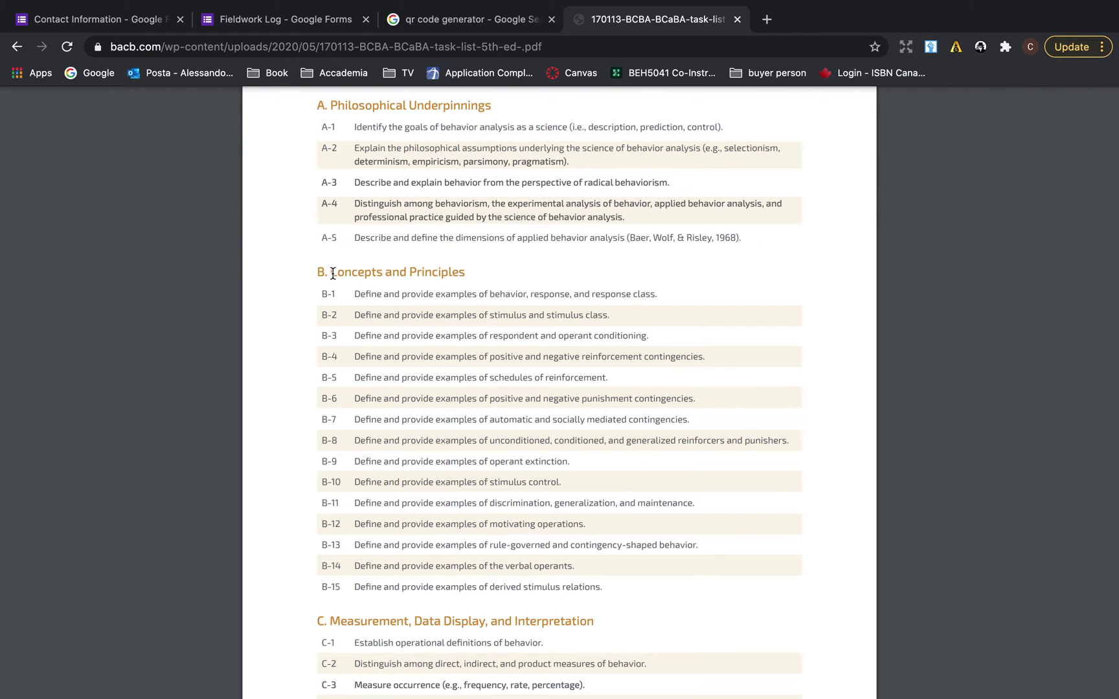
pyautogui.moveTo(332, 274); pyautogui.dragTo(464, 274)
pyautogui.moveTo(328, 293); pyautogui.dragTo(606, 596)
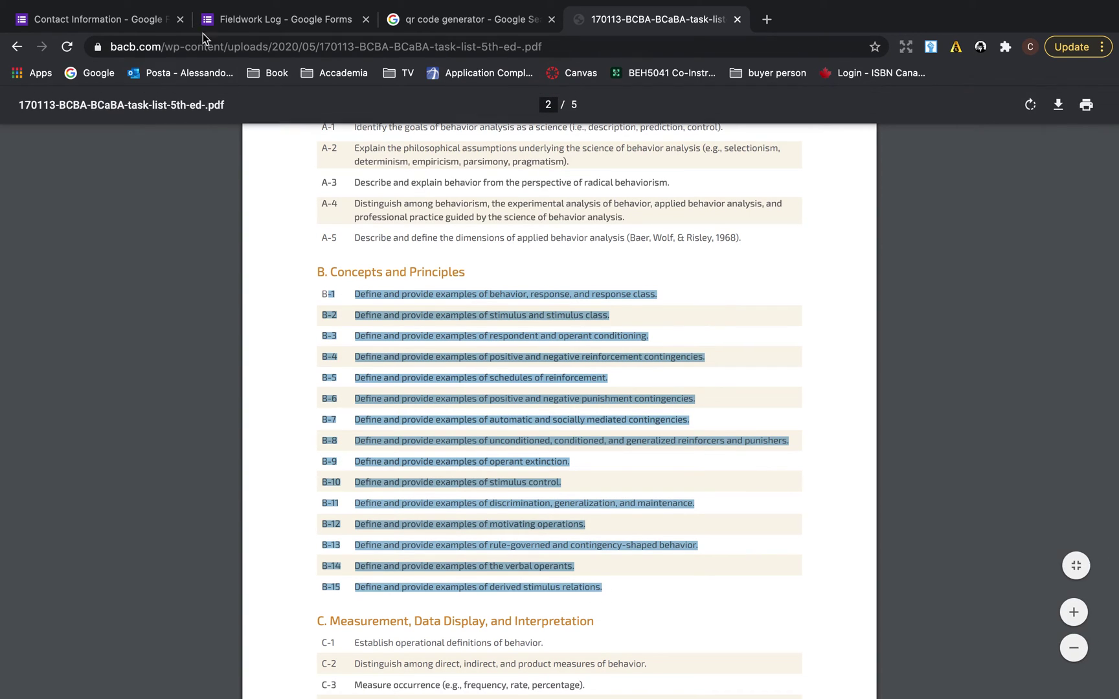
# Return to the existing Fieldwork Log form and examine its task-list checkbox questions, from G. Behavior-Change Procedures down to A. Philosophical Underpinnings
pyautogui.click(232, 18)
pyautogui.scroll(-2, 501, 562)
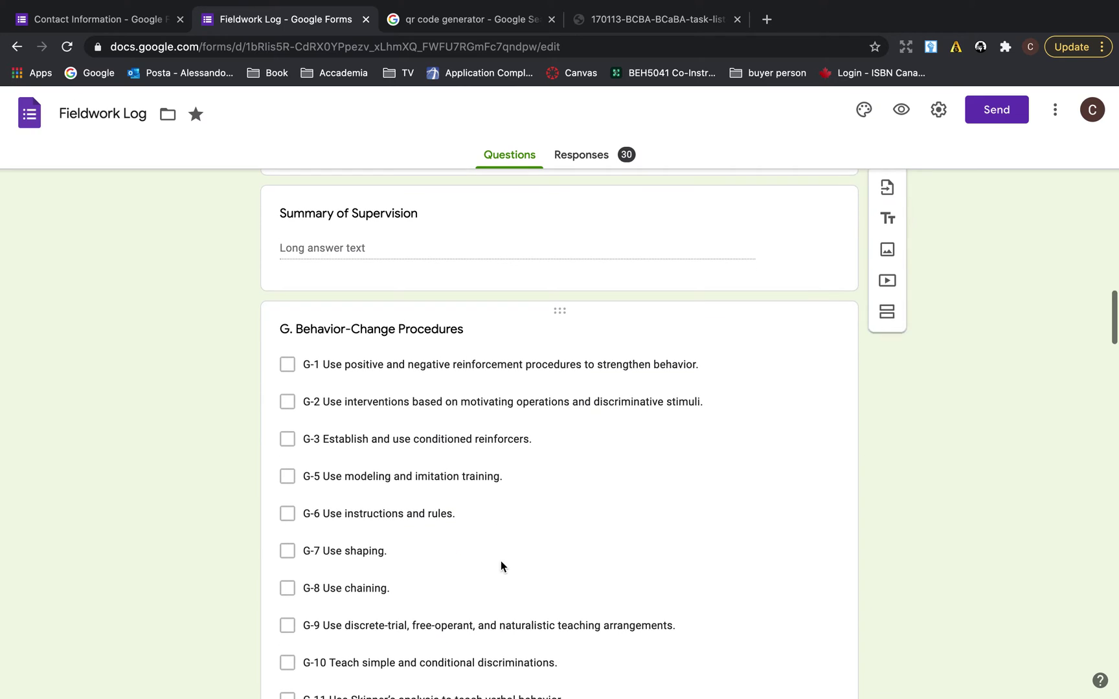
pyautogui.scroll(-5, 362, 676)
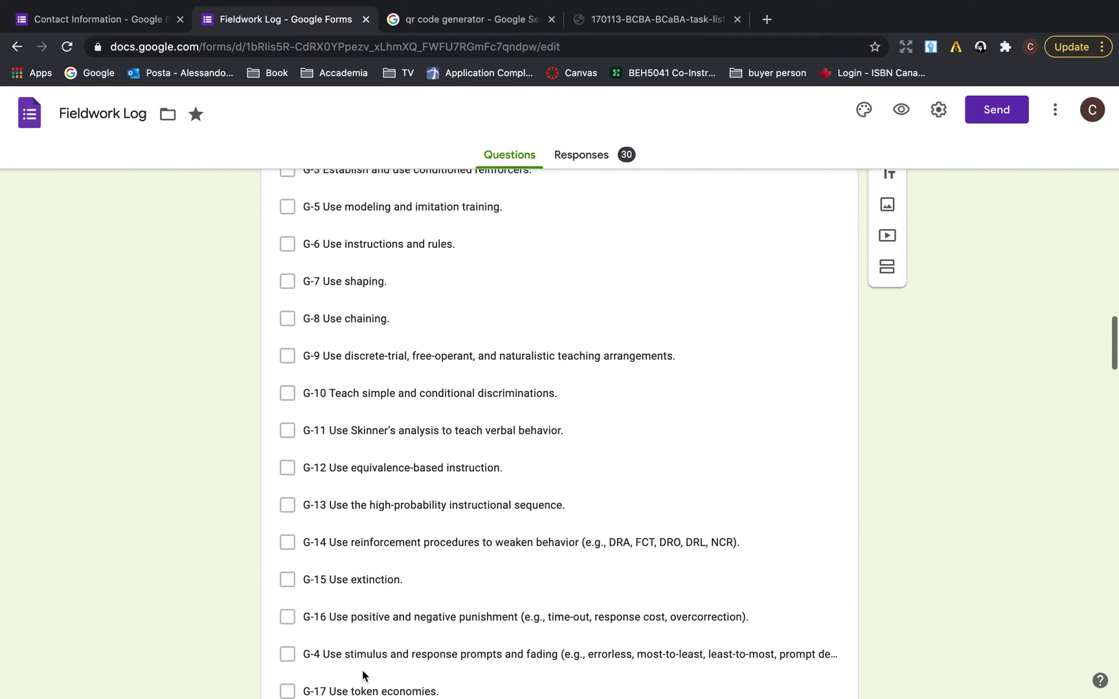
pyautogui.scroll(-1, 363, 674)
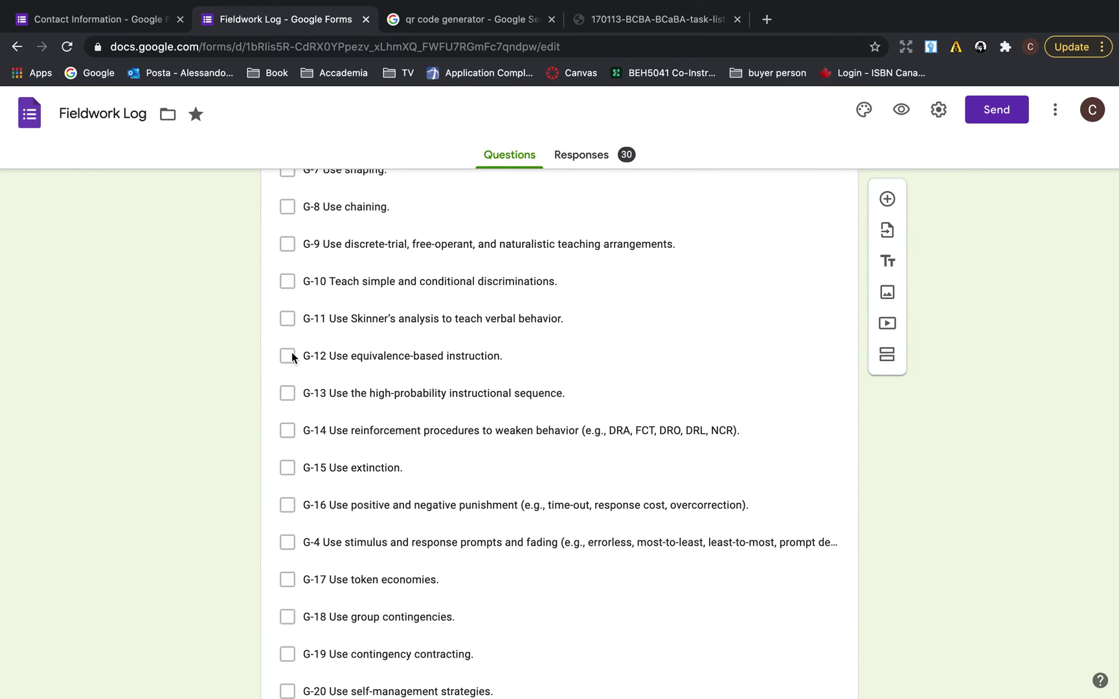
pyautogui.scroll(-15, 279, 549)
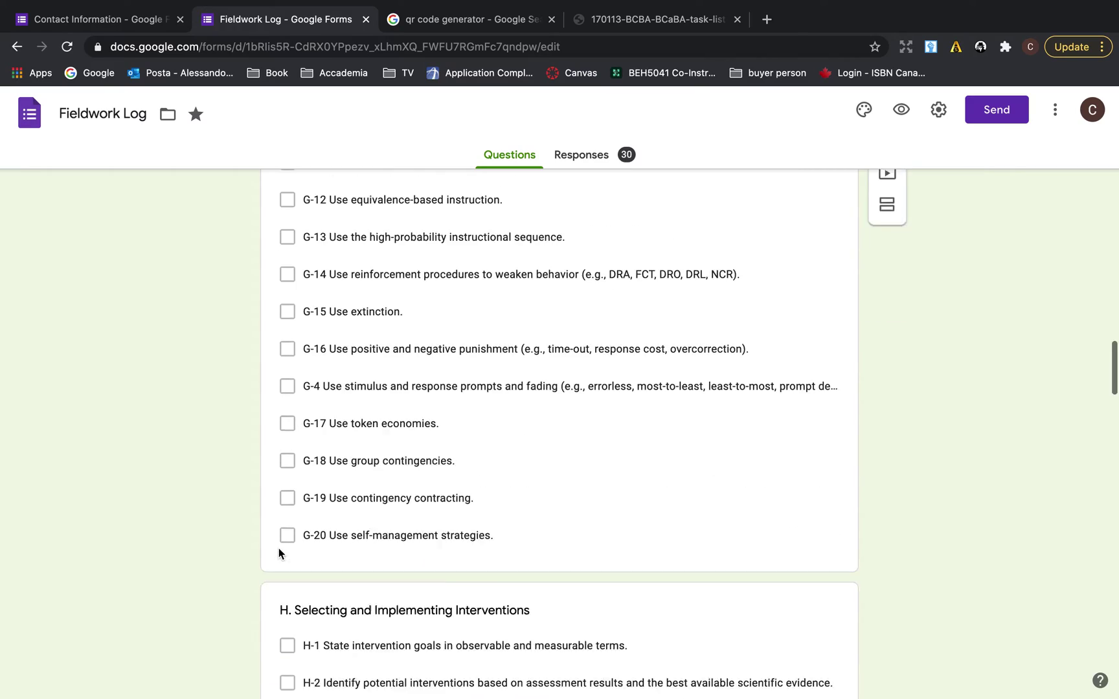
pyautogui.scroll(-20, 279, 547)
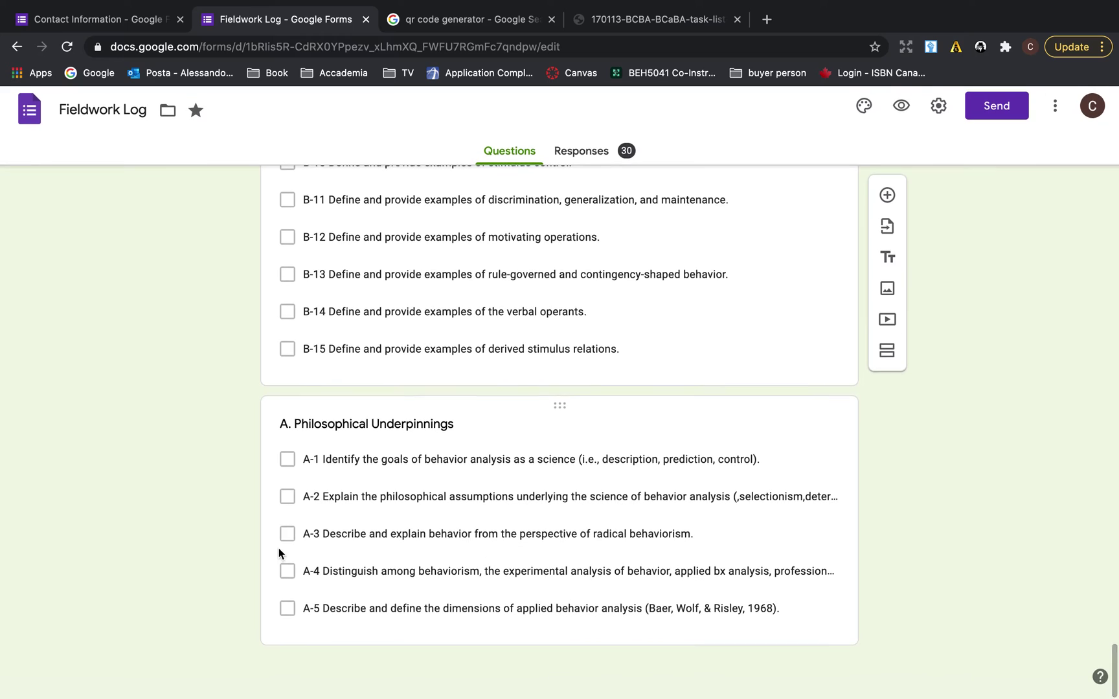
# Open a preview of the Fieldwork Log form and set the Date of Fieldwork to 01/12/2021
pyautogui.click(908, 107)
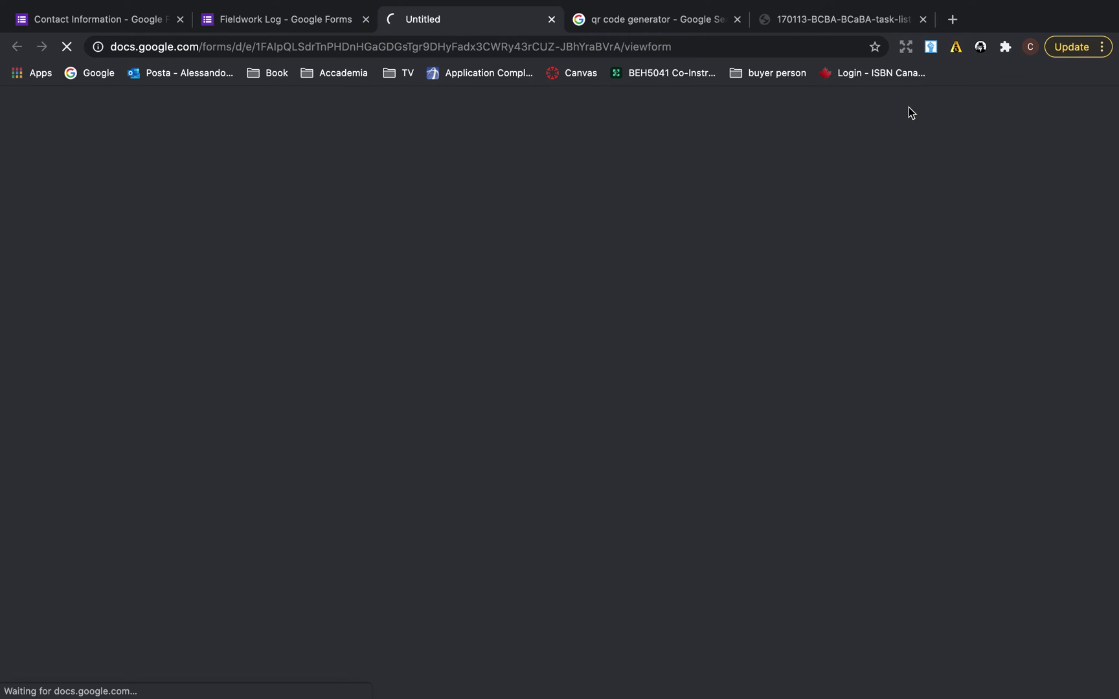
pyautogui.scroll(-10, 469, 403)
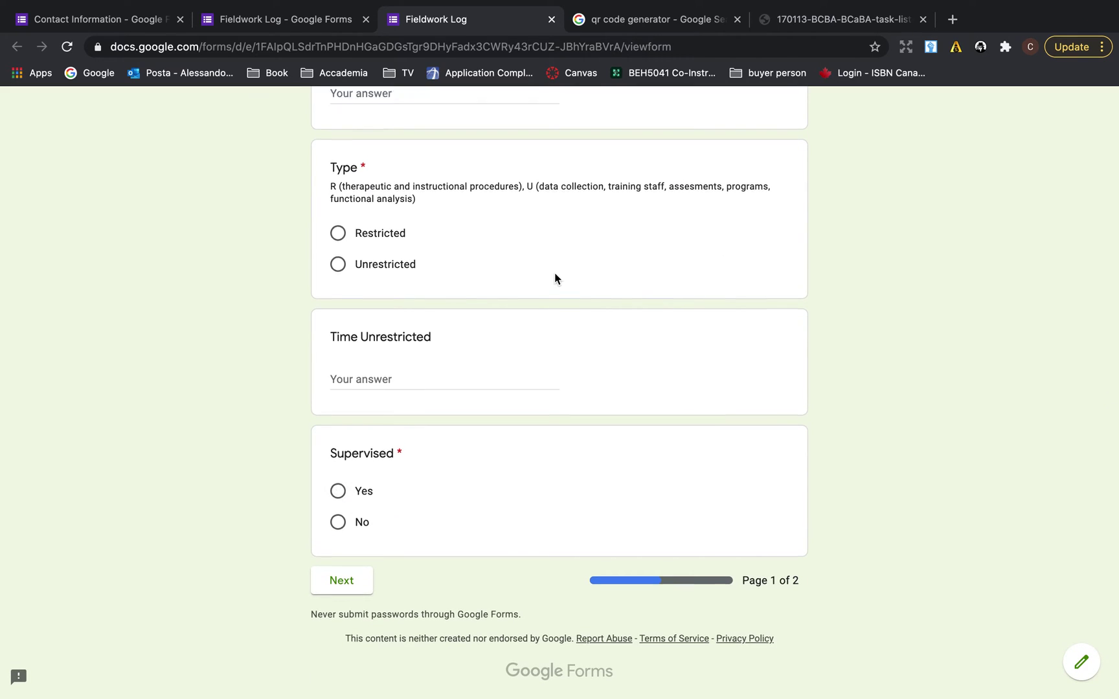
pyautogui.scroll(10, 554, 273)
pyautogui.click(421, 443)
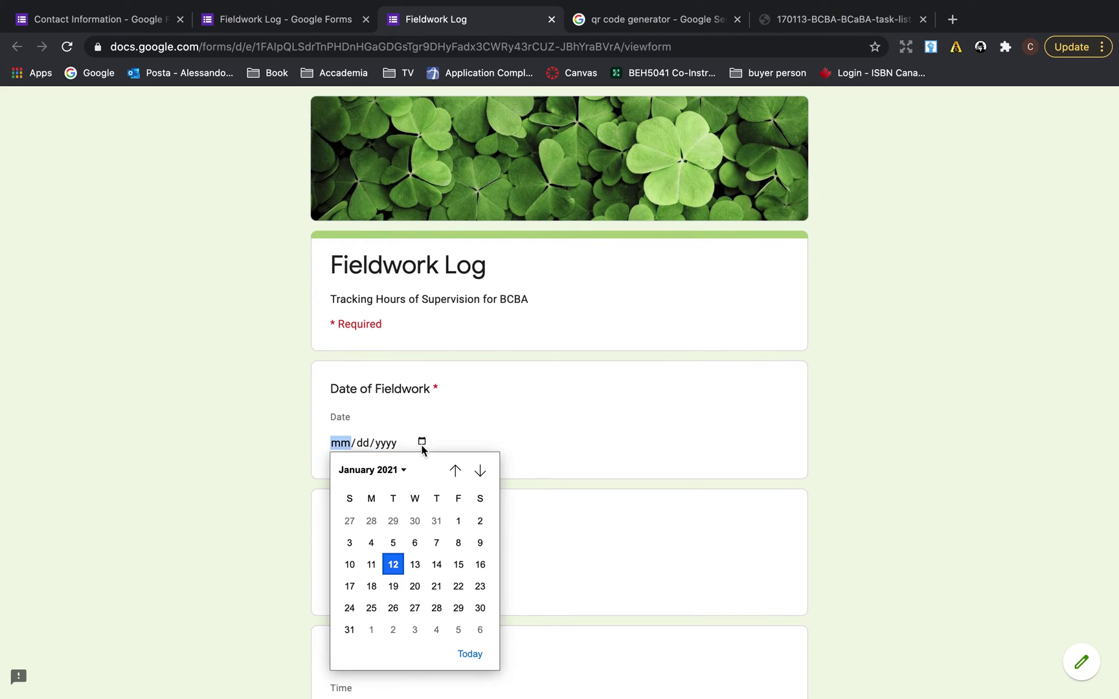
pyautogui.click(392, 565)
# Set the Start Time in the form preview to 08:00 AM
pyautogui.click(337, 578)
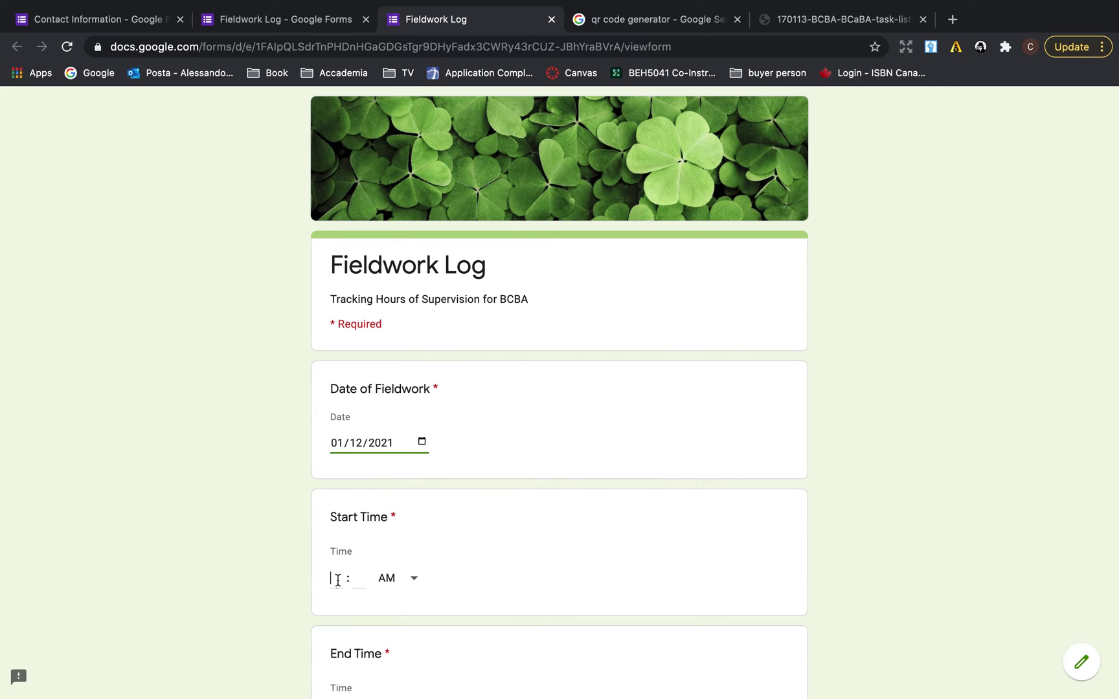
pyautogui.write('8')
pyautogui.click(361, 580)
pyautogui.write('00')
# Set the End Time in the form preview to 11:30 AM
pyautogui.scroll(-2, 361, 579)
pyautogui.click(337, 593)
pyautogui.write('11')
pyautogui.click(372, 597)
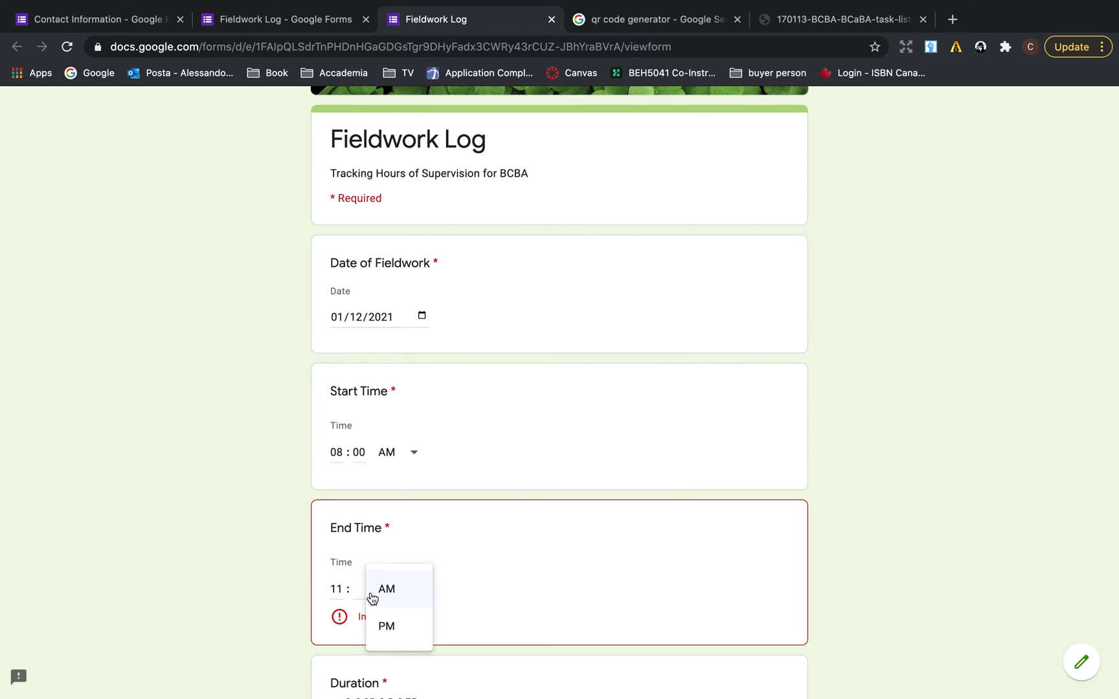
pyautogui.click(357, 591)
pyautogui.write('30')
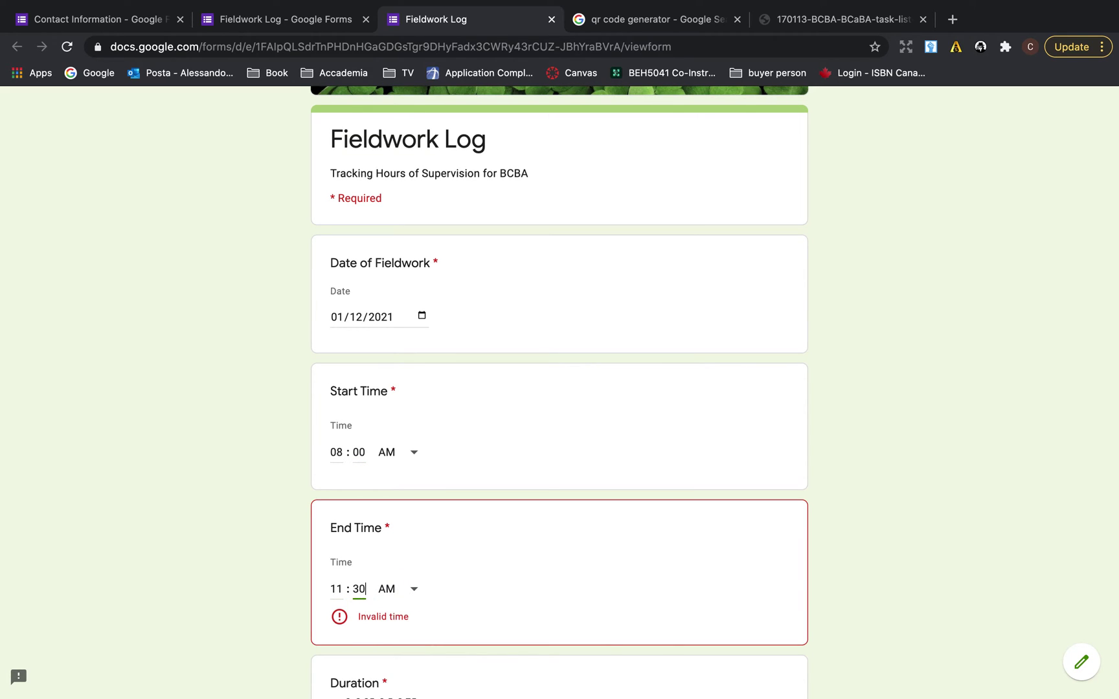
# Enter 3.5 as the Duration in the form preview
pyautogui.scroll(-3, 358, 591)
pyautogui.click(369, 535)
pyautogui.write('3.5')
pyautogui.scroll(-3, 295, 456)
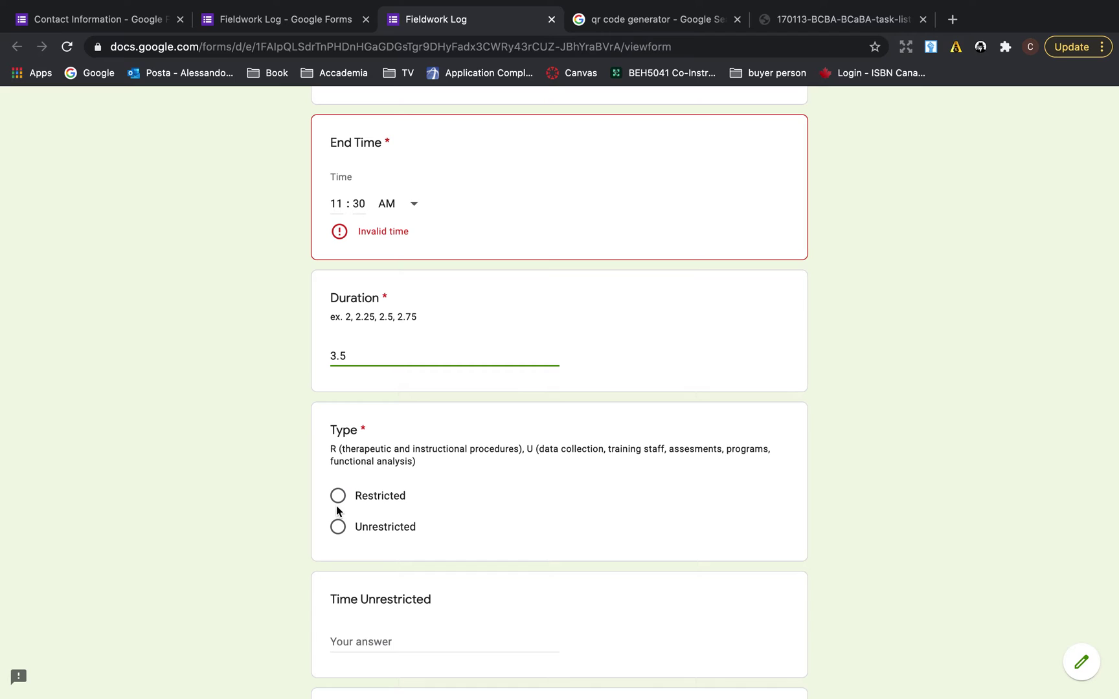
# Choose Unrestricted as the fieldwork Type and enter 3.5 for Time Unrestricted
pyautogui.click(337, 527)
pyautogui.scroll(-2, 339, 530)
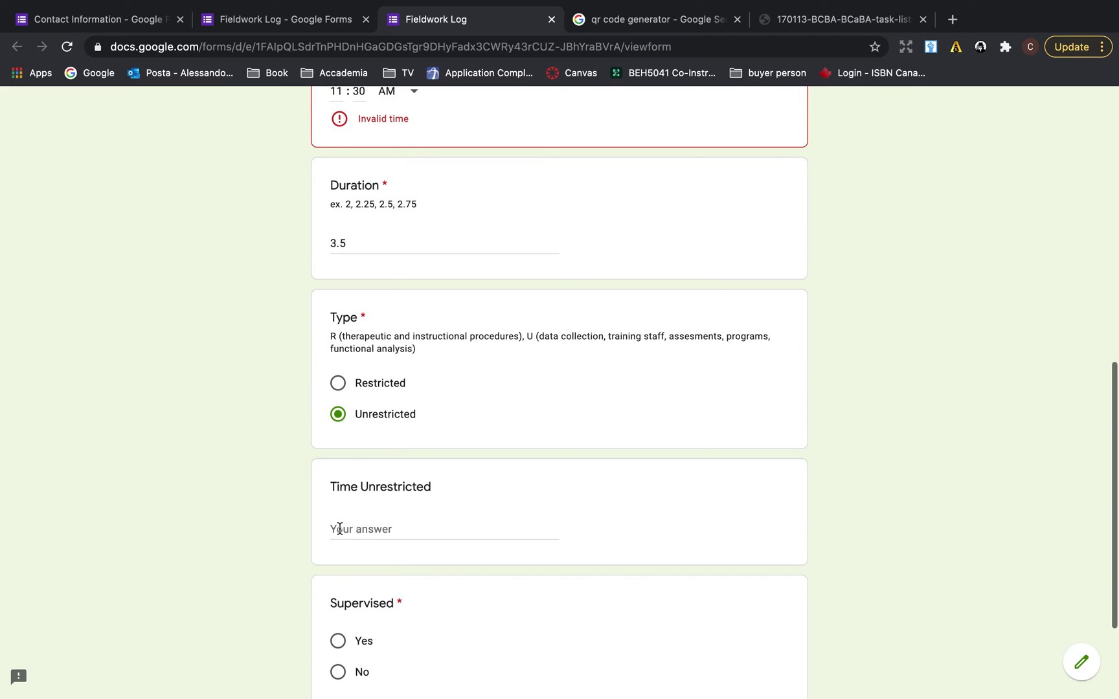
pyautogui.scroll(-2, 339, 529)
pyautogui.click(382, 443)
pyautogui.write('3.5')
# Answer Yes to the Supervised question and try to continue to the form's second page
pyautogui.scroll(-2, 357, 412)
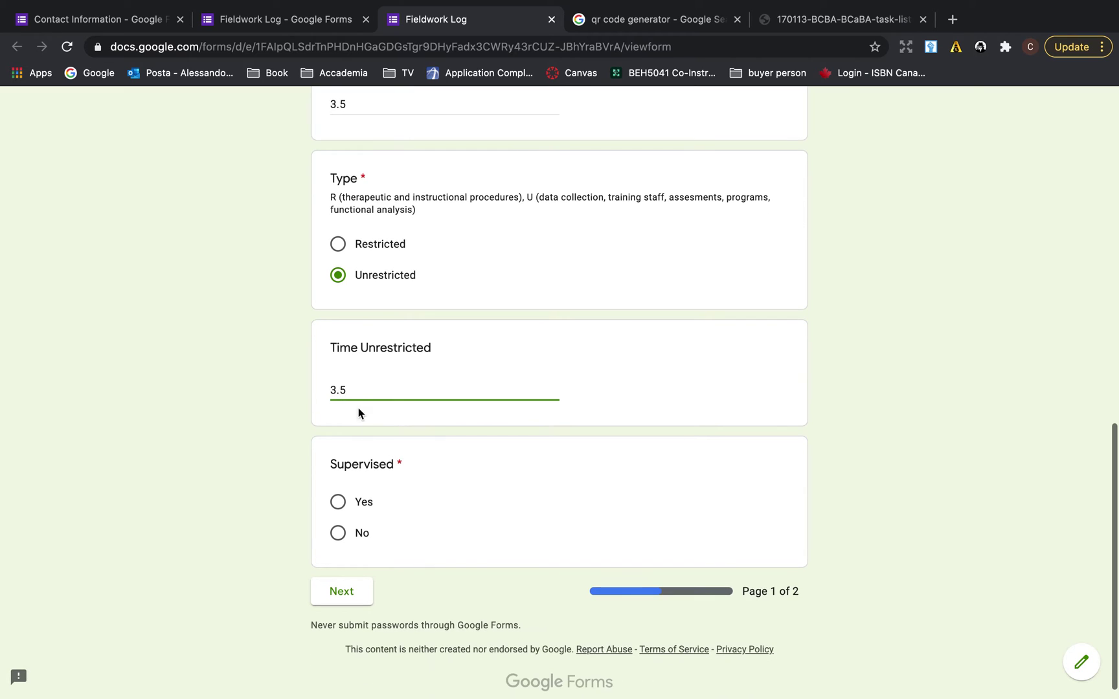
pyautogui.click(345, 512)
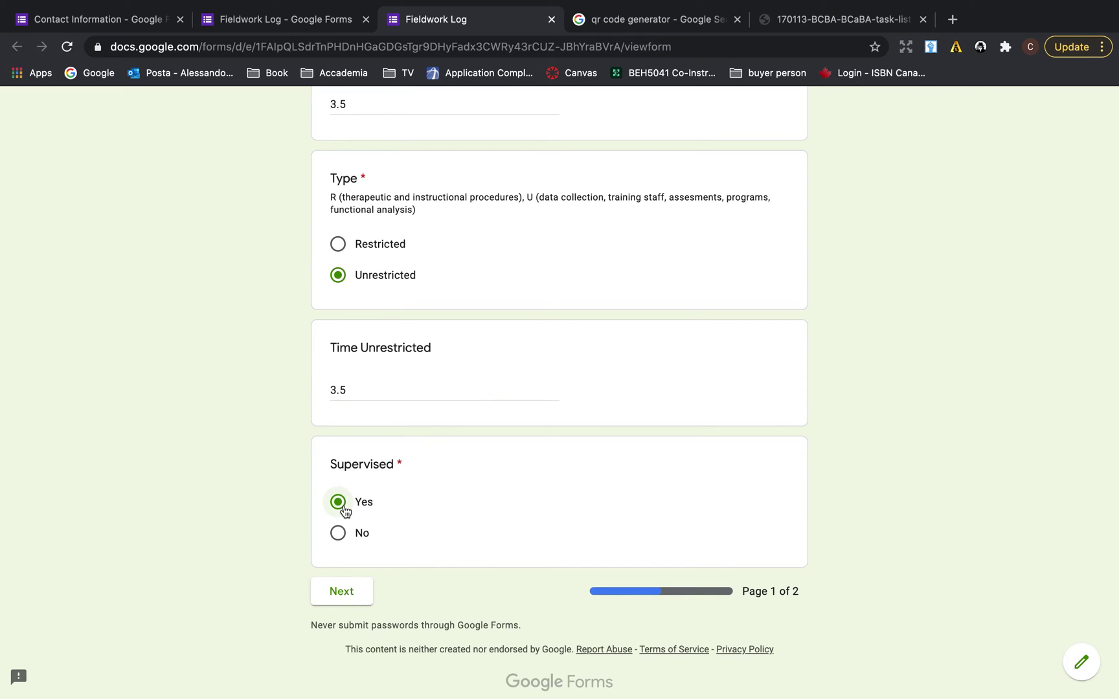
pyautogui.click(355, 592)
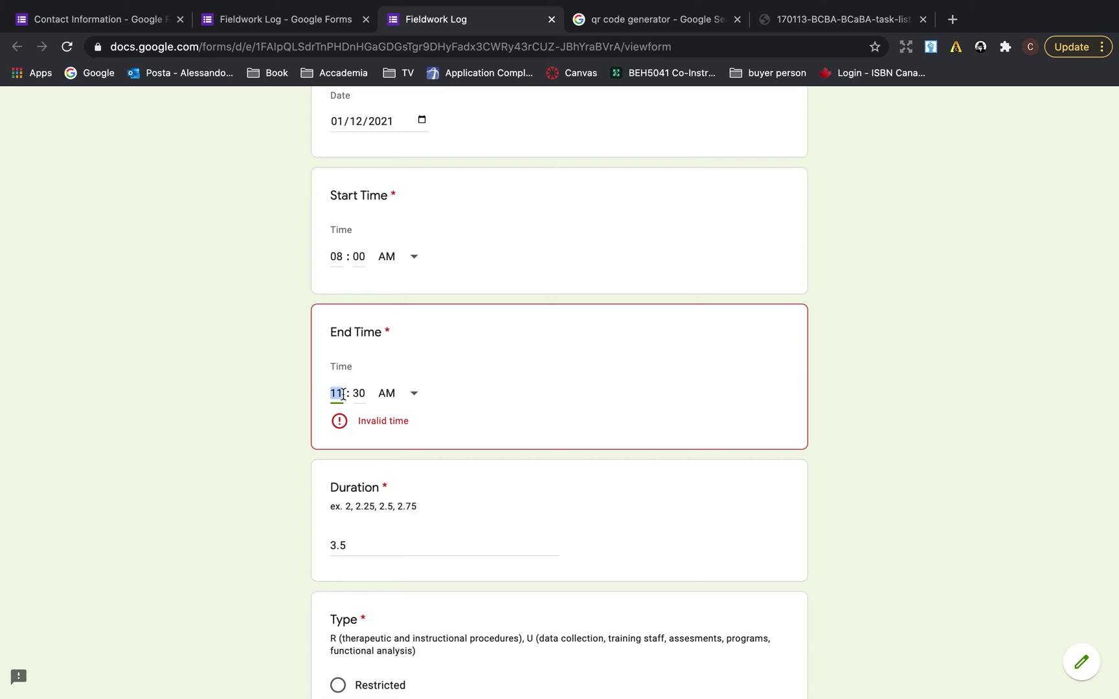
# Re-enter 11 as the End Time hour and continue to the Supervision page
pyautogui.write('11')
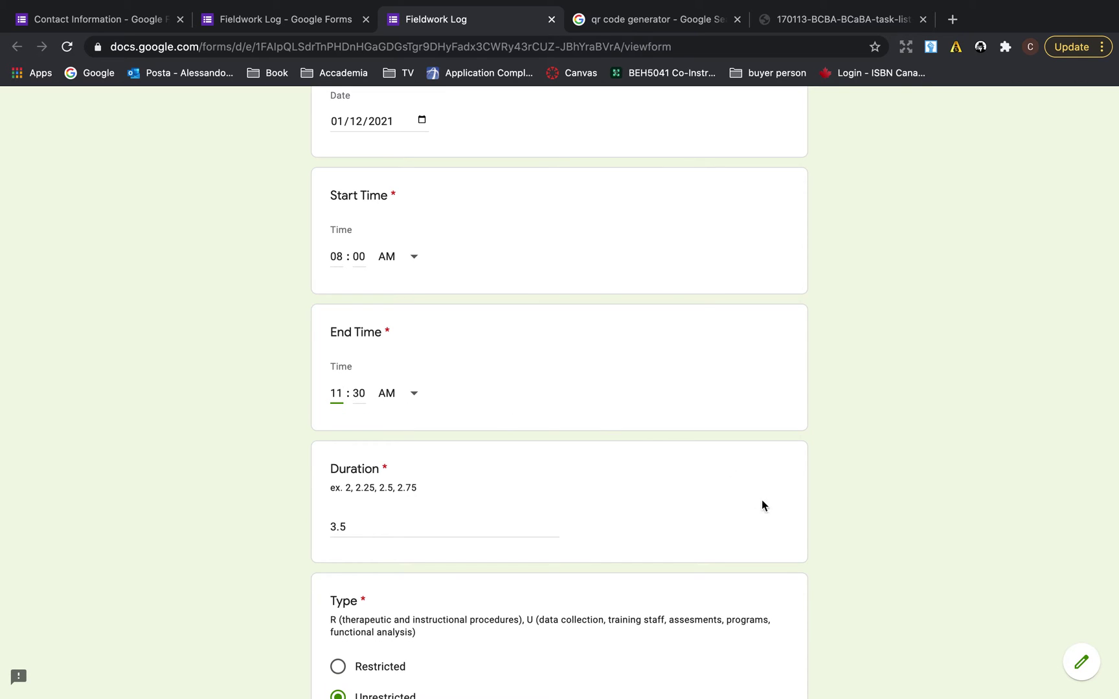
pyautogui.scroll(-7, 778, 516)
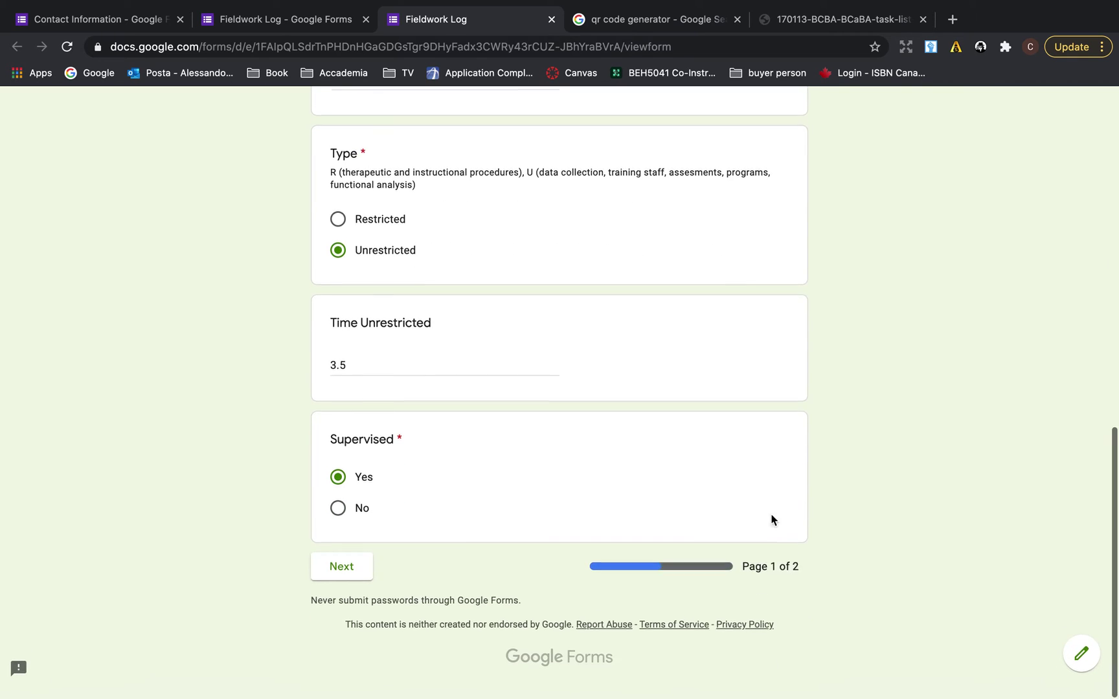
pyautogui.click(352, 576)
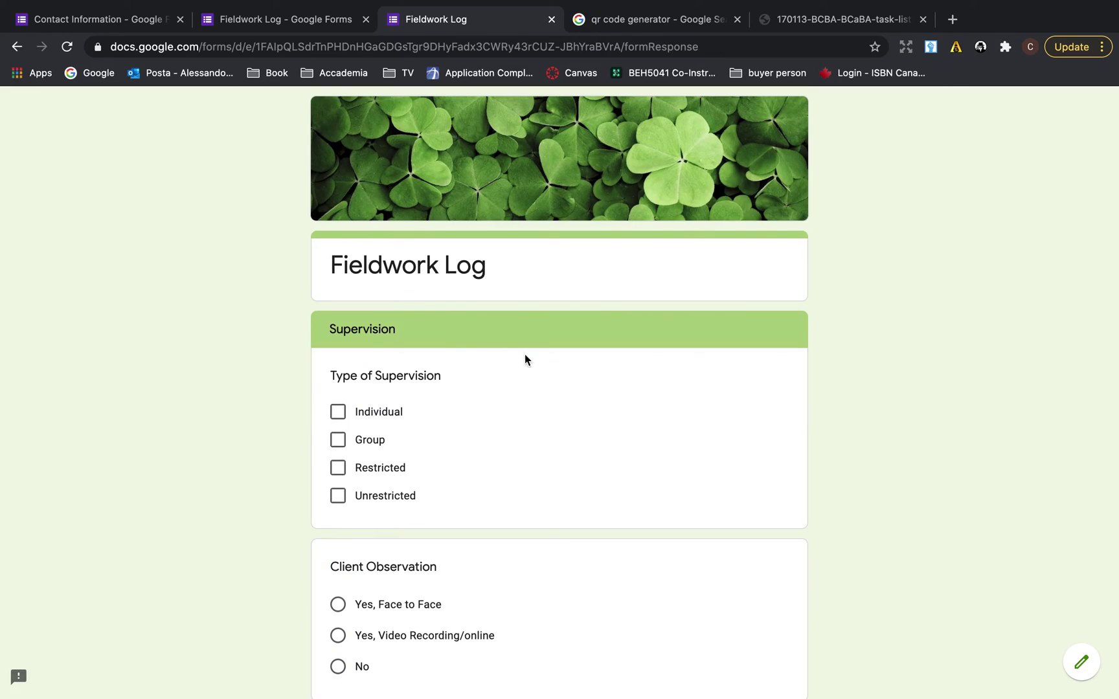
# Examine the Supervision page's questions and task-list checkboxes, and go back to the first page of the form
pyautogui.scroll(-20, 444, 591)
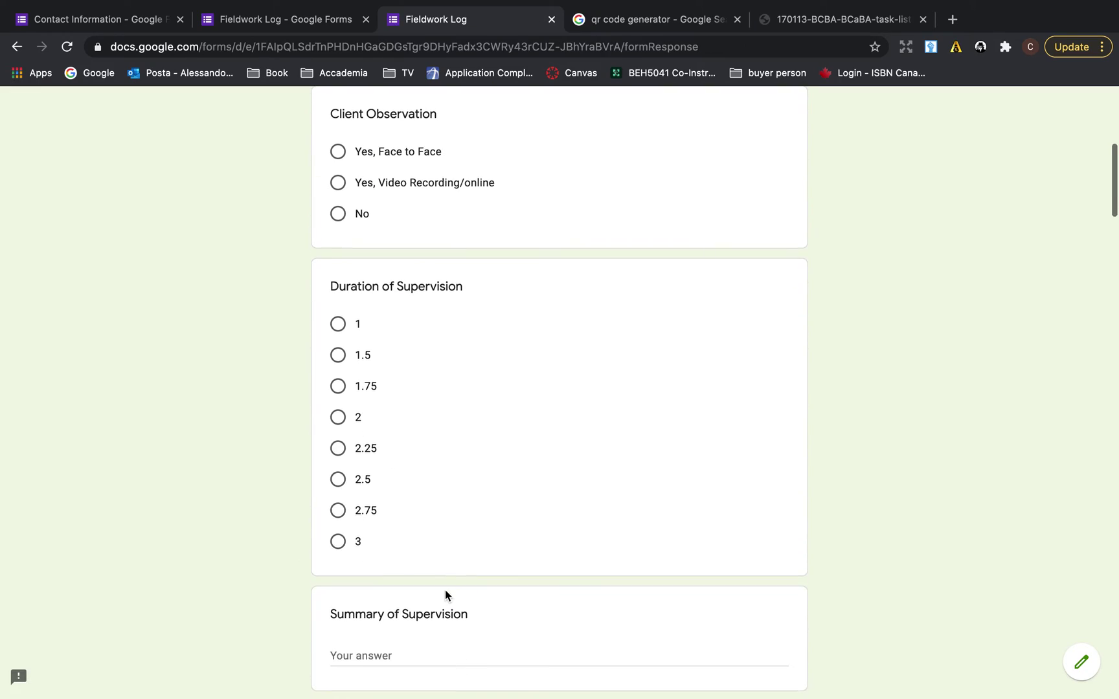
pyautogui.scroll(-20, 445, 590)
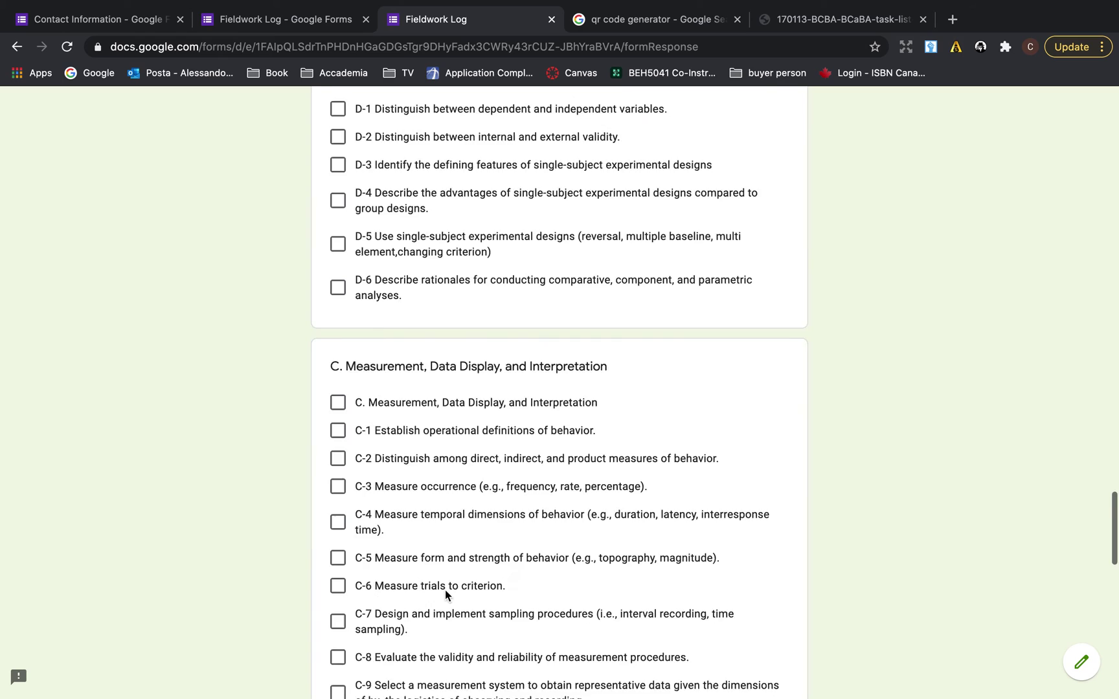
pyautogui.click(339, 574)
pyautogui.scroll(-15, 403, 621)
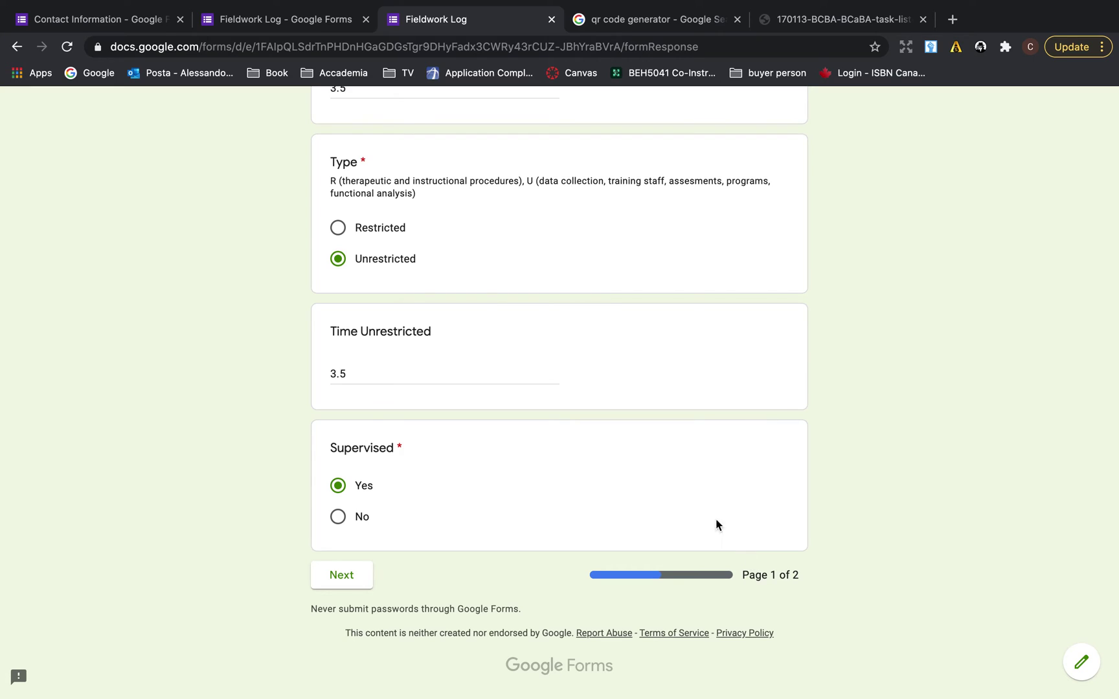
pyautogui.scroll(15, 677, 471)
# Return to the Fieldwork Log form editor and review the response summary charts, from Date of Fieldwork through the Supervision section
pyautogui.click(279, 20)
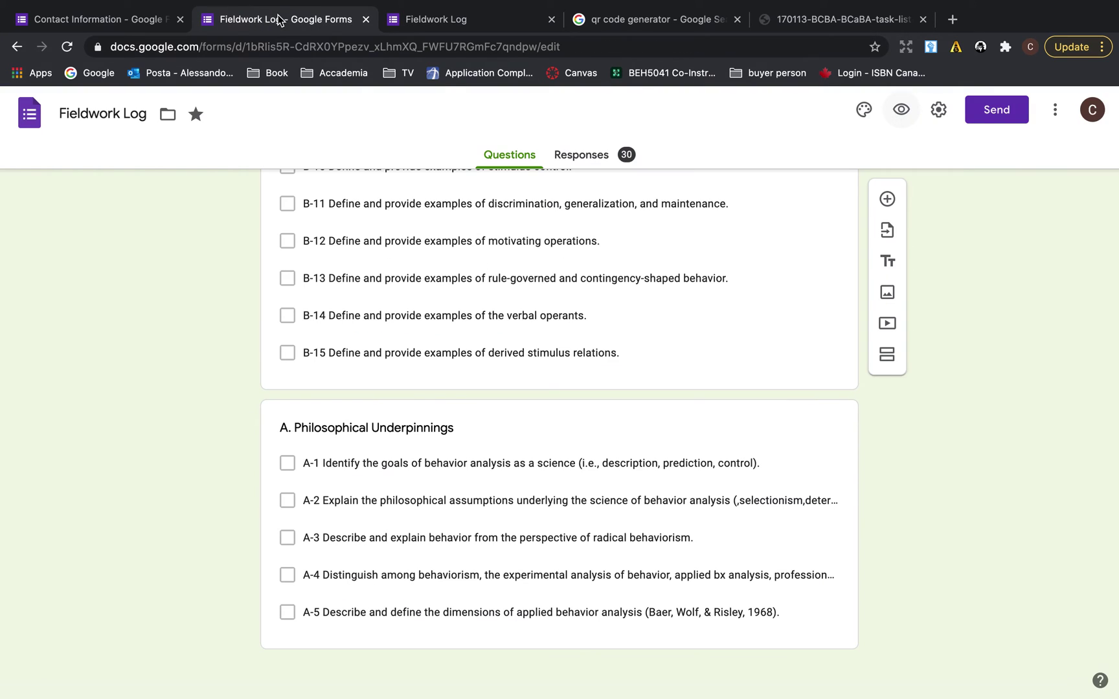
pyautogui.scroll(20, 655, 342)
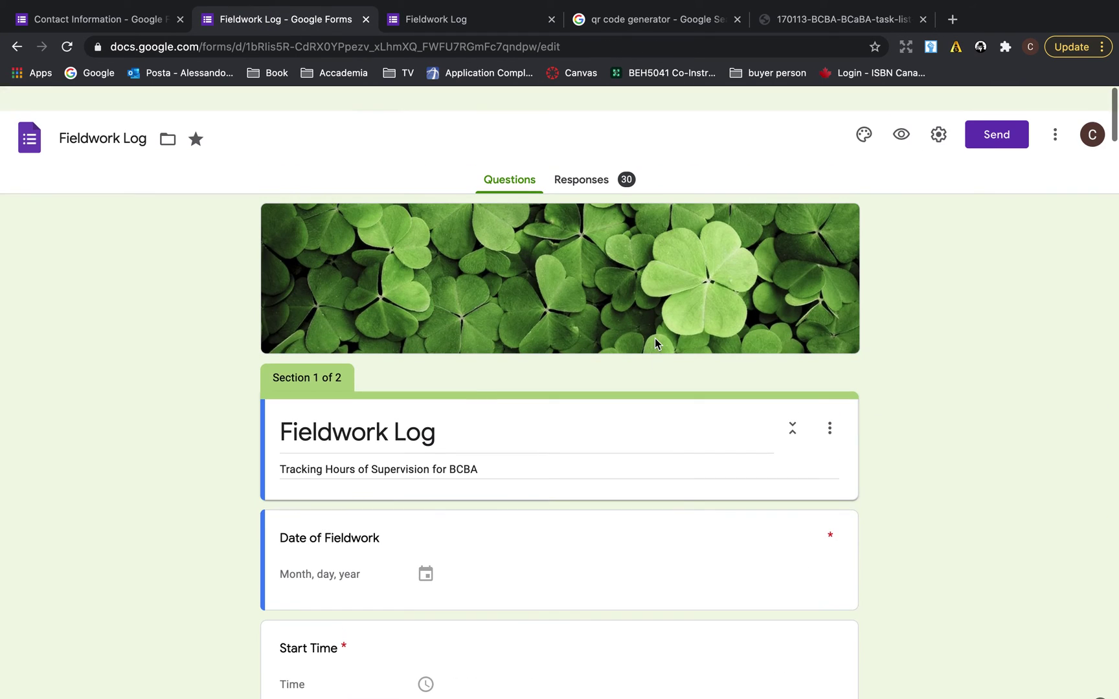
pyautogui.click(588, 157)
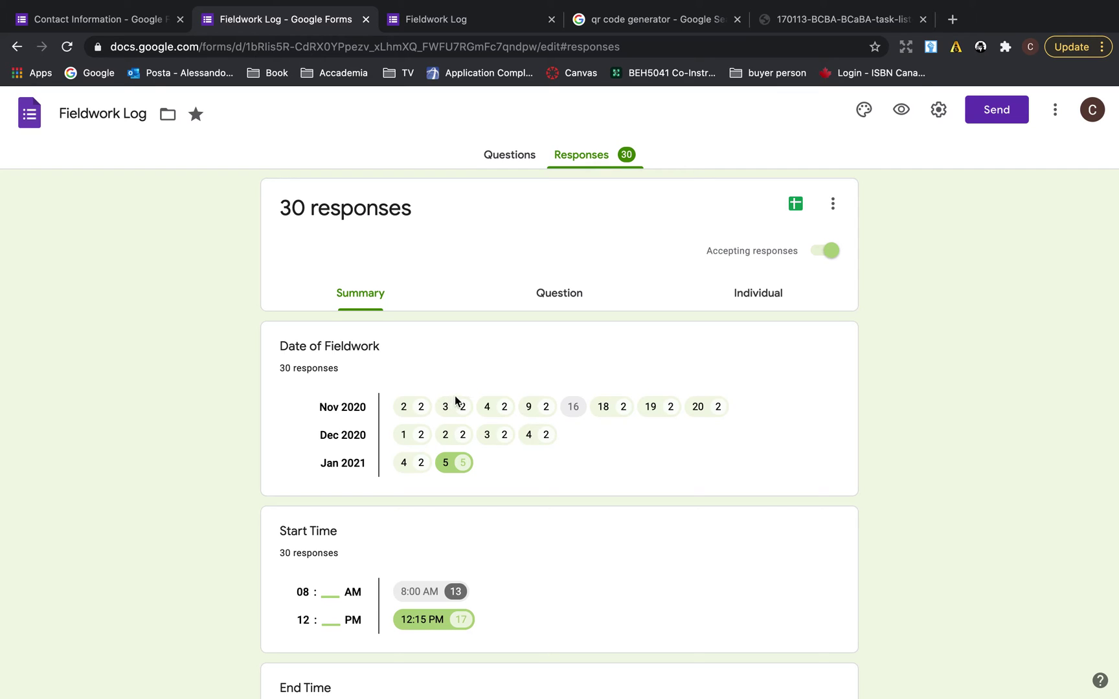
pyautogui.scroll(-3, 445, 472)
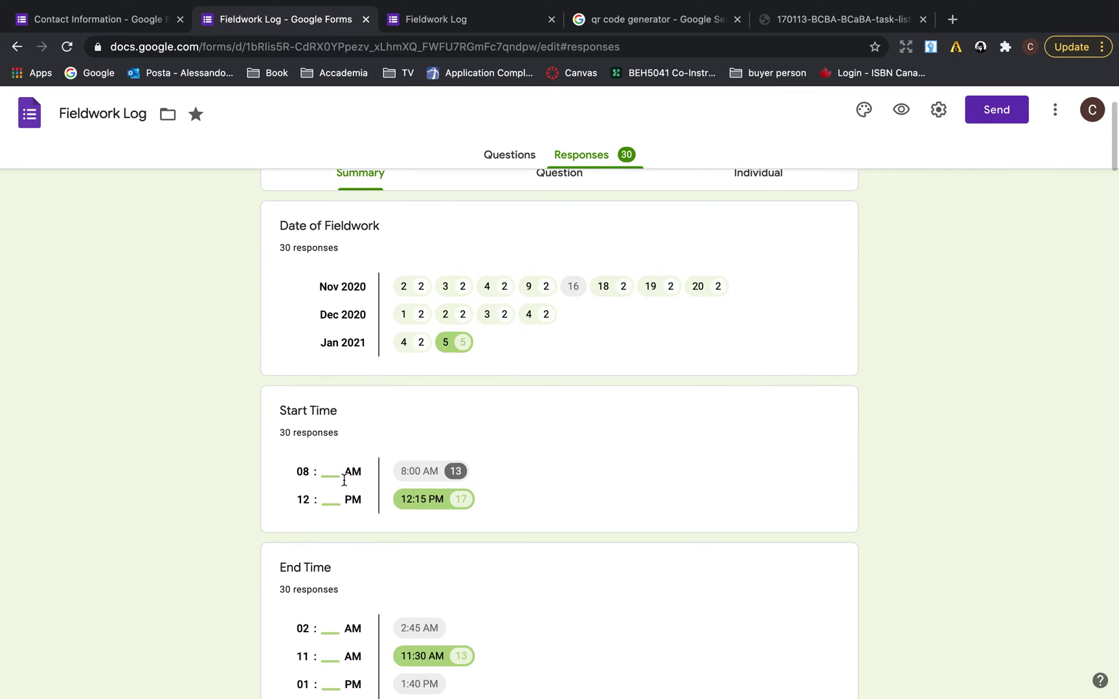
pyautogui.scroll(-6, 347, 529)
pyautogui.scroll(-2, 346, 515)
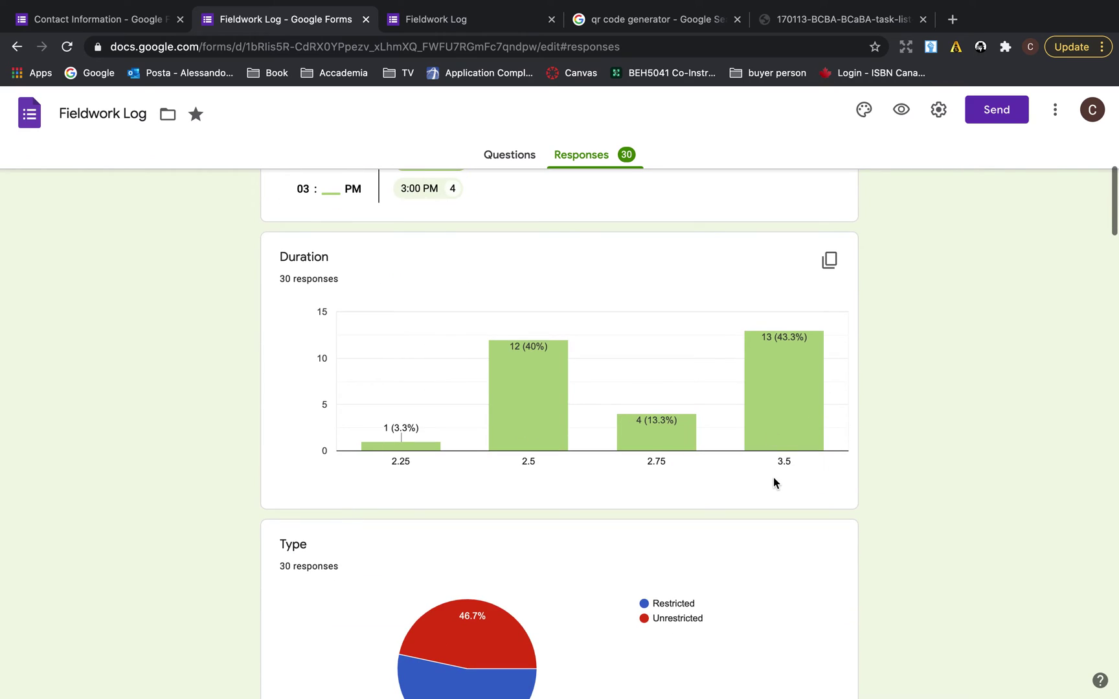
pyautogui.scroll(-15, 773, 478)
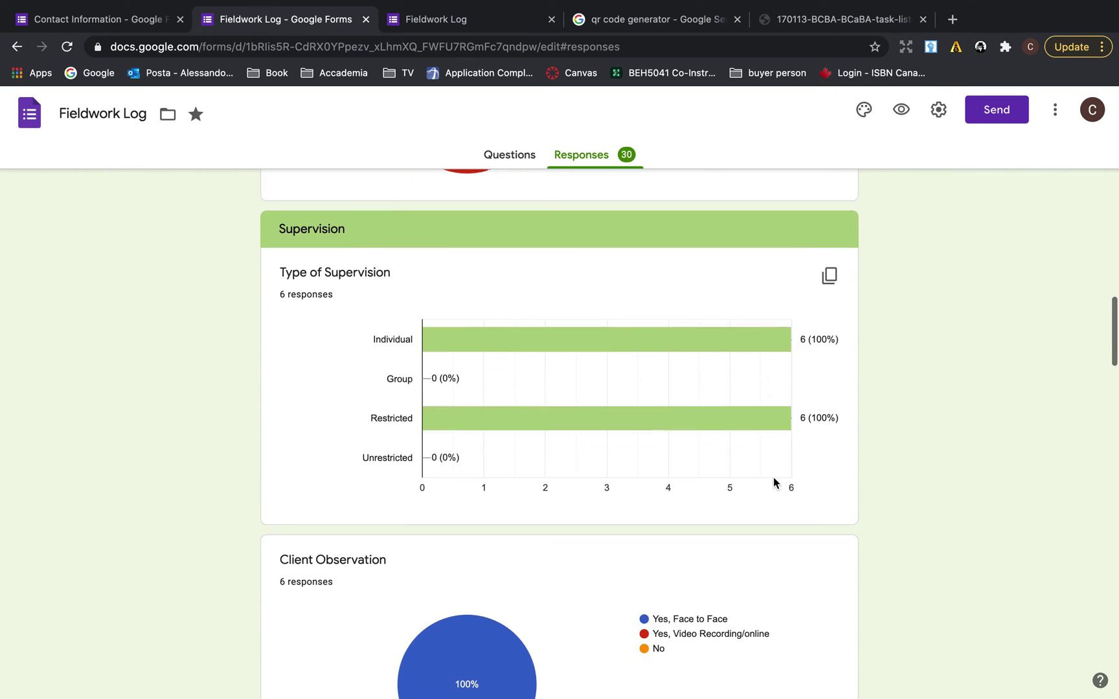
pyautogui.scroll(-7, 700, 545)
pyautogui.scroll(-11, 700, 545)
pyautogui.scroll(-12, 647, 655)
pyautogui.scroll(20, 647, 656)
pyautogui.scroll(15, 648, 656)
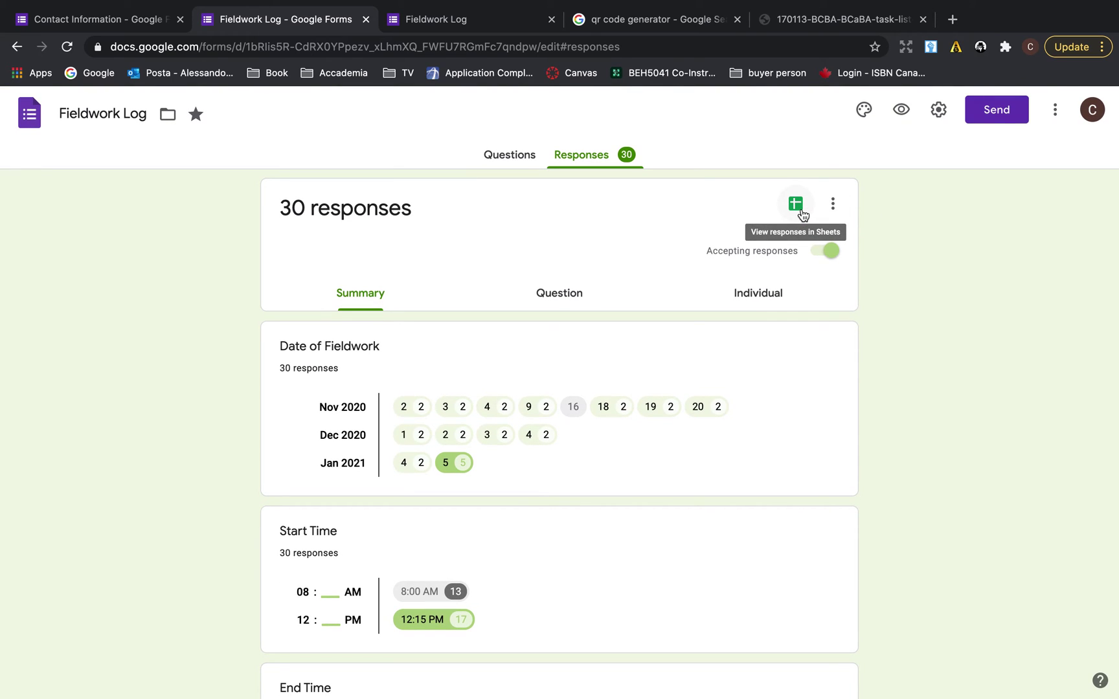
# Open the form's linked responses spreadsheet in Google Sheets and examine the columns of the "in use" sheet
pyautogui.click(795, 204)
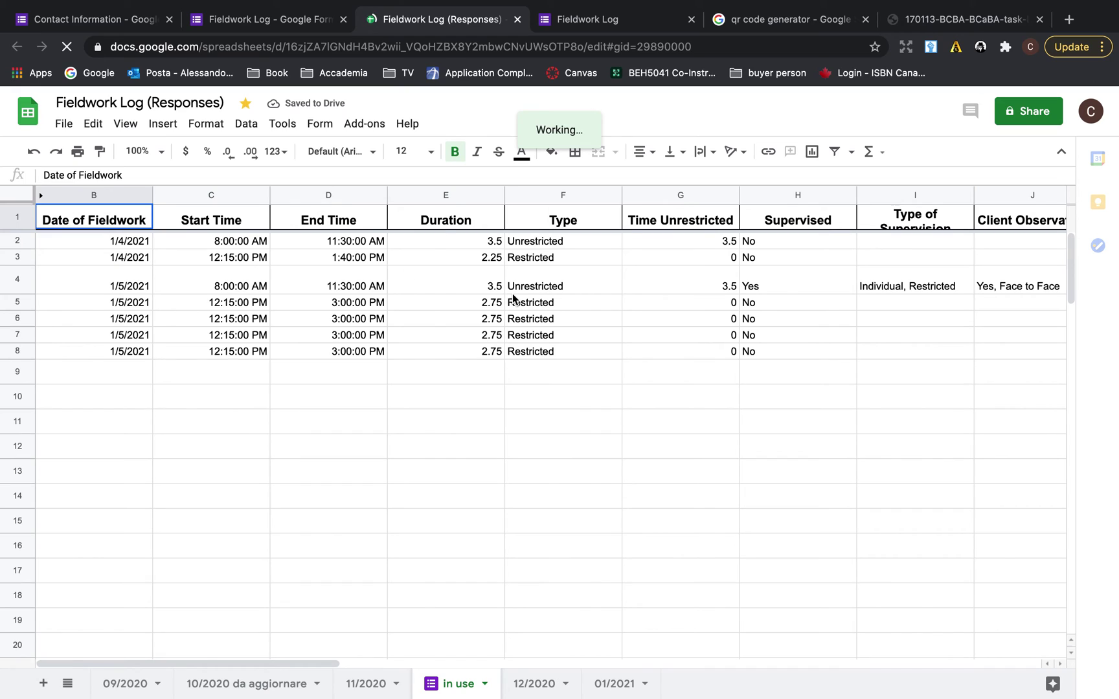
pyautogui.hscroll(5, 580, 417)
pyautogui.hscroll(10, 580, 417)
pyautogui.hscroll(-15, 580, 417)
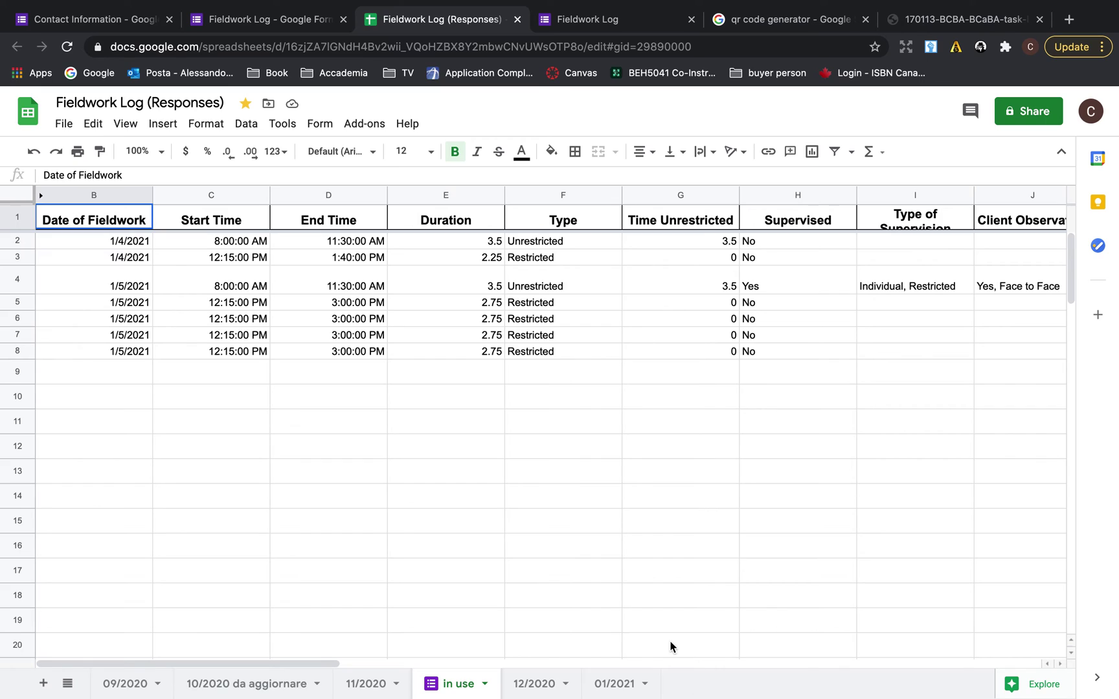
# Open the 01/2021 sheet in the responses spreadsheet and look over its column layout
pyautogui.click(611, 687)
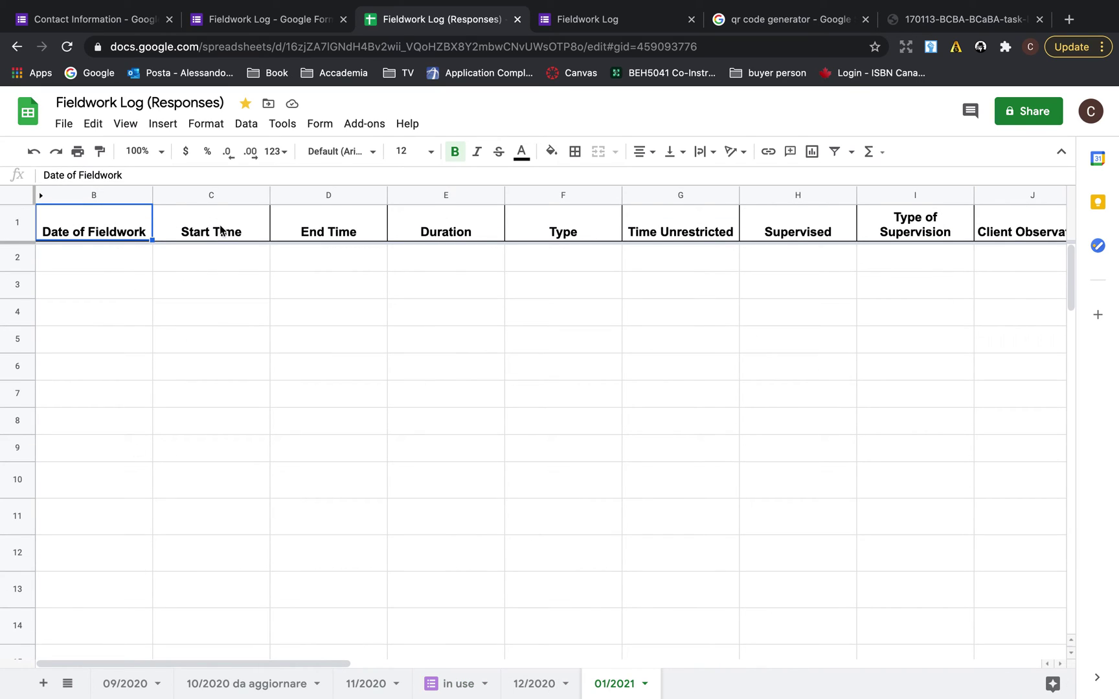
pyautogui.click(469, 673)
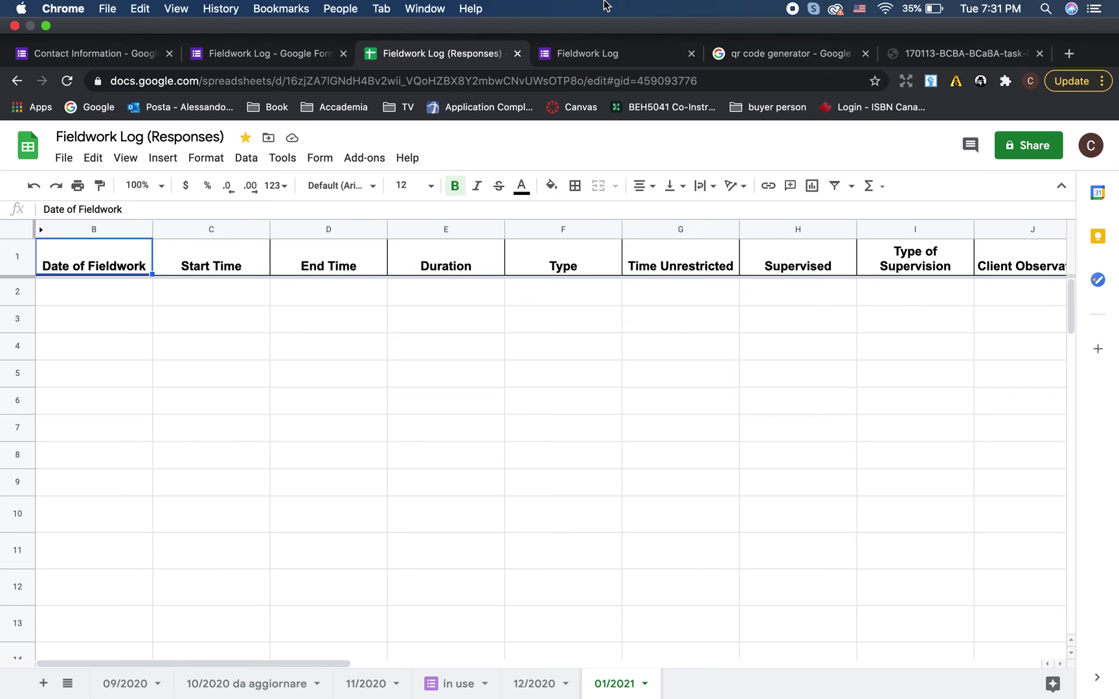
pyautogui.click(523, 428)
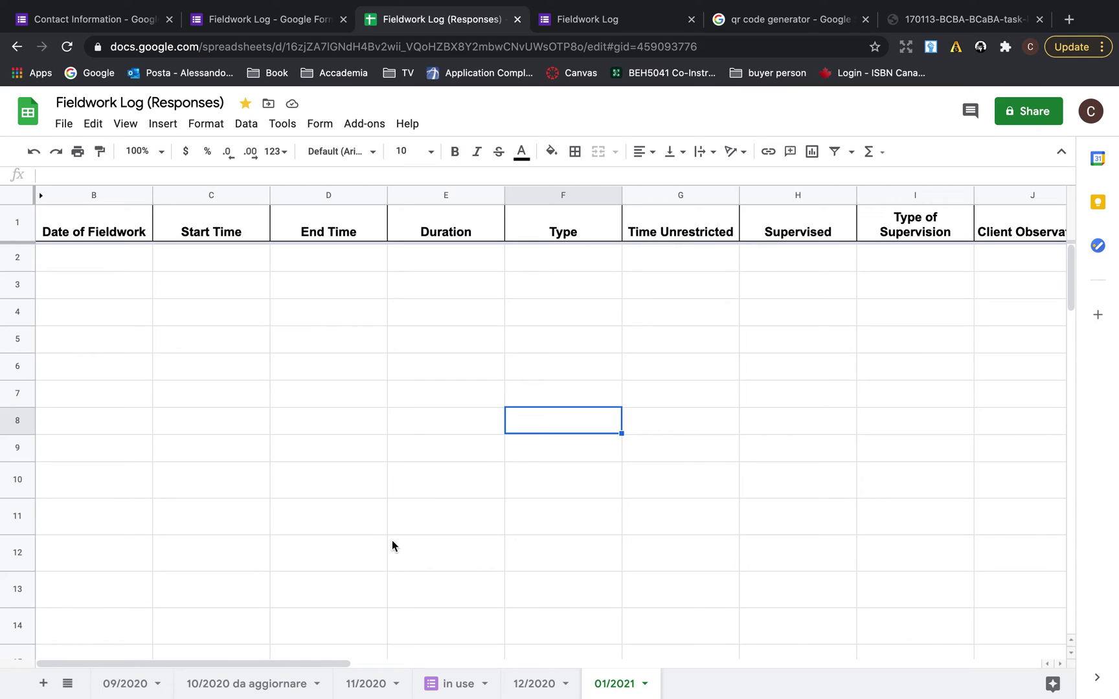
# Open the 11/2020 sheet and examine its fieldwork entries and the highlighted TOTAL HOURS MONTH row across the columns
pyautogui.click(370, 690)
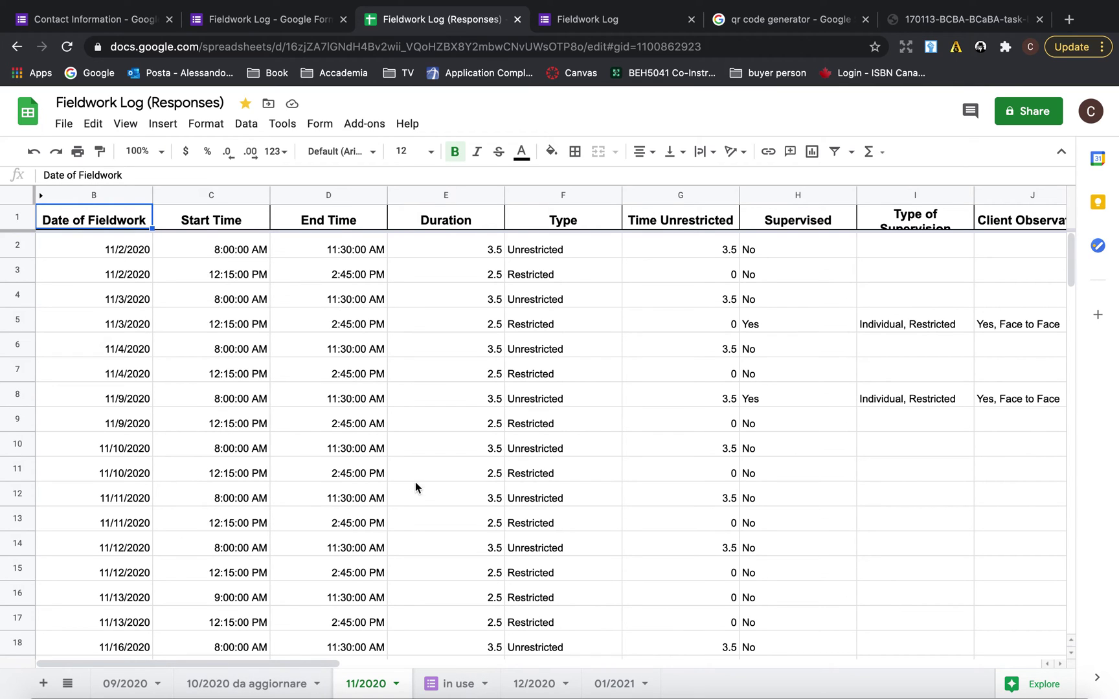
pyautogui.scroll(-5, 419, 496)
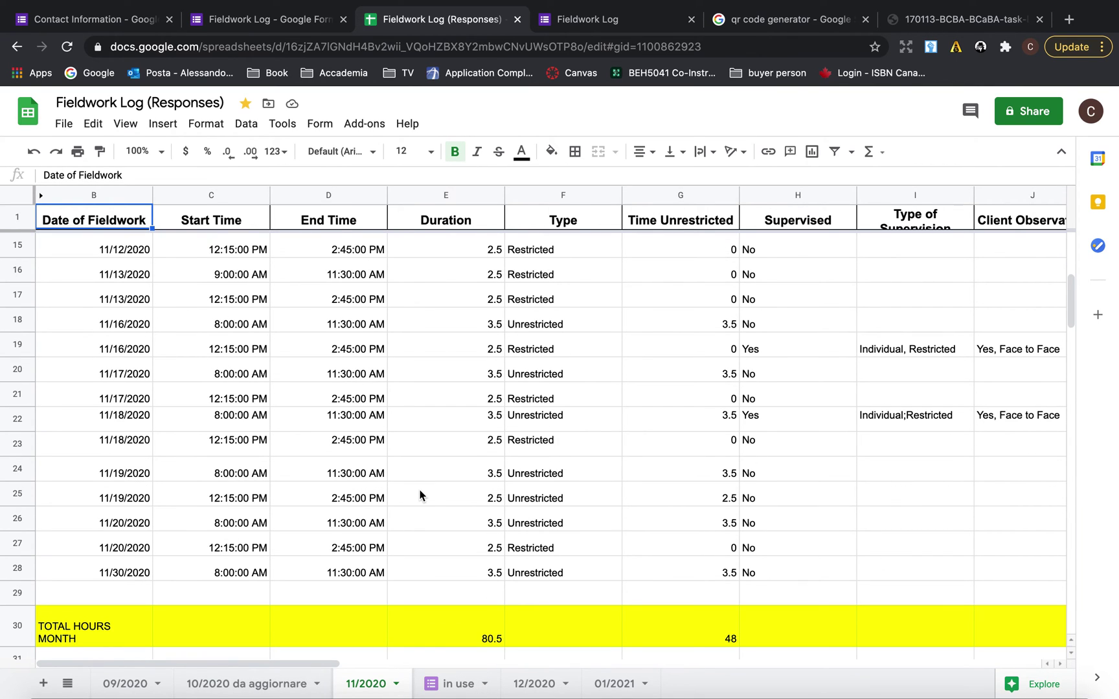
pyautogui.scroll(-2, 408, 496)
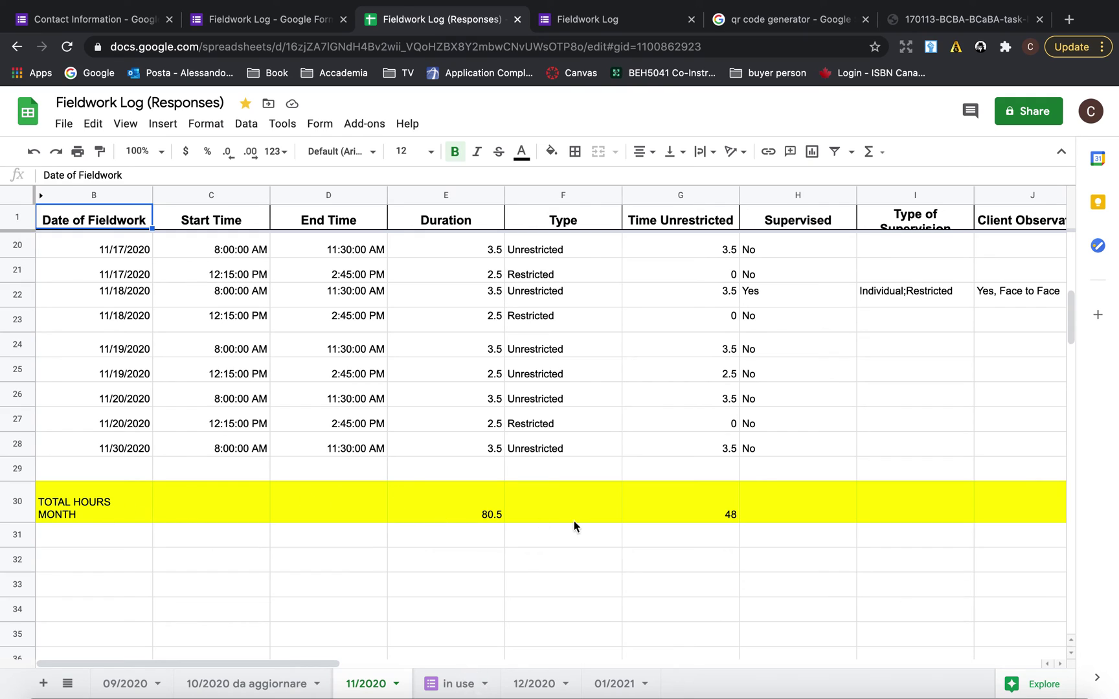
pyautogui.hscroll(5, 574, 521)
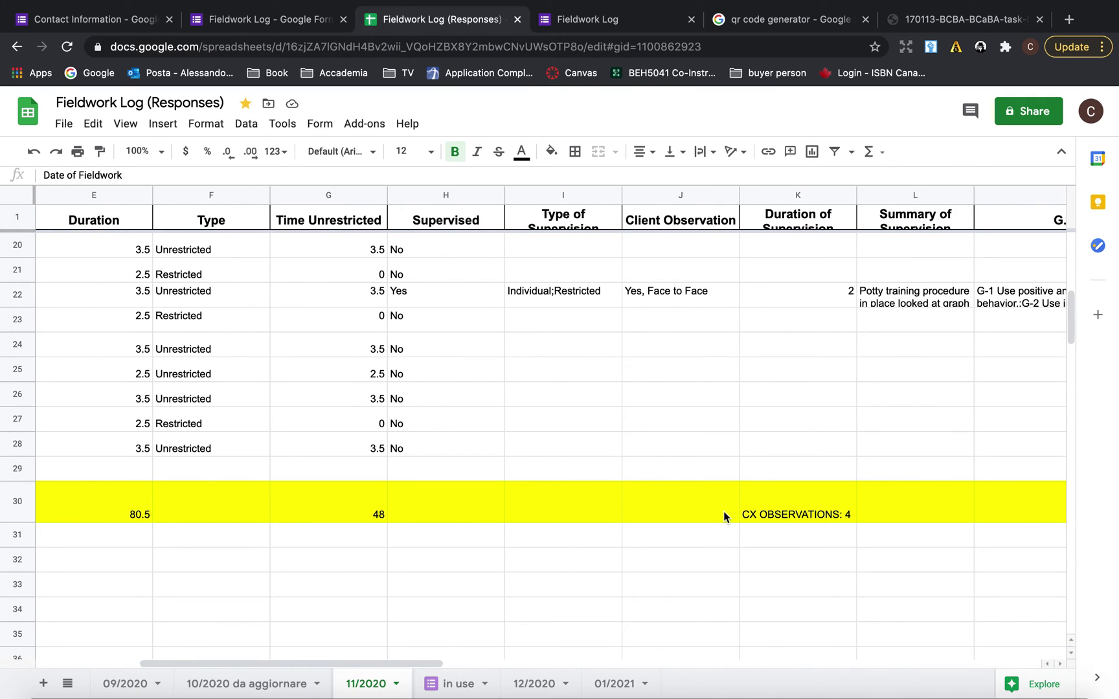
pyautogui.hscroll(10, 723, 510)
pyautogui.hscroll(-15, 722, 510)
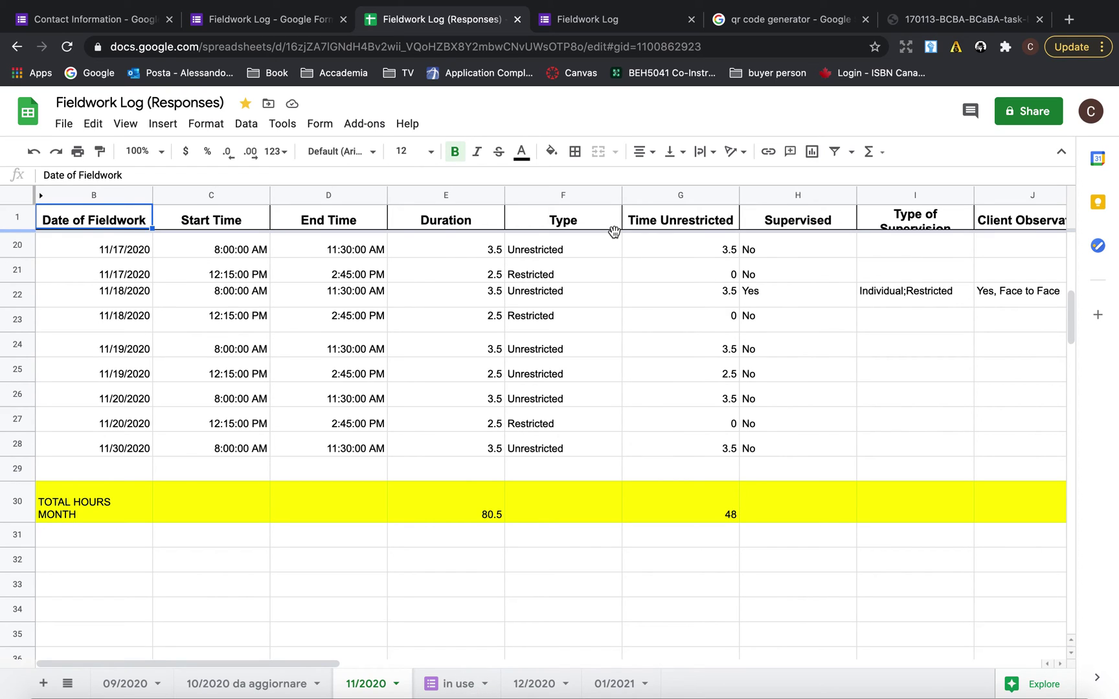
# Return to the Fieldwork Log form preview and review the answers filled in on its first page
pyautogui.click(314, 26)
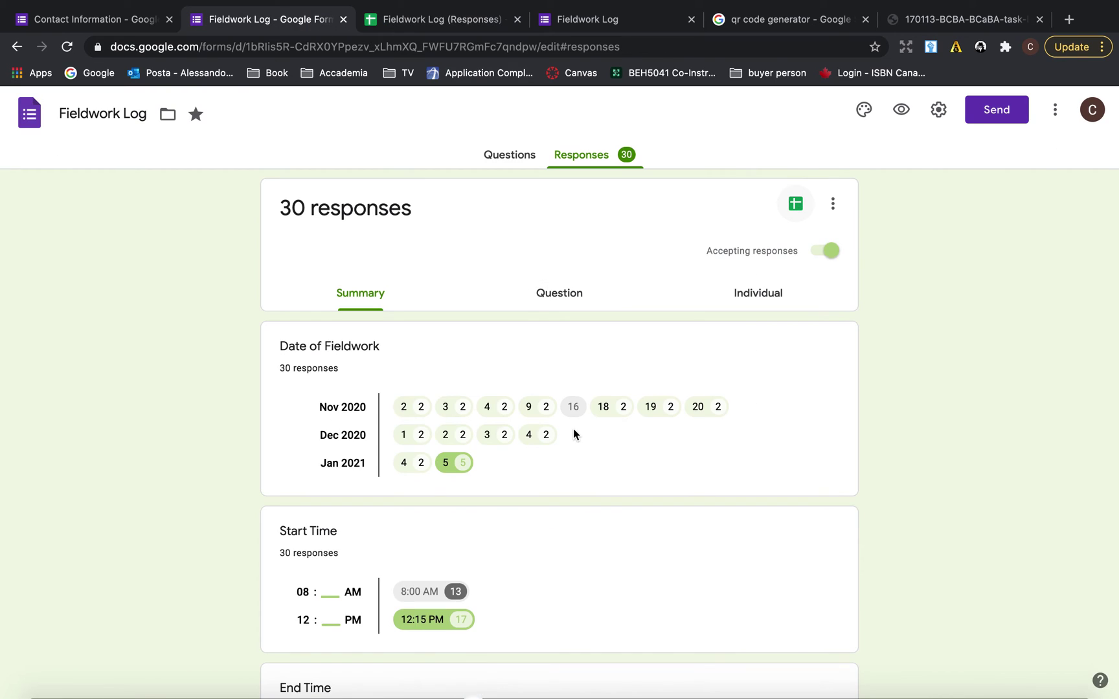
pyautogui.click(437, 23)
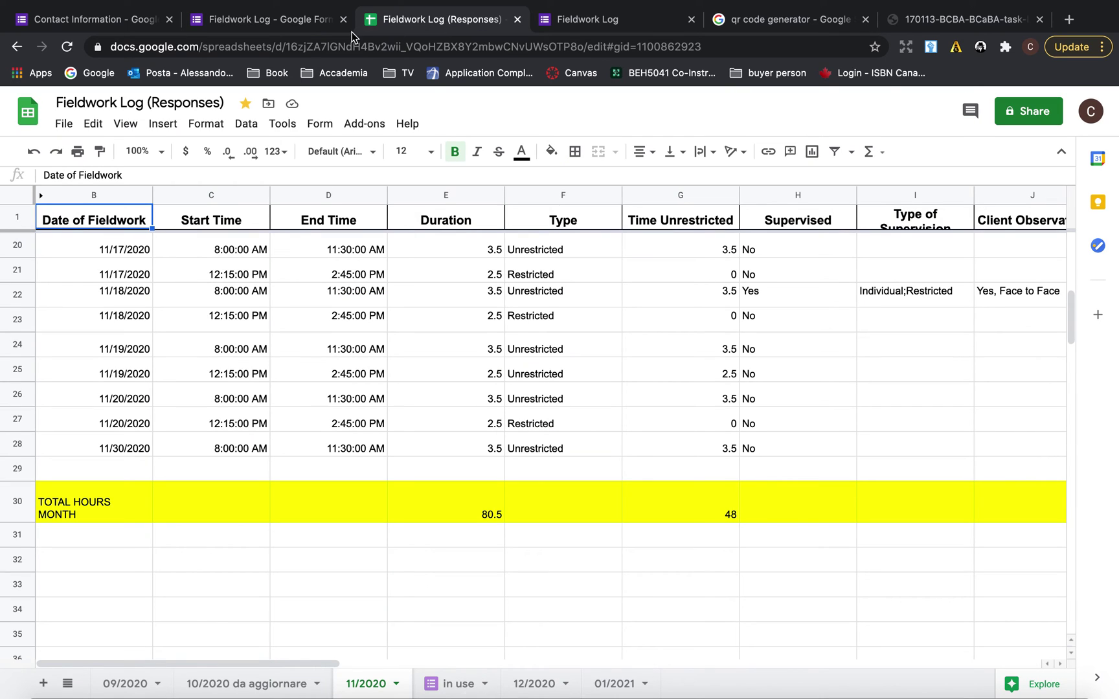
pyautogui.click(621, 19)
pyautogui.scroll(-4, 567, 503)
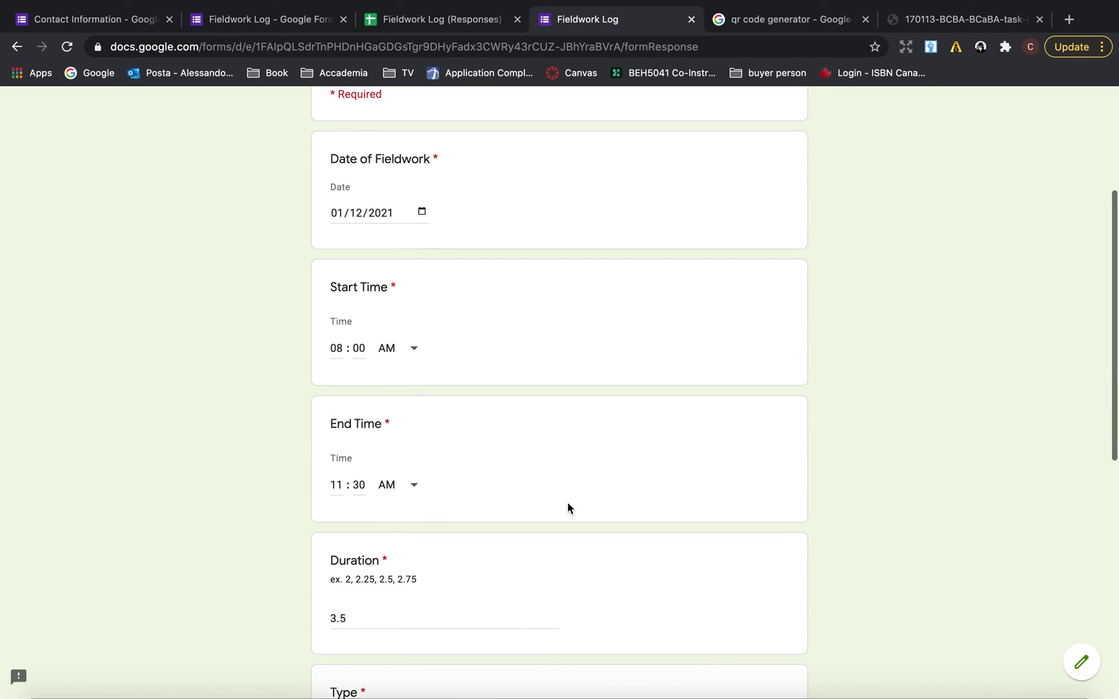
pyautogui.scroll(-8, 567, 502)
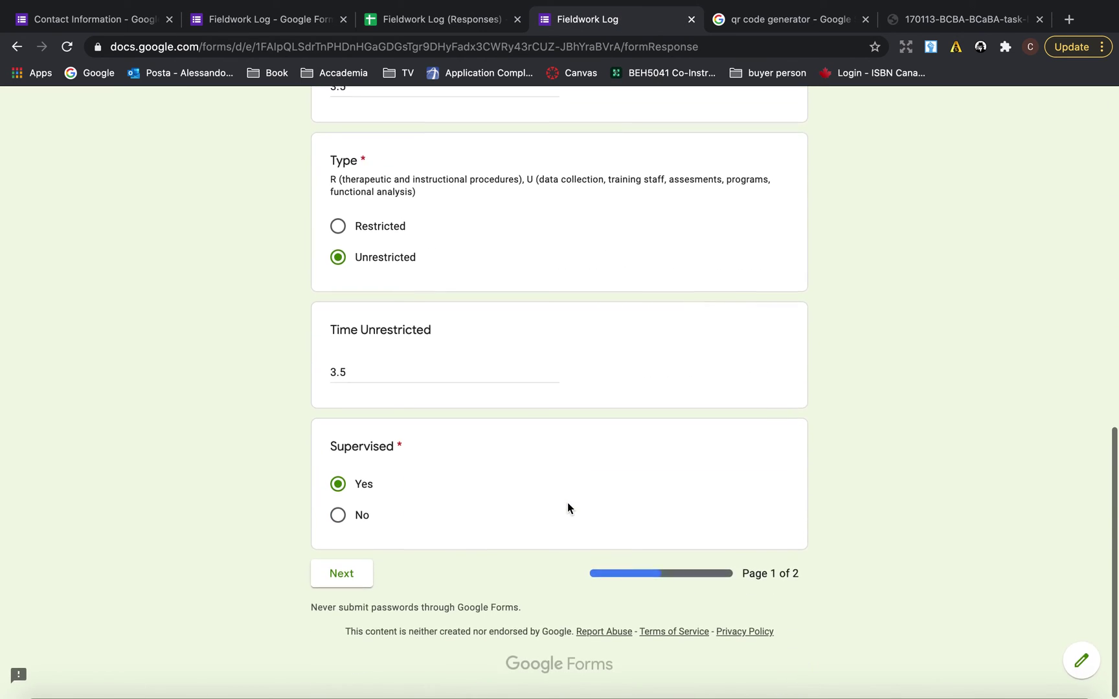
pyautogui.scroll(15, 567, 502)
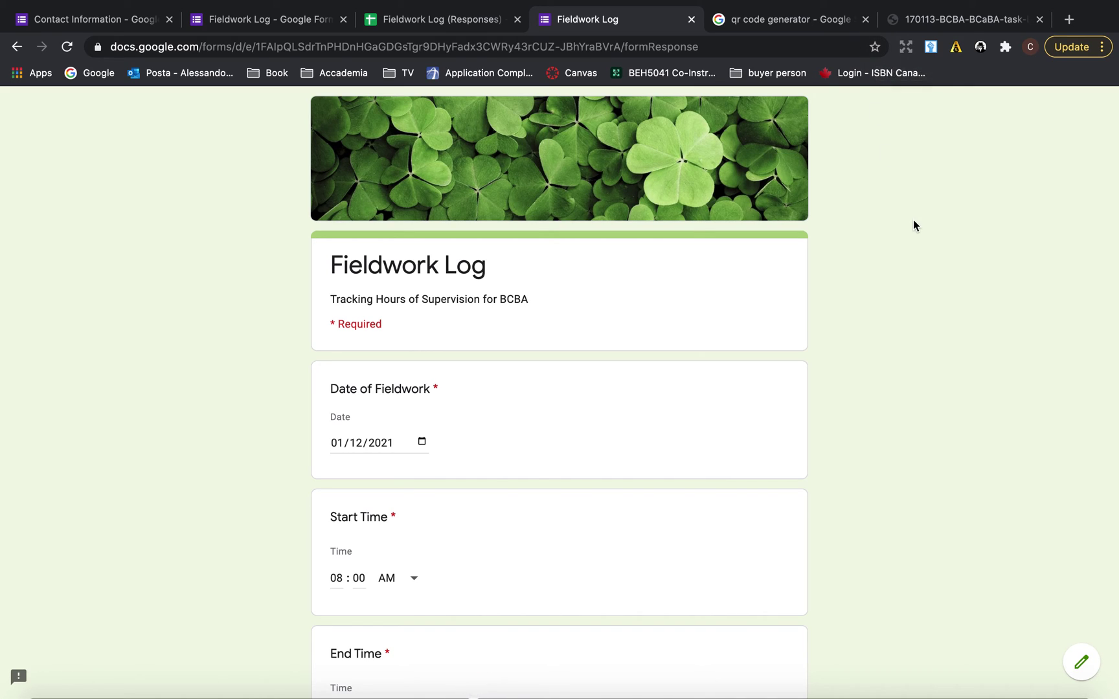
# Open qr-code-generator.com from the Google results, copy the responses spreadsheet's link, and enter it as the QR code content
pyautogui.click(800, 26)
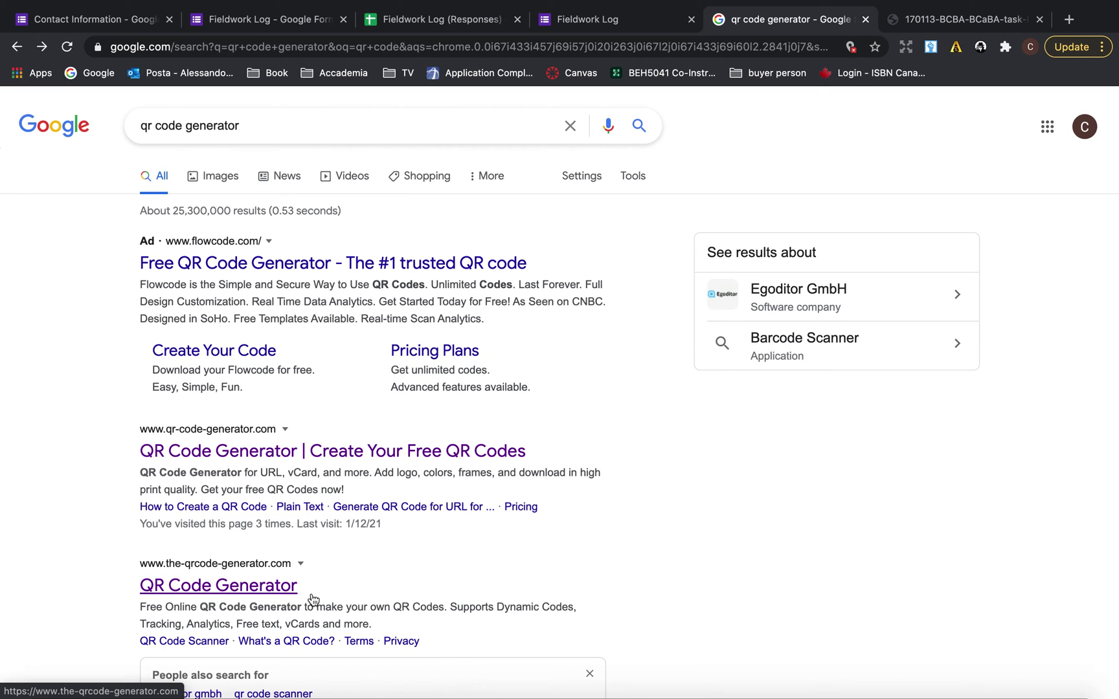
pyautogui.click(457, 451)
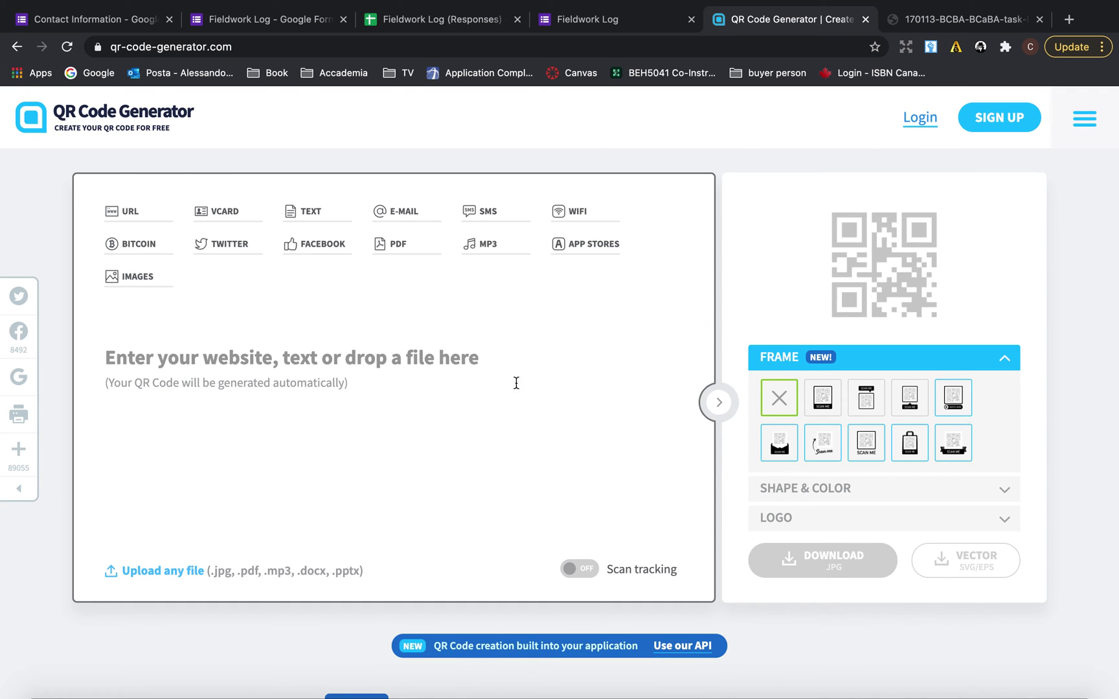
pyautogui.click(439, 26)
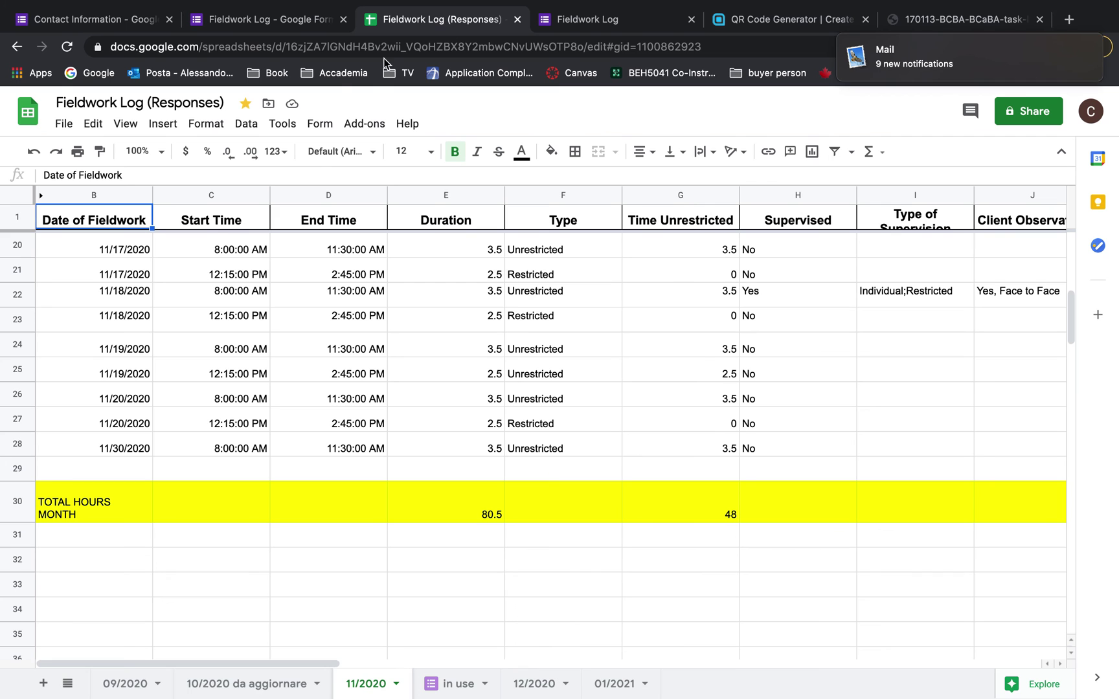
pyautogui.click(430, 47)
pyautogui.press('super+c')
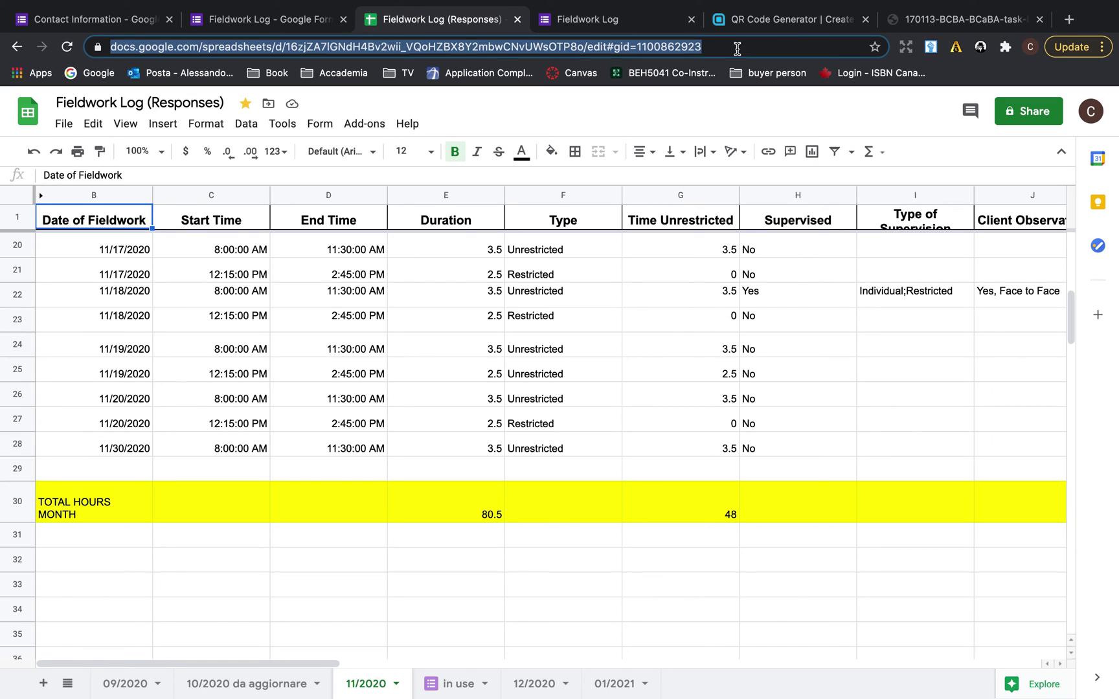
pyautogui.click(793, 20)
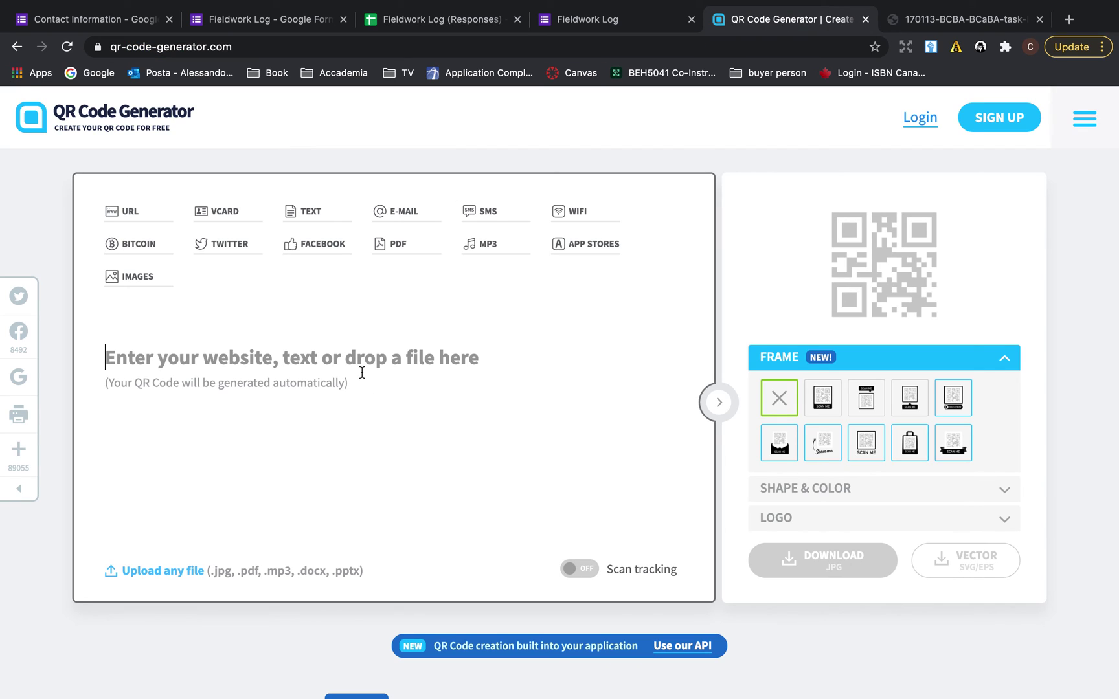
pyautogui.press('super+v')
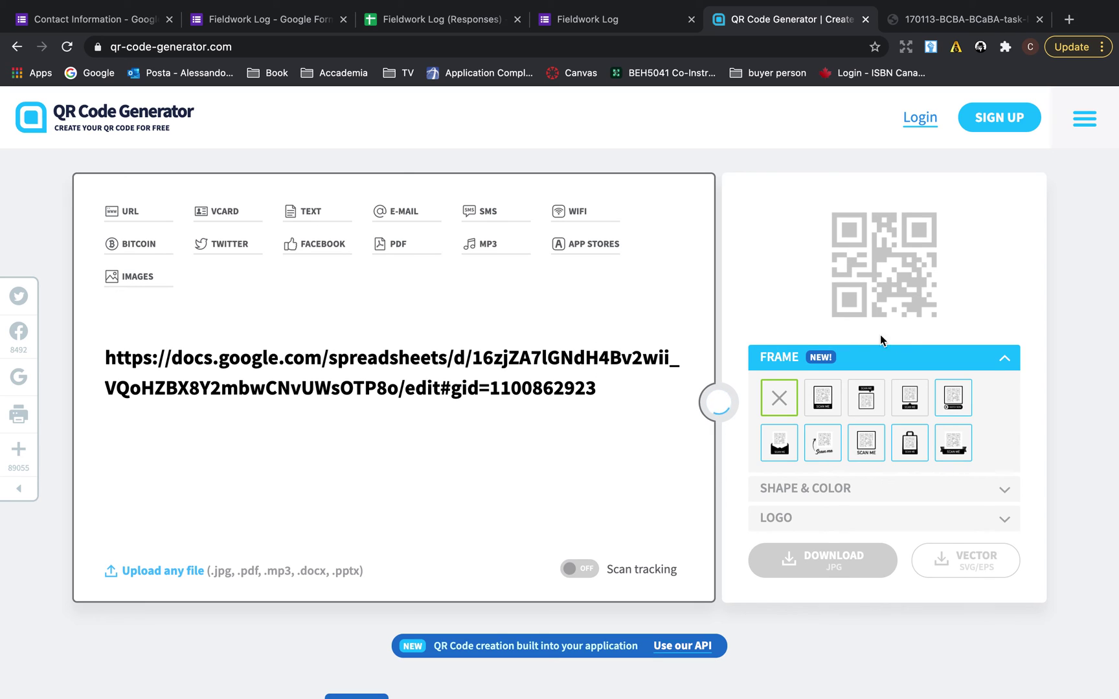
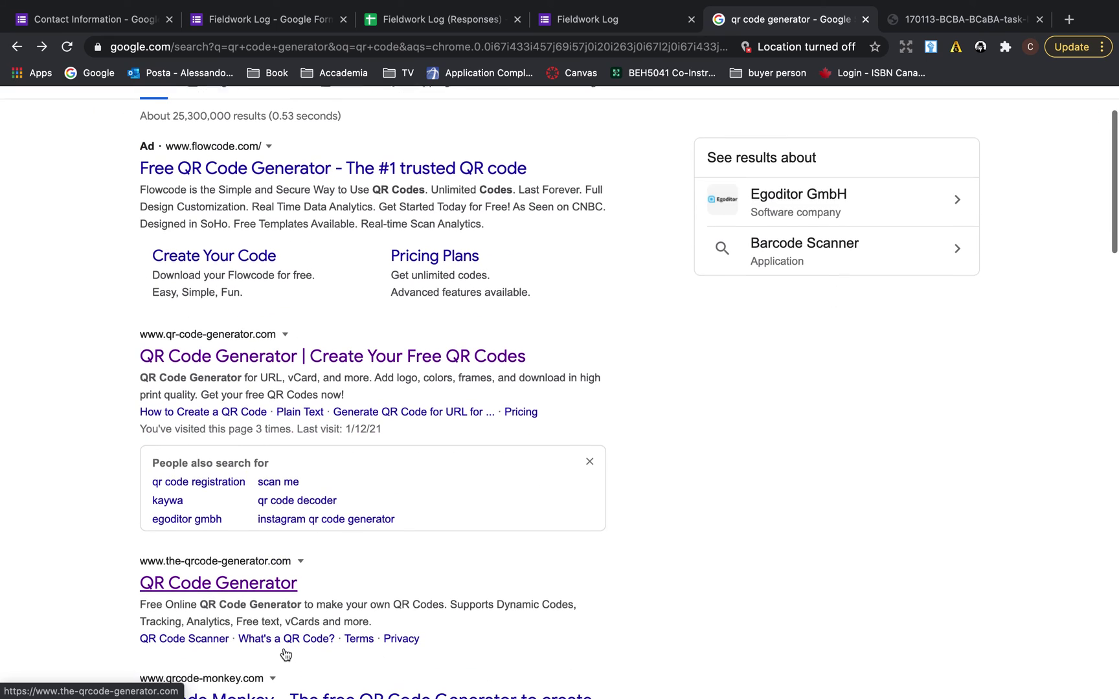
# Open the-qrcode-generator.com from the search results and generate a free-text QR code from the copied spreadsheet link
pyautogui.click(265, 594)
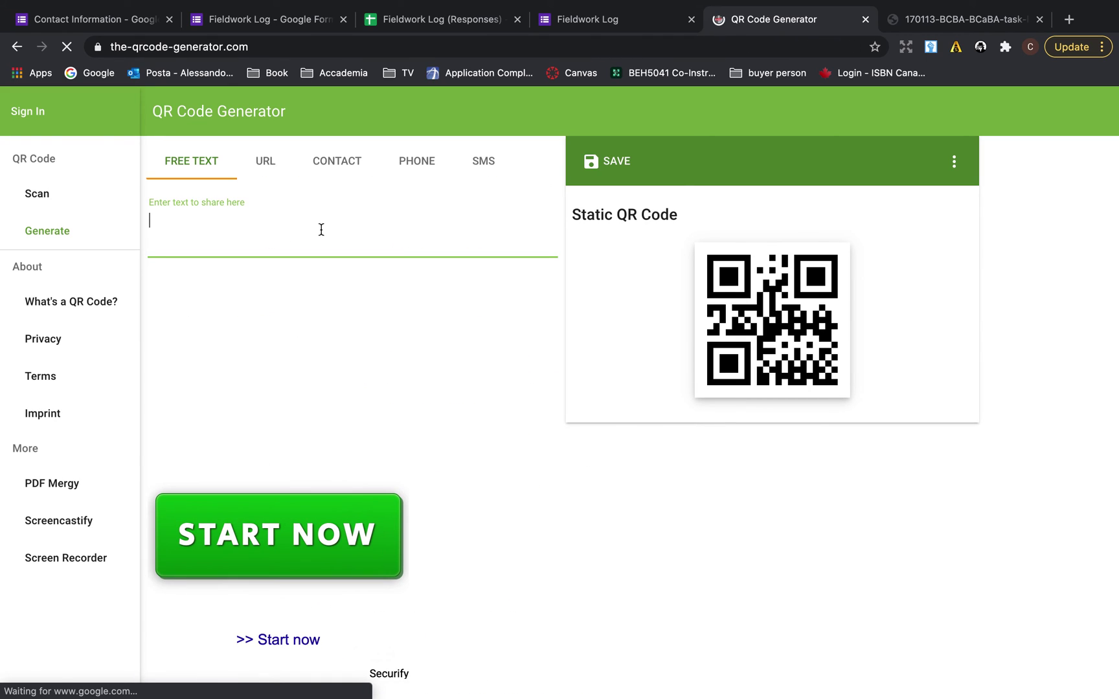
pyautogui.press('super+v')
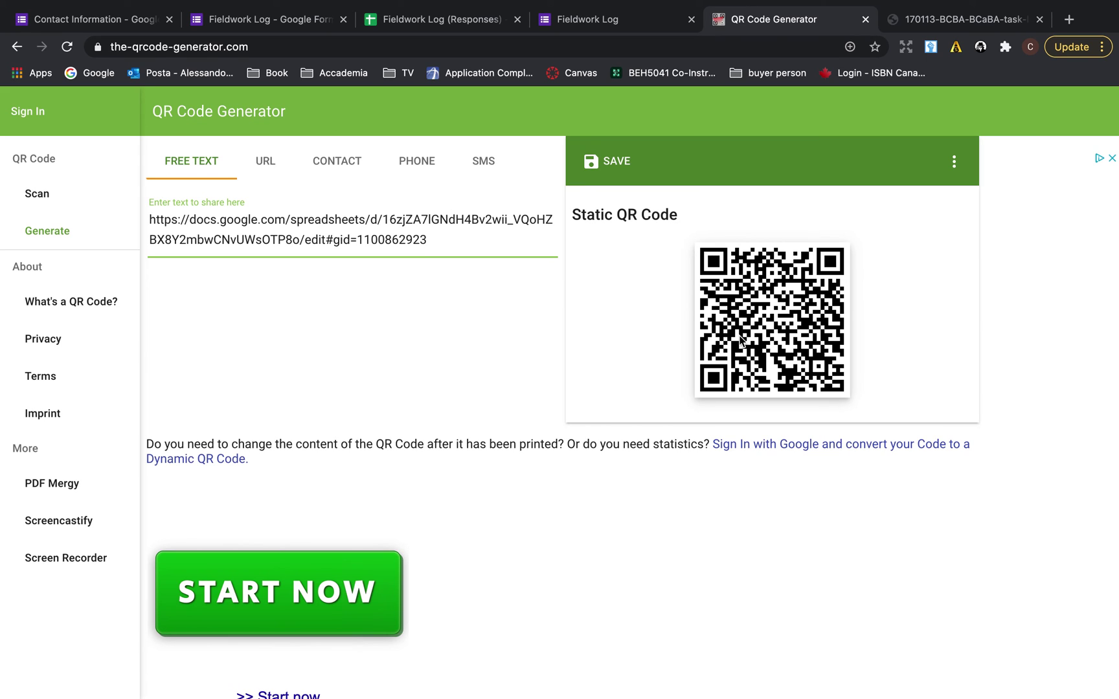
pyautogui.click(489, 291)
# Save the generated static QR code as a PNG file named "Qr code"
pyautogui.click(619, 162)
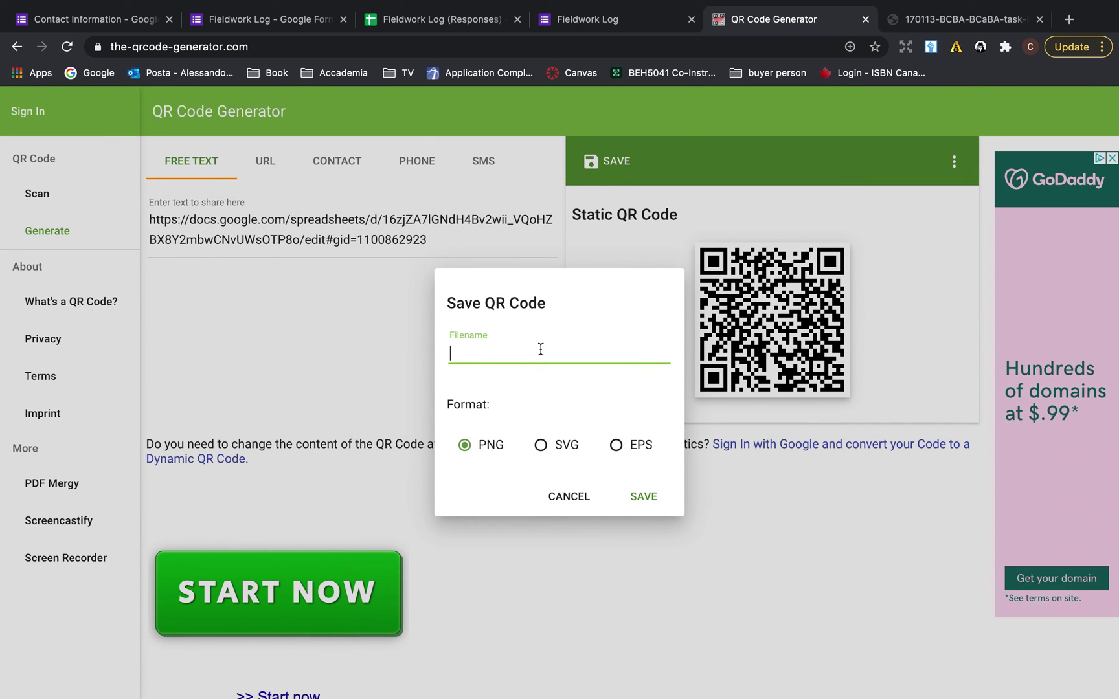
pyautogui.write('Qr code')
pyautogui.click(636, 499)
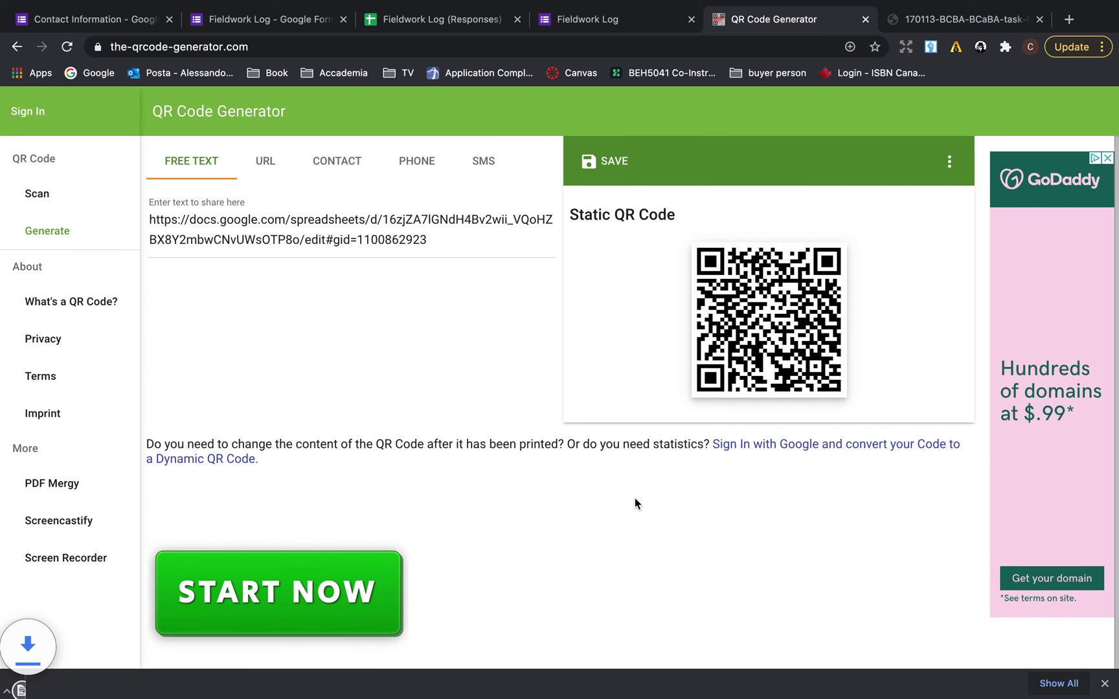
# Open the downloaded Qr code.png in Preview and view it full screen
pyautogui.click(70, 692)
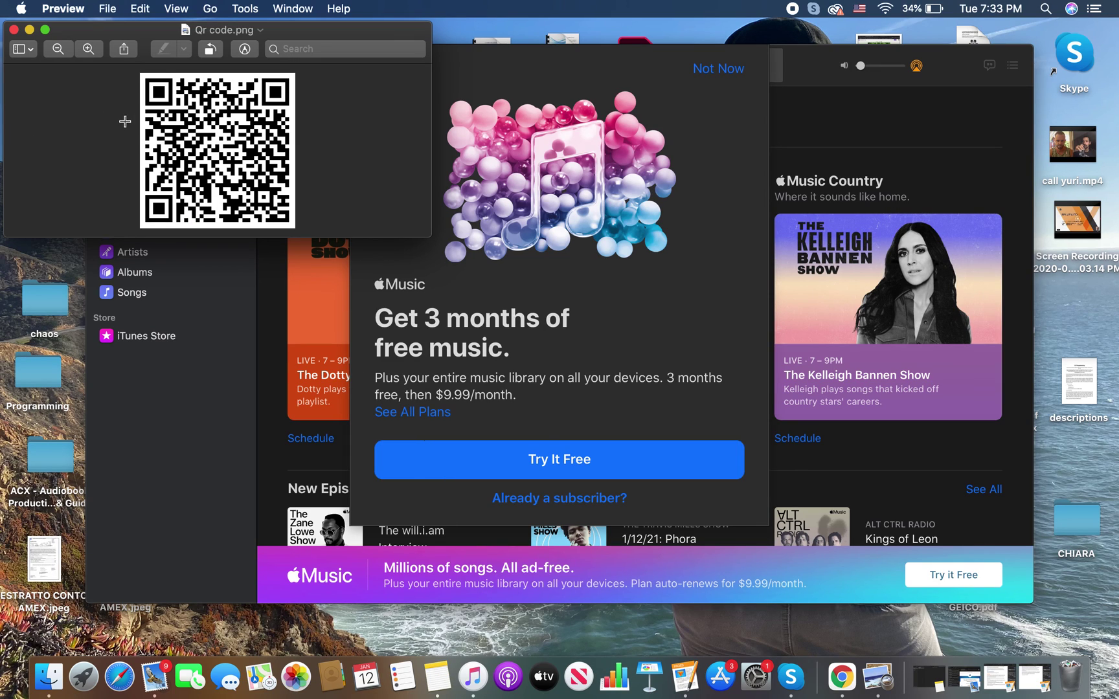
pyautogui.click(44, 29)
pyautogui.moveTo(164, 2)
# Open the print settings for the QR code image, check the Layout options, and set 6 copies per page
pyautogui.click(107, 8)
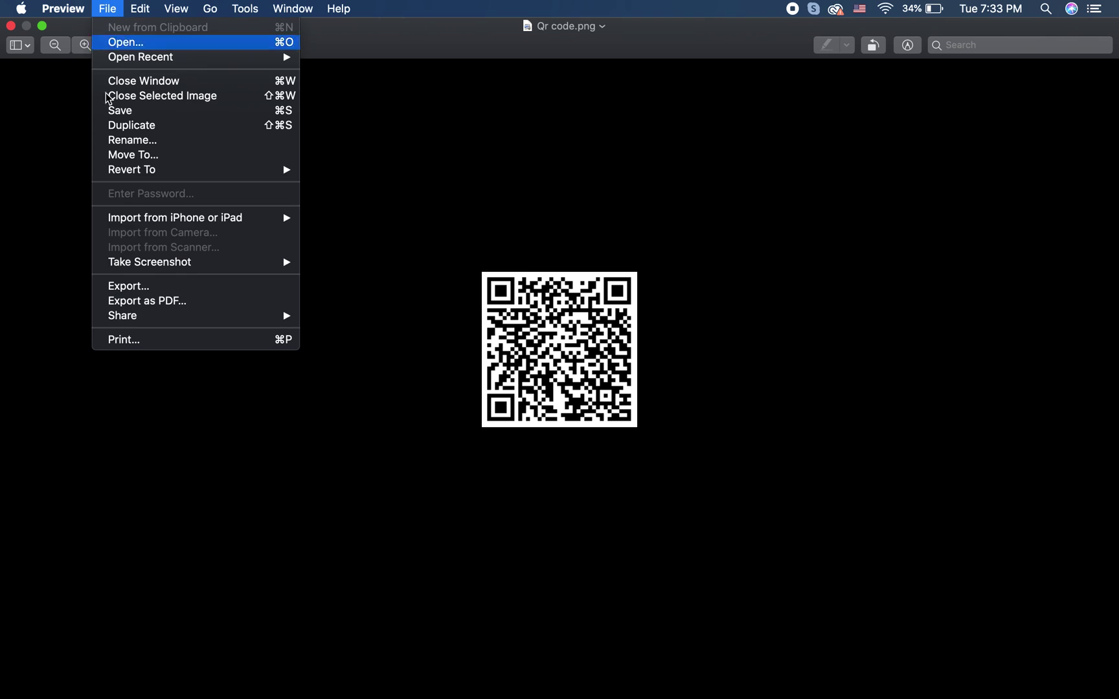
pyautogui.click(174, 344)
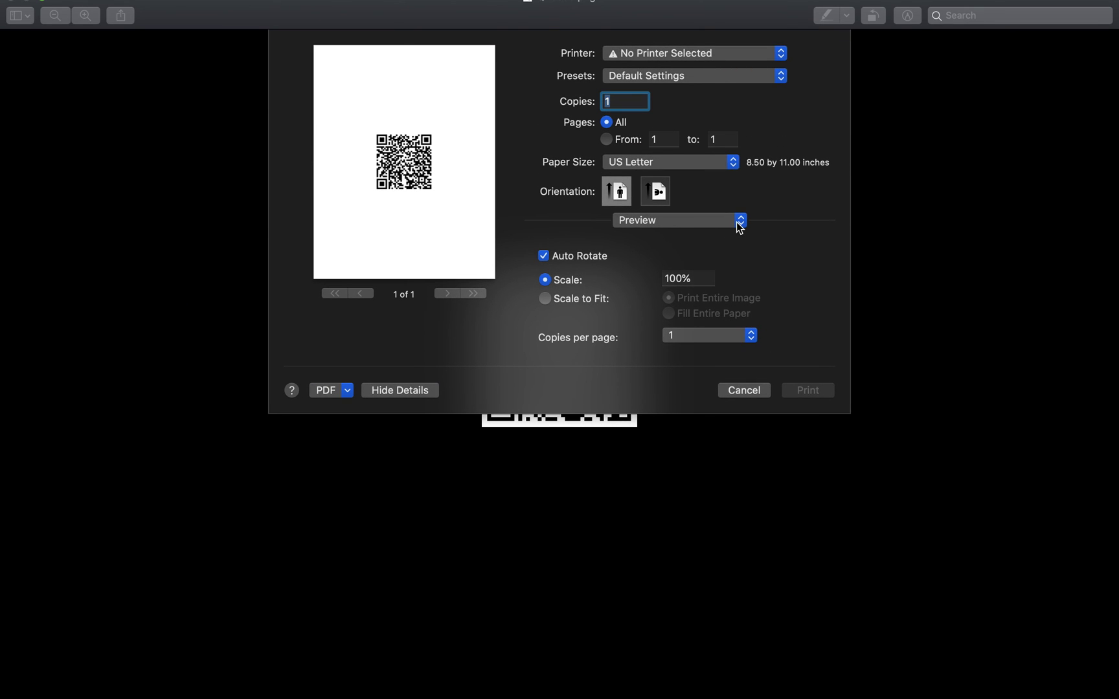
pyautogui.click(739, 222)
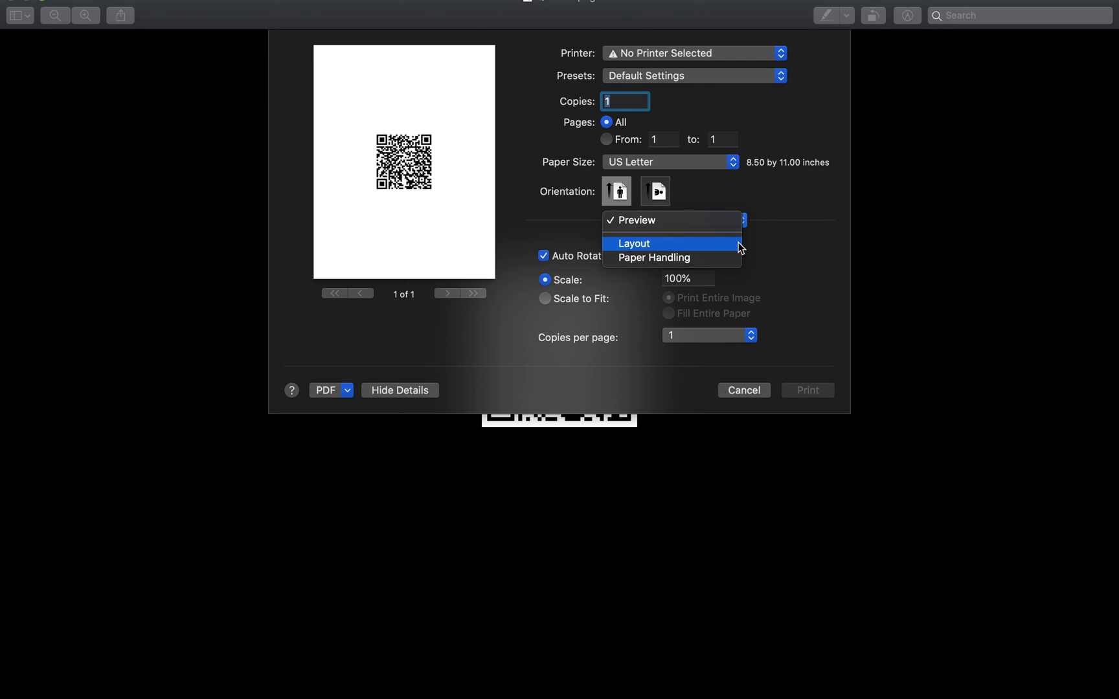
pyautogui.click(740, 245)
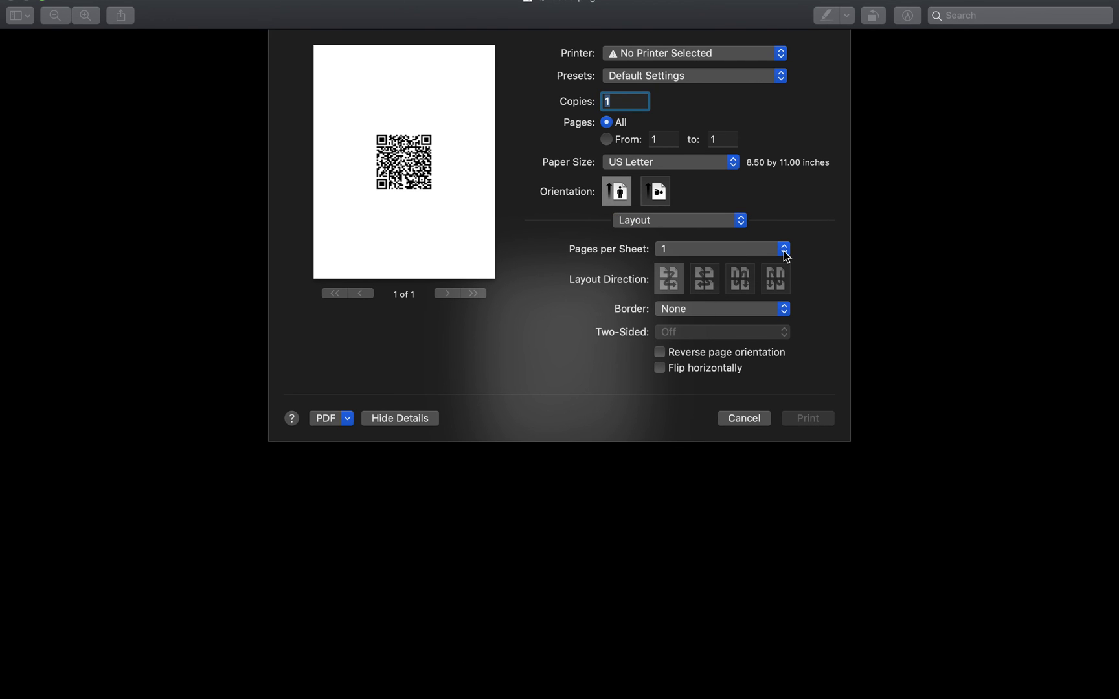
pyautogui.click(740, 220)
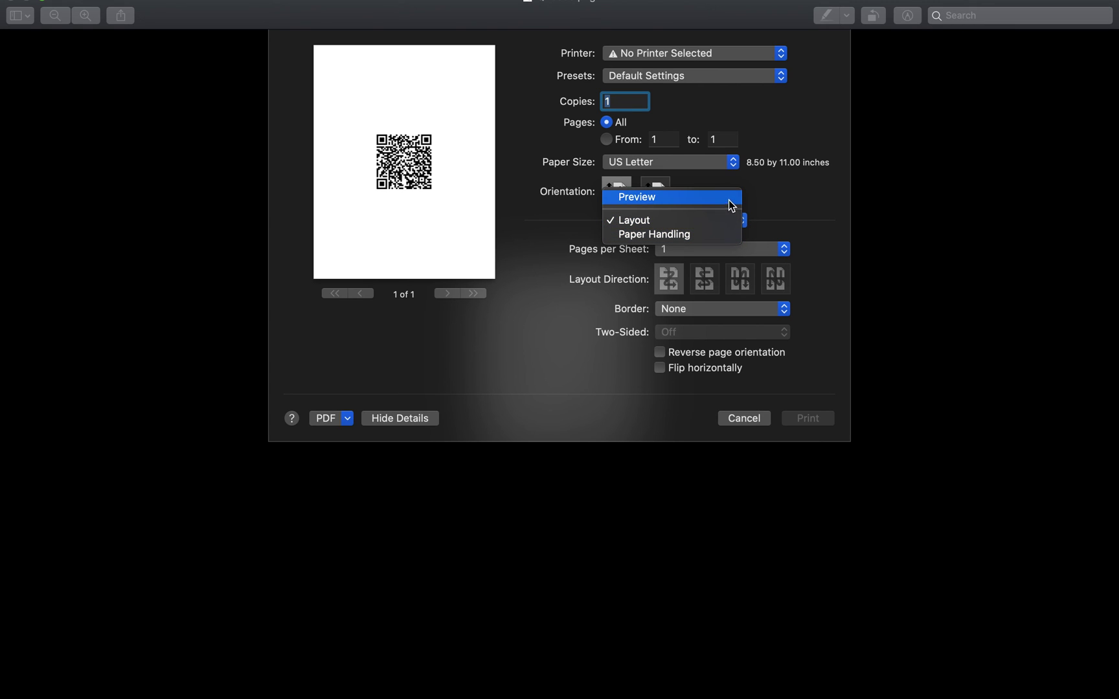
pyautogui.click(730, 200)
pyautogui.click(750, 336)
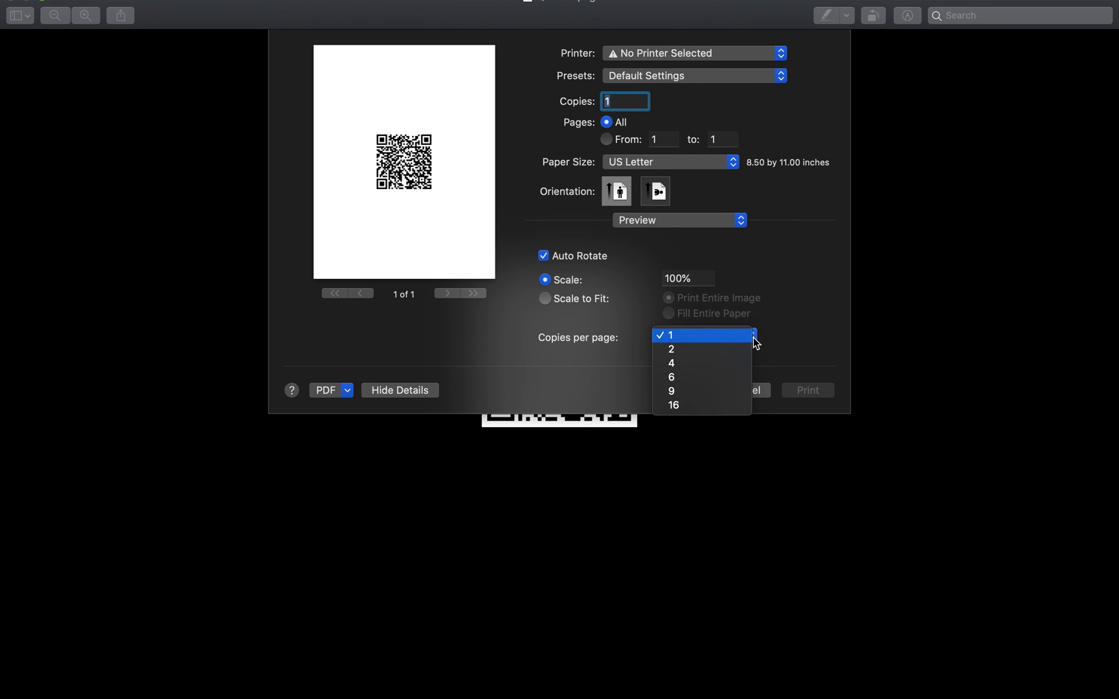
pyautogui.click(725, 380)
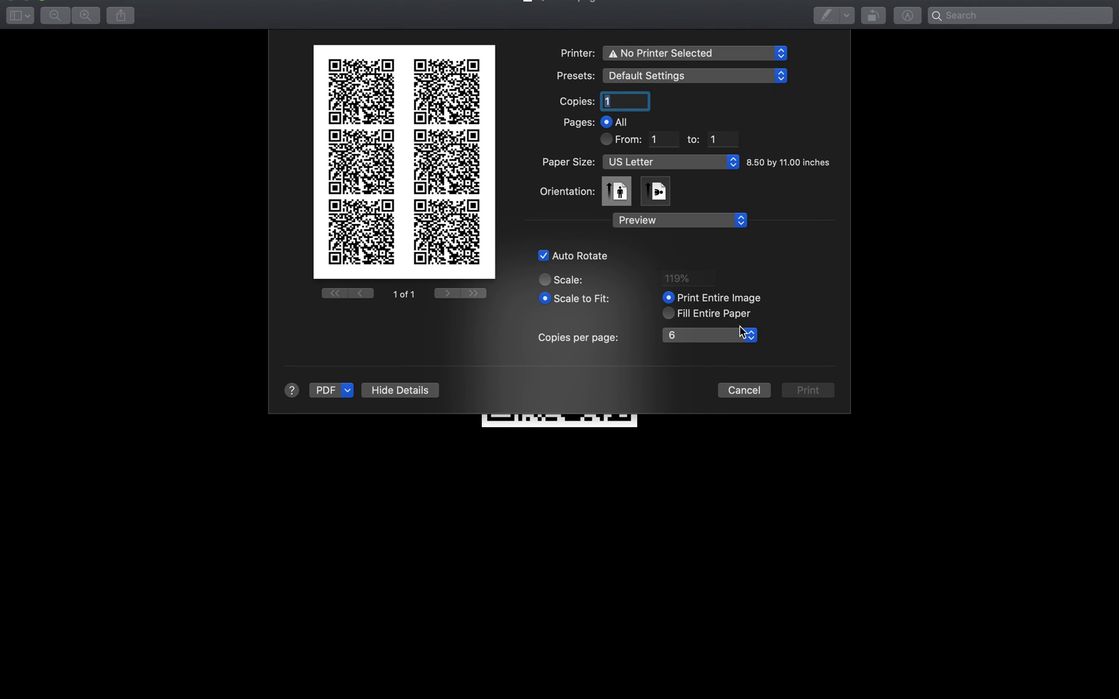
# Set the QR code's print scale to 60% and close the print dialog without printing
pyautogui.click(544, 280)
pyautogui.doubleClick(670, 280)
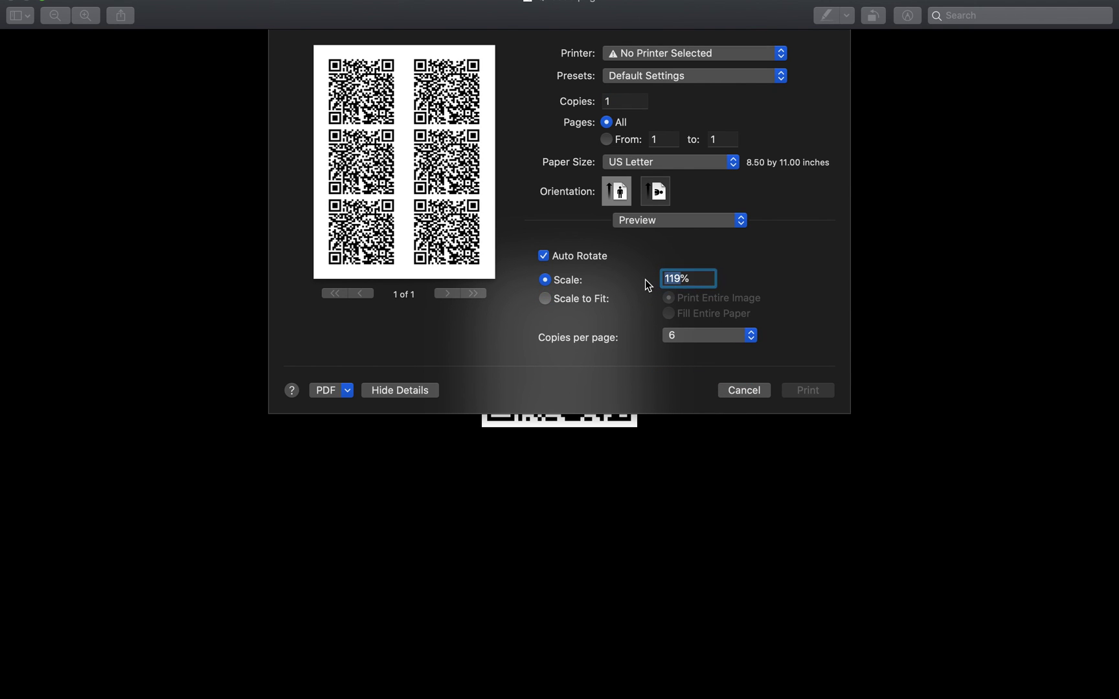
pyautogui.write('60')
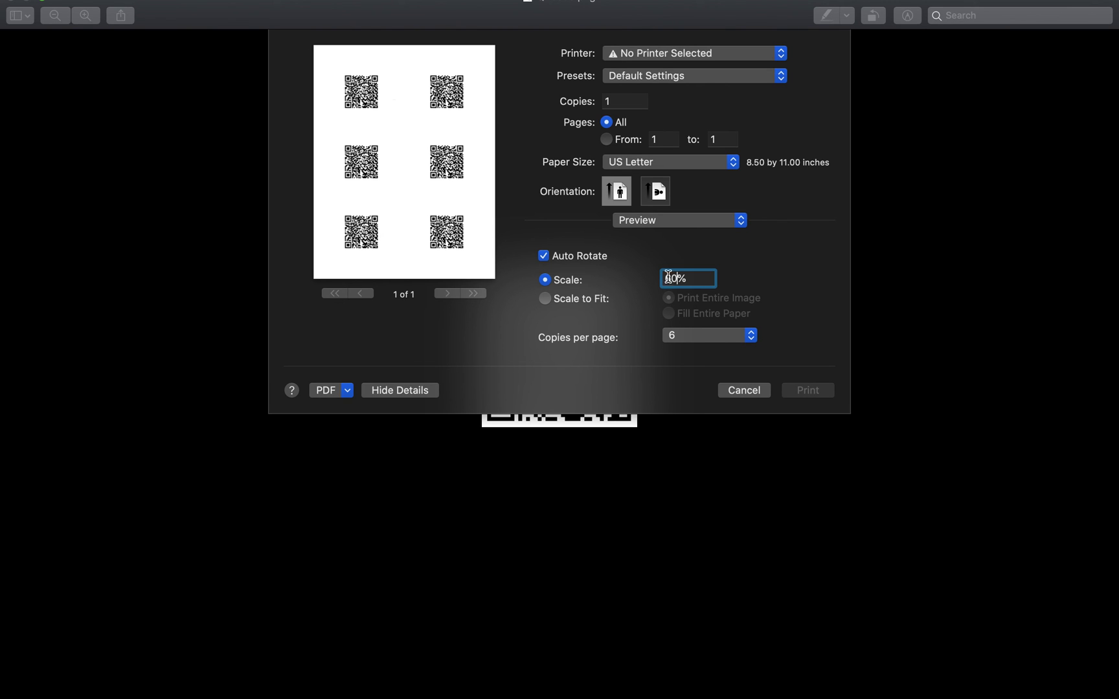
pyautogui.click(750, 390)
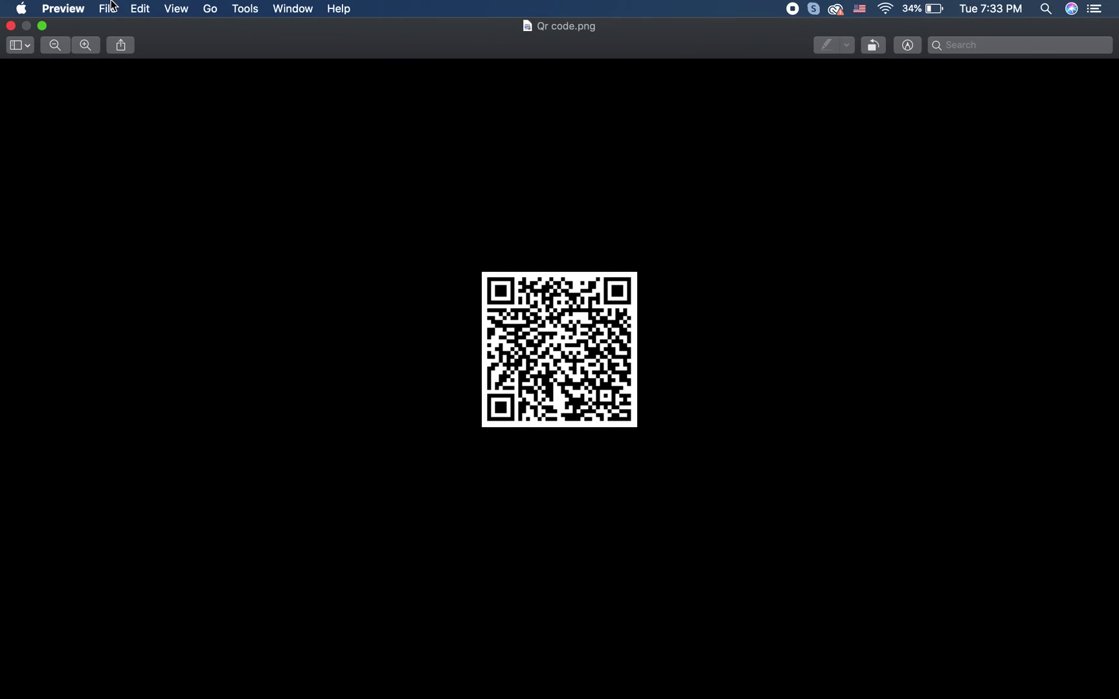
# Close the QR code image and switch back to Chrome to show the Fieldwork Log form's questions in the editor
pyautogui.click(13, 27)
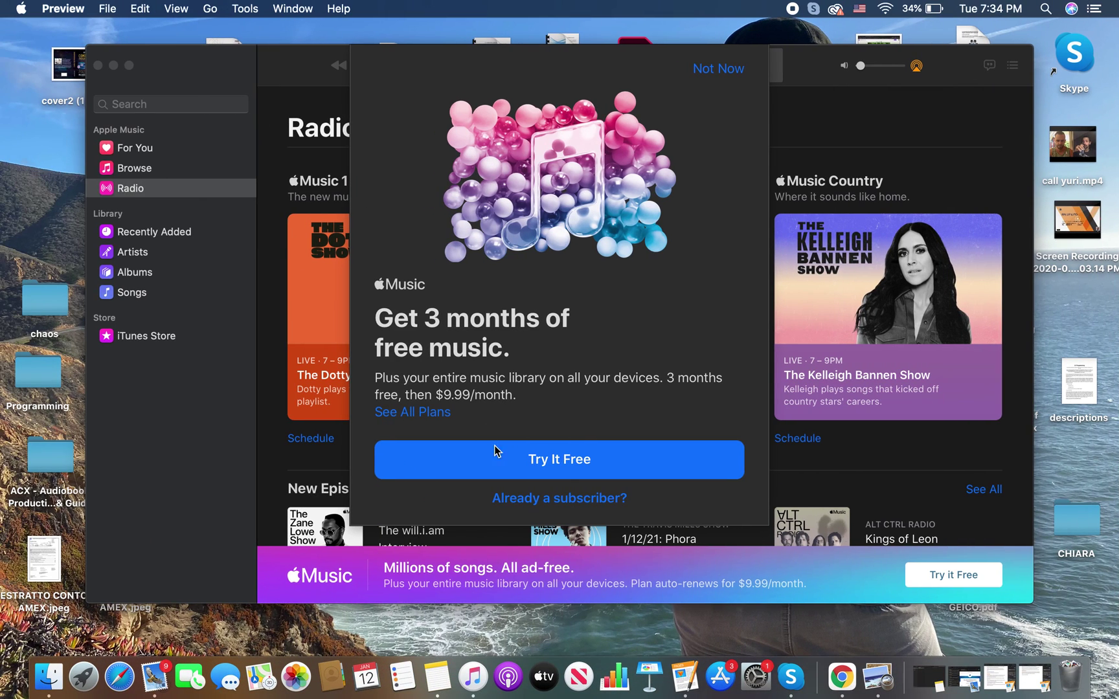
pyautogui.click(842, 677)
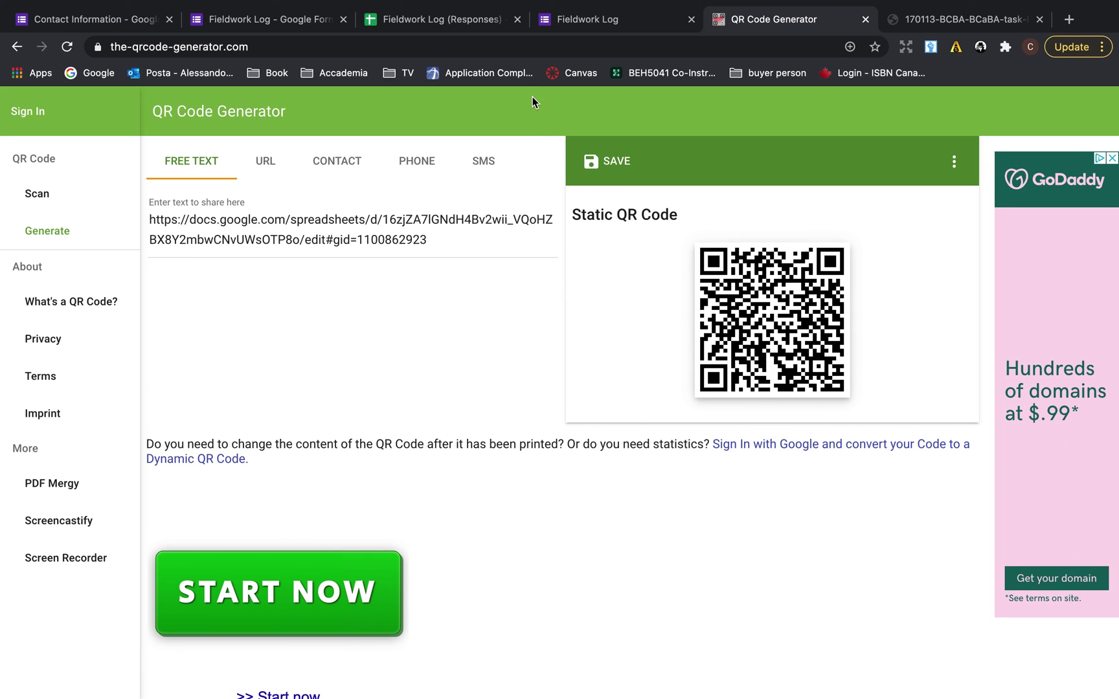
pyautogui.click(444, 24)
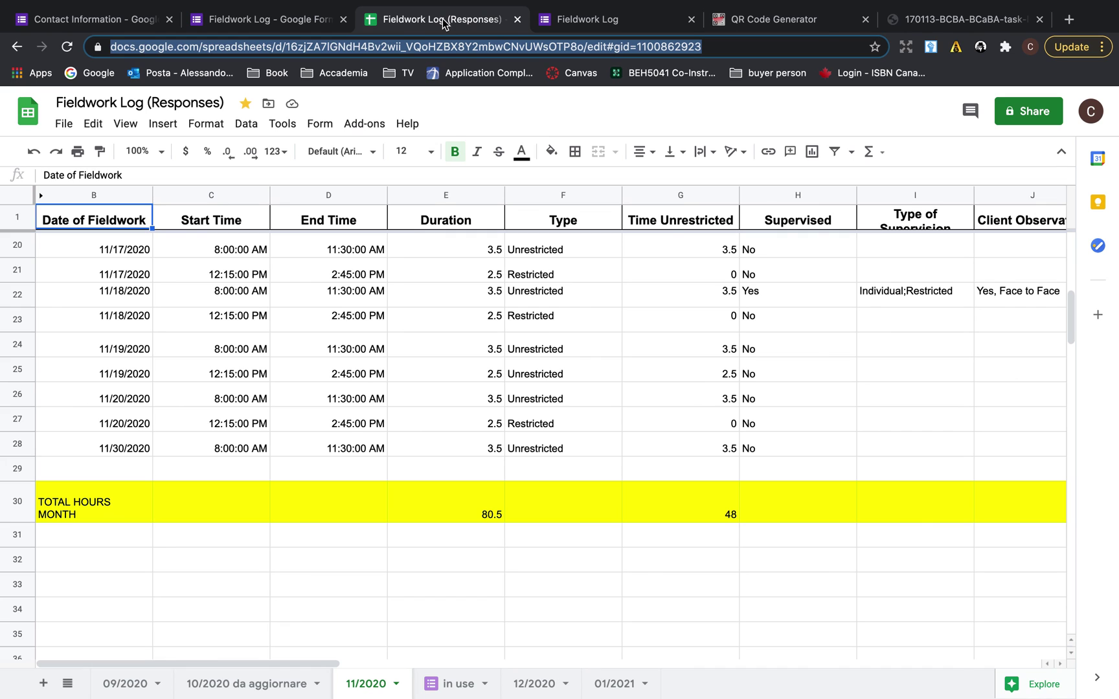
pyautogui.click(267, 28)
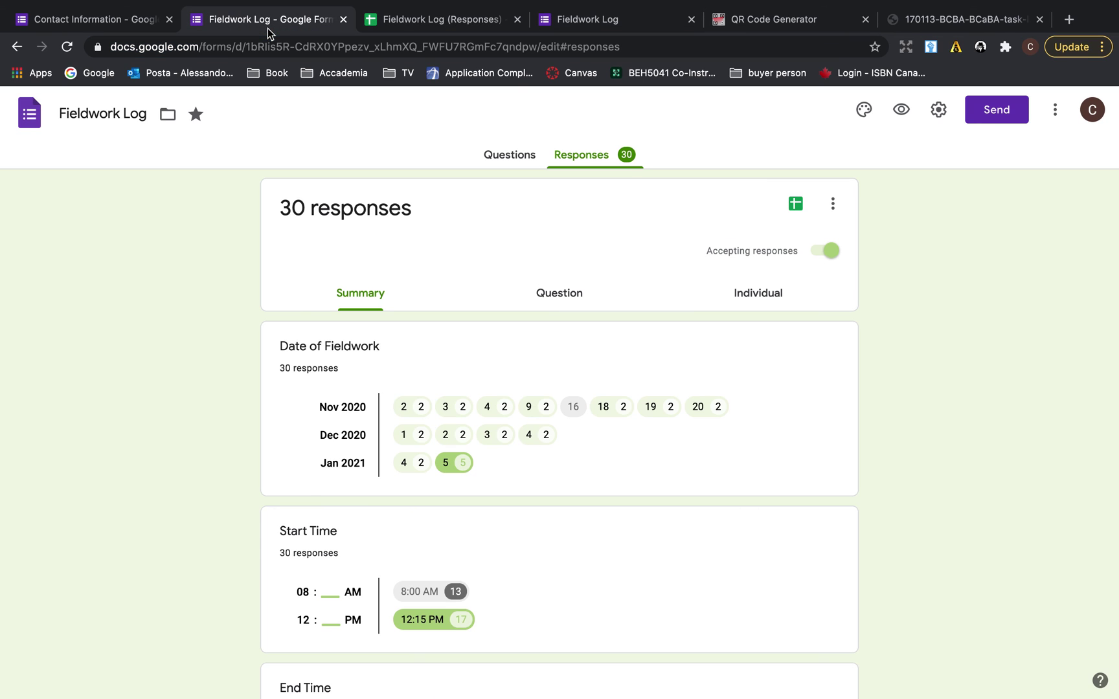
pyautogui.click(526, 160)
pyautogui.scroll(-2, 774, 422)
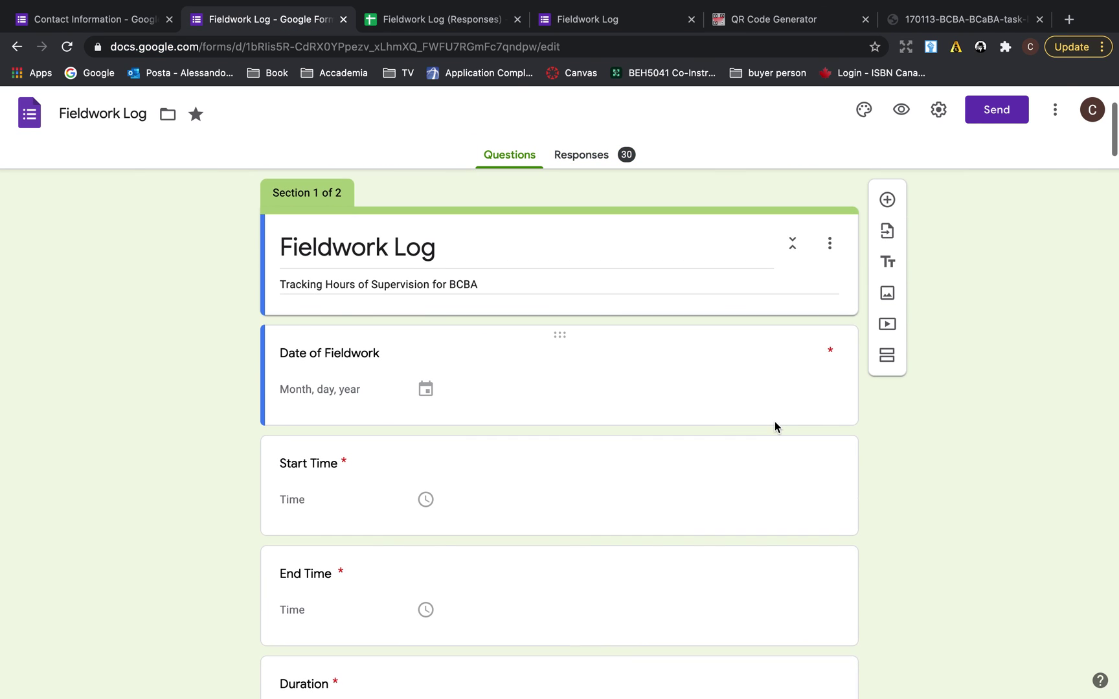